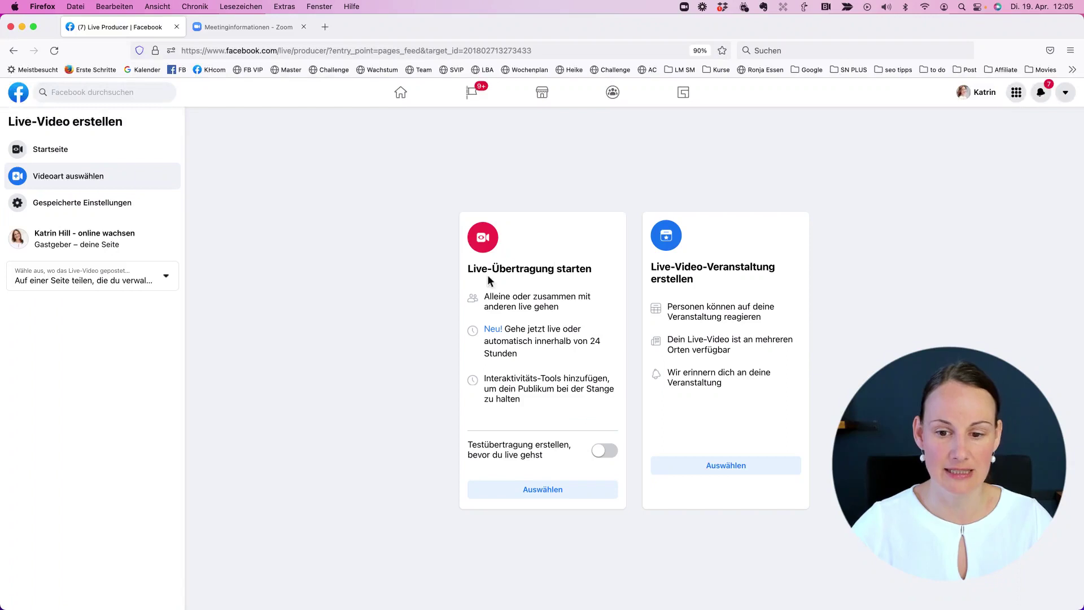
# - Choose to start a live broadcast as the video type, leaving the test broadcast off
pyautogui.click(495, 388)
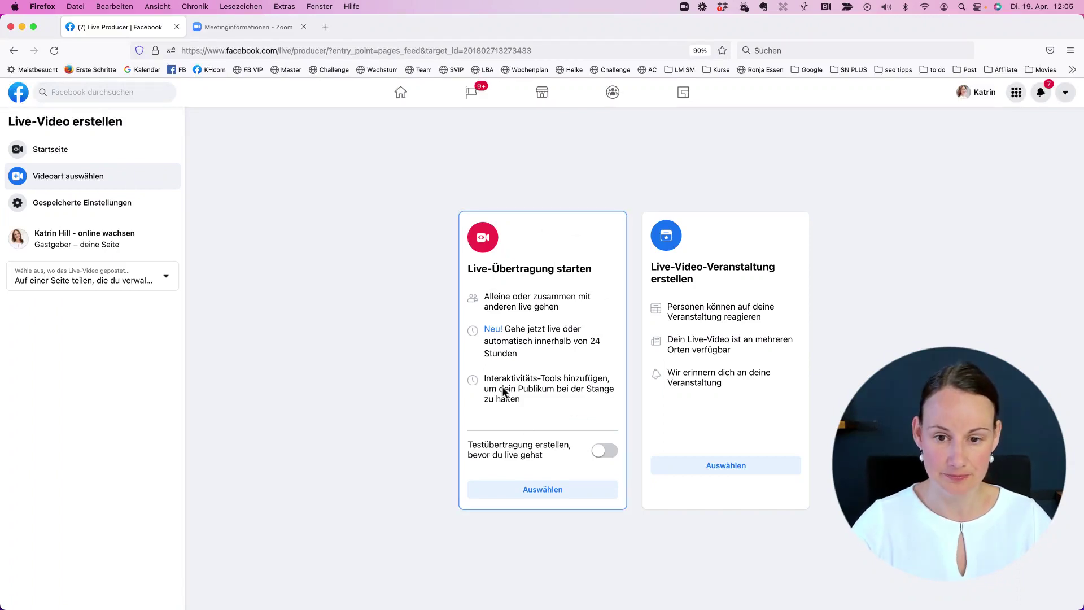
pyautogui.click(543, 490)
pyautogui.click(543, 489)
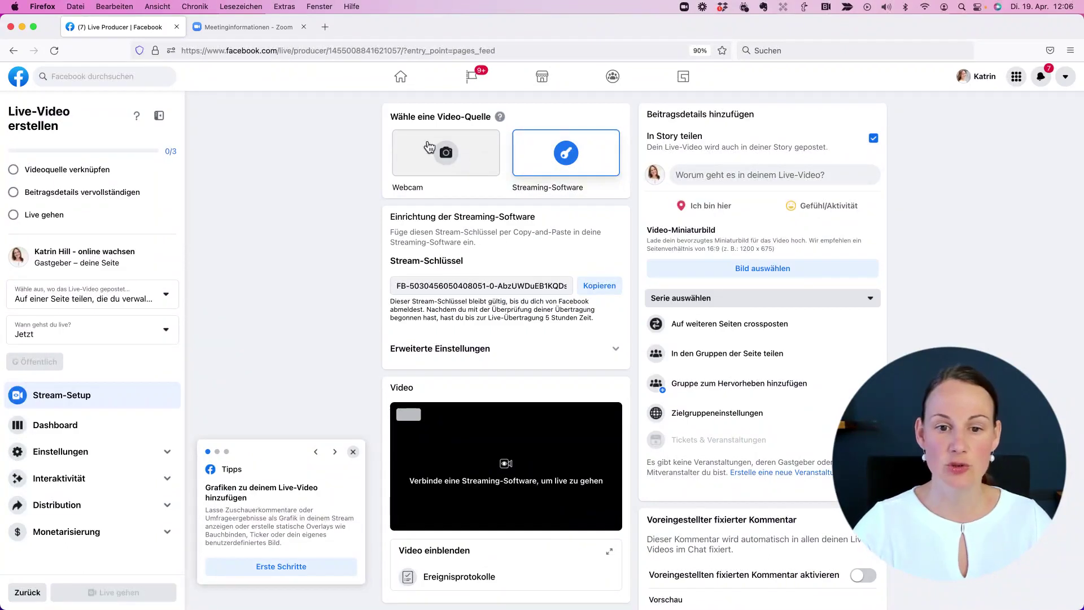
# - Try the webcam as video source with the BRIO 4K Stream Edition camera and Rode Podcaster microphone, and check the site's camera and microphone permissions
pyautogui.click(436, 161)
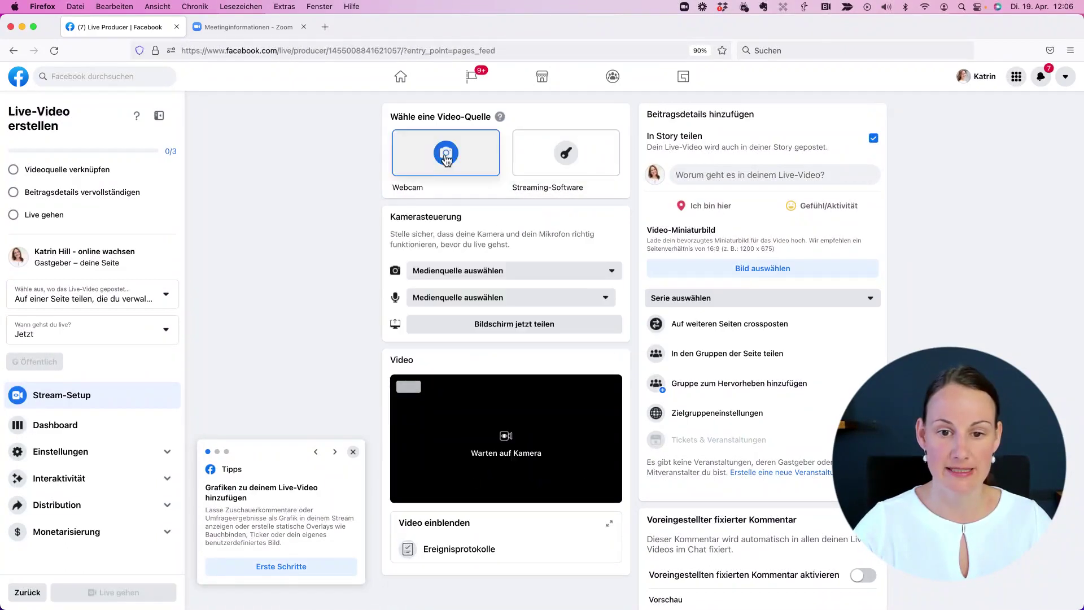
pyautogui.click(458, 273)
pyautogui.click(459, 316)
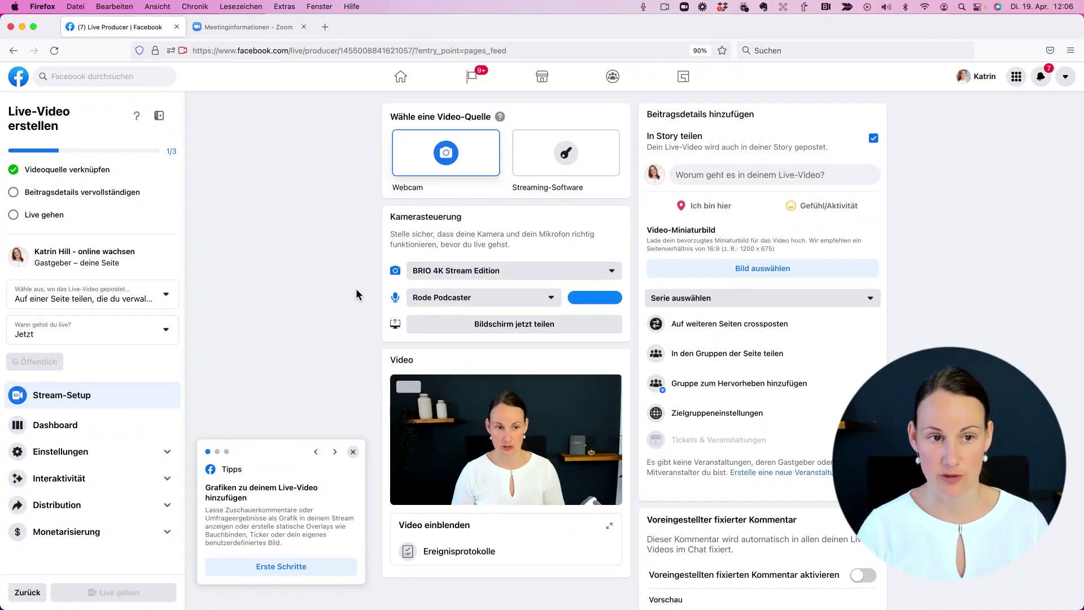
pyautogui.click(182, 51)
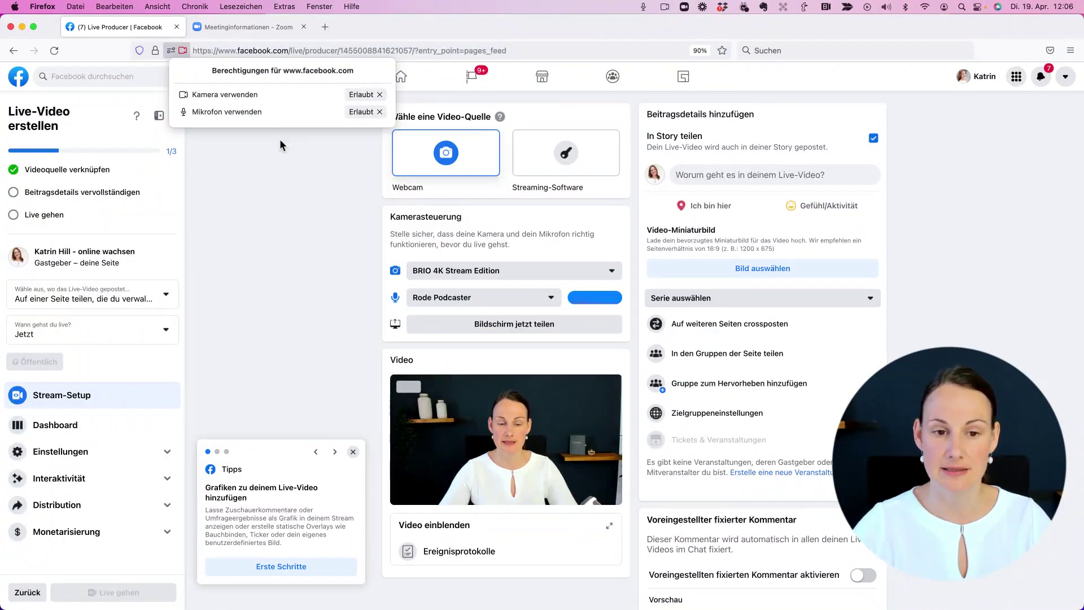
pyautogui.click(303, 185)
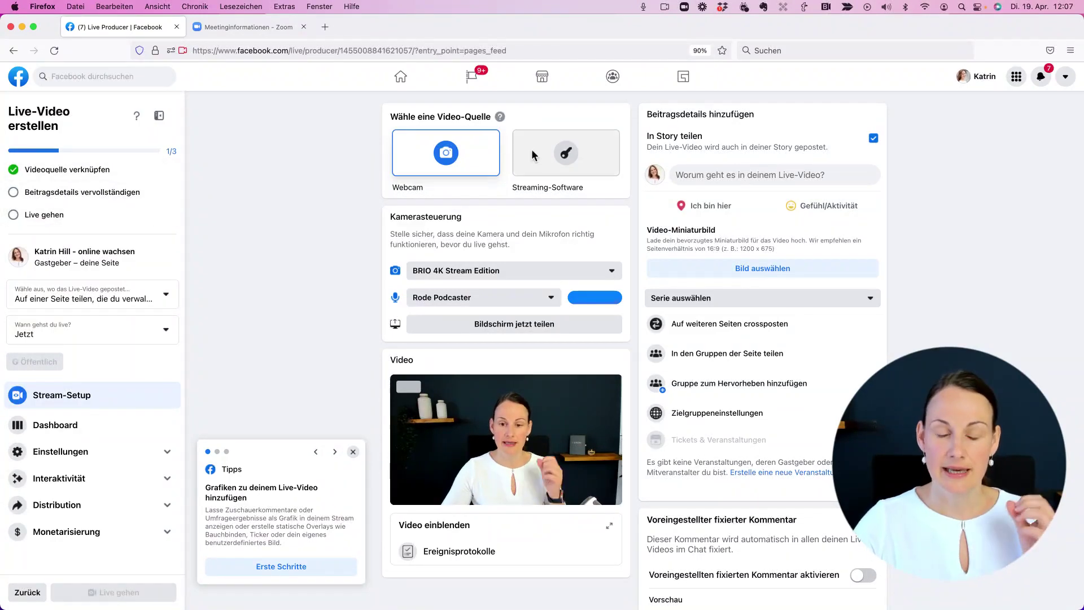
# - Set the video source to streaming software, expand its advanced settings and copy the stream key
pyautogui.click(568, 156)
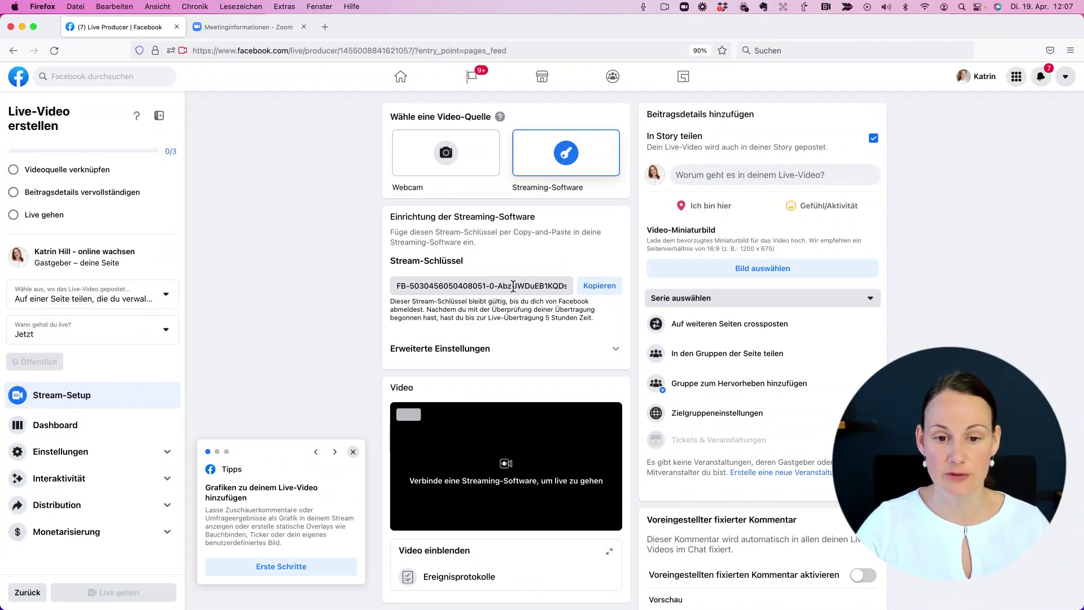
pyautogui.click(487, 353)
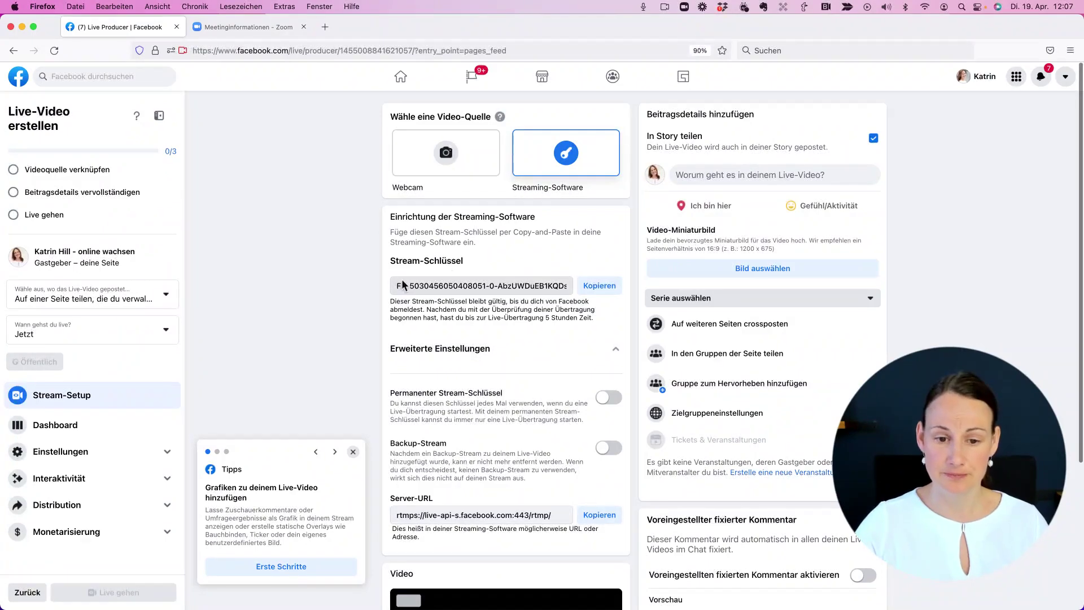
pyautogui.click(601, 290)
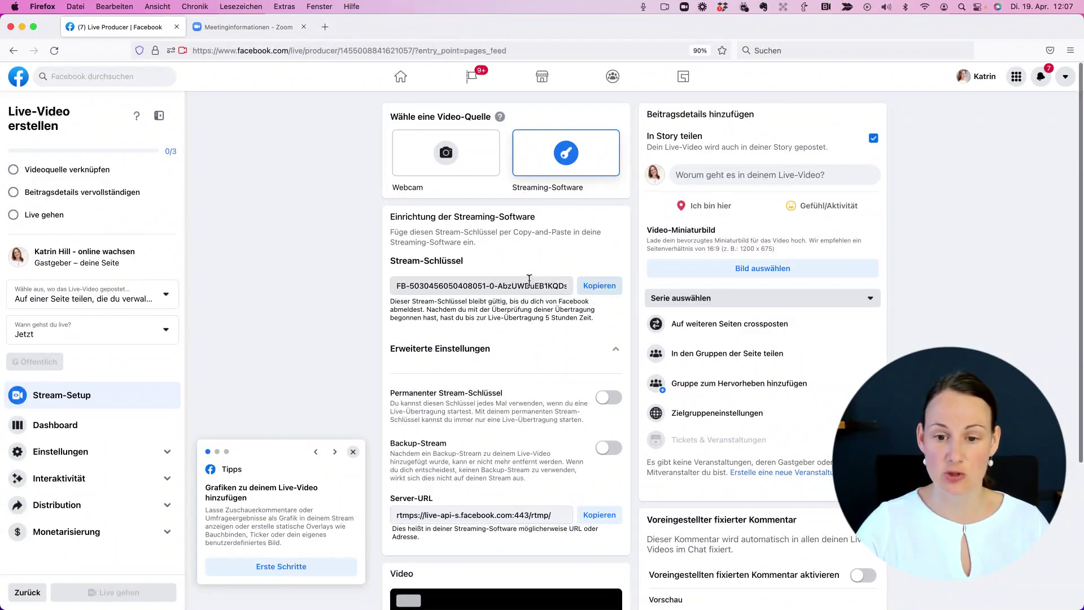
pyautogui.click(601, 291)
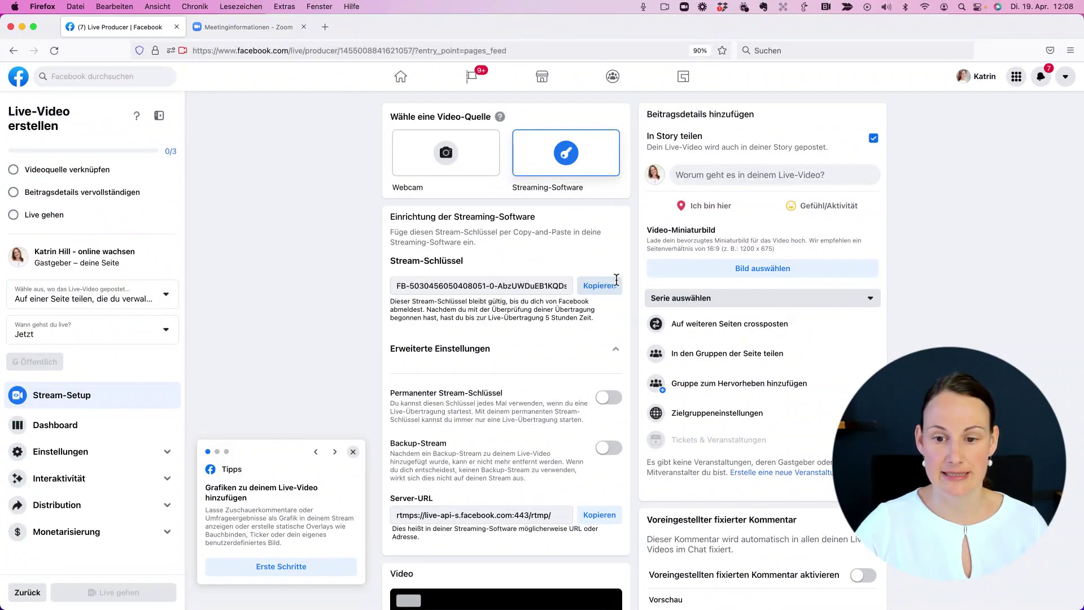
# - Switch to the Zoom meeting page, open the custom streaming service configuration and paste the copied stream key into the Stream Key field
pyautogui.click(249, 27)
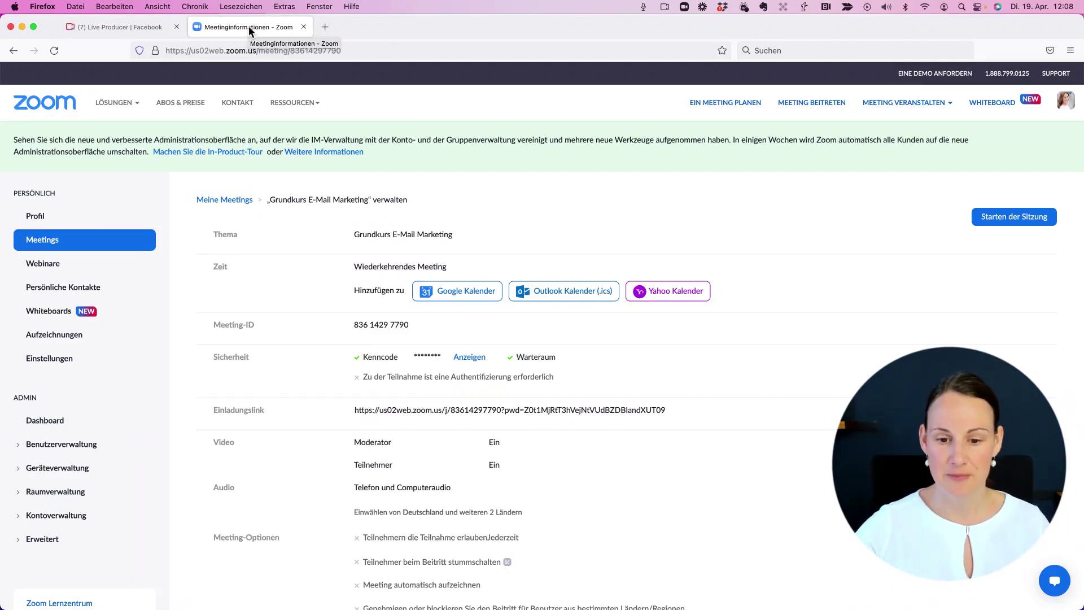
pyautogui.scroll(-5, 449, 235)
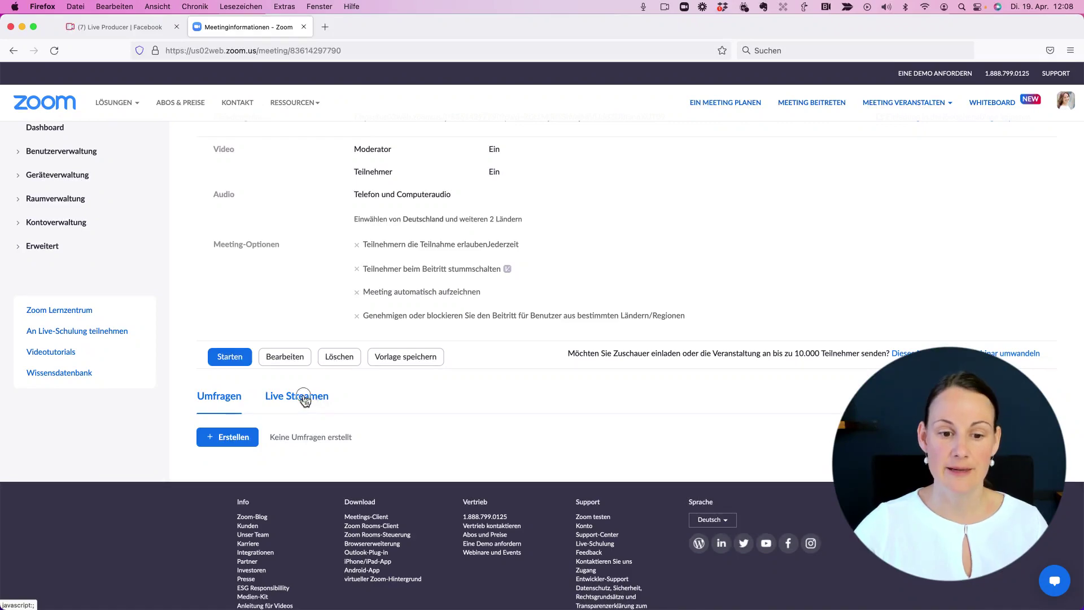
pyautogui.click(290, 402)
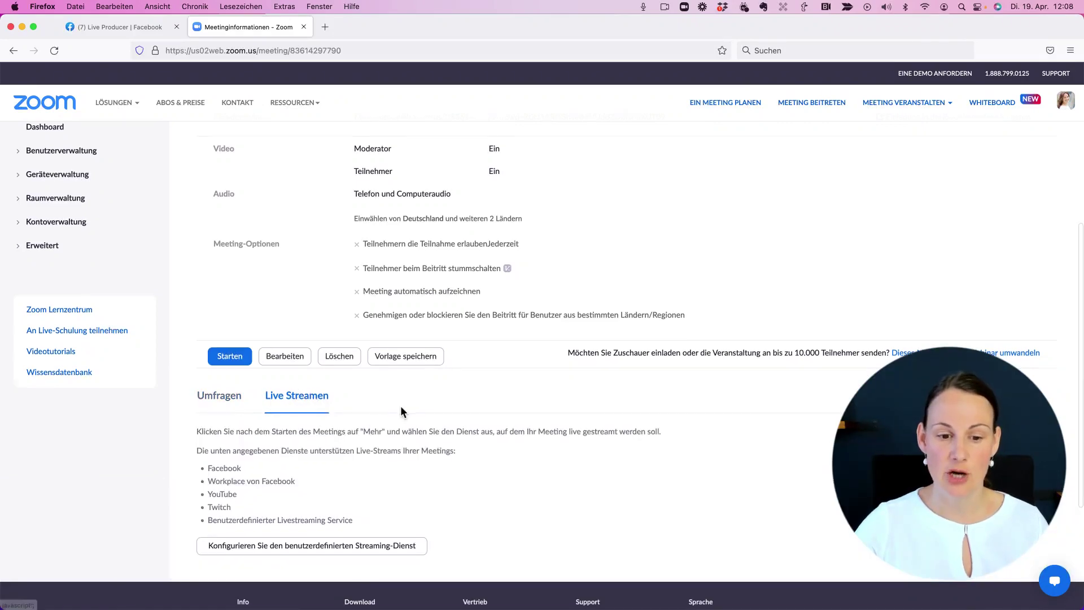
pyautogui.scroll(-3, 342, 445)
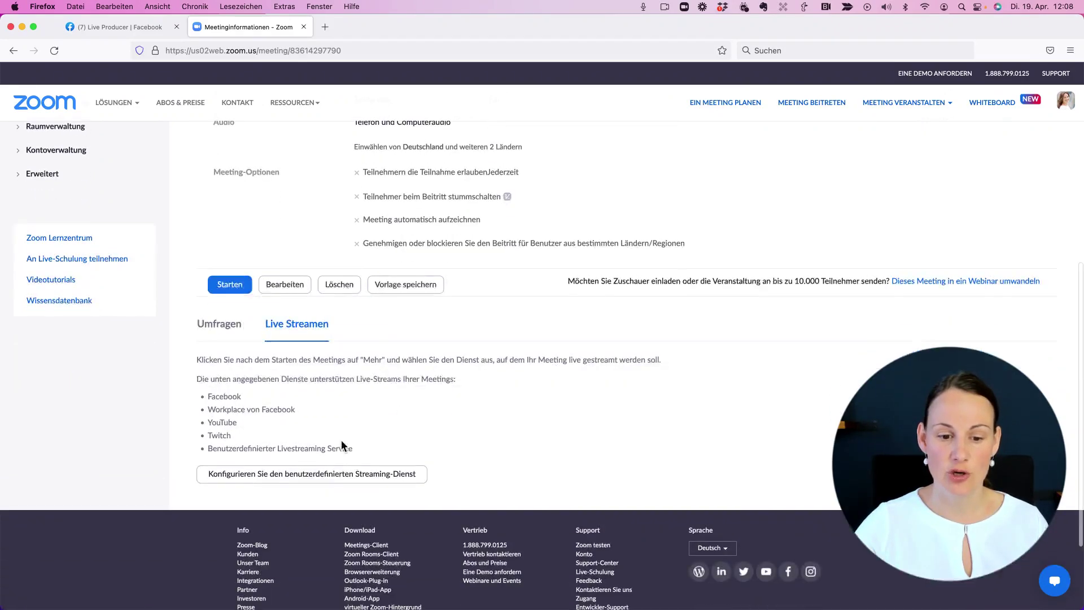
pyautogui.click(367, 474)
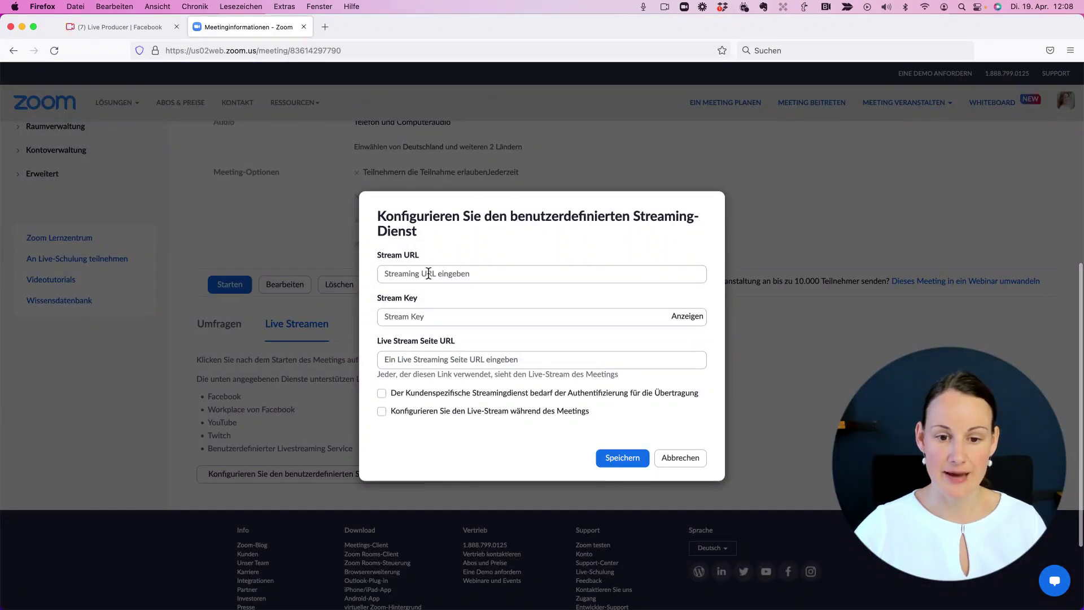
pyautogui.click(407, 317)
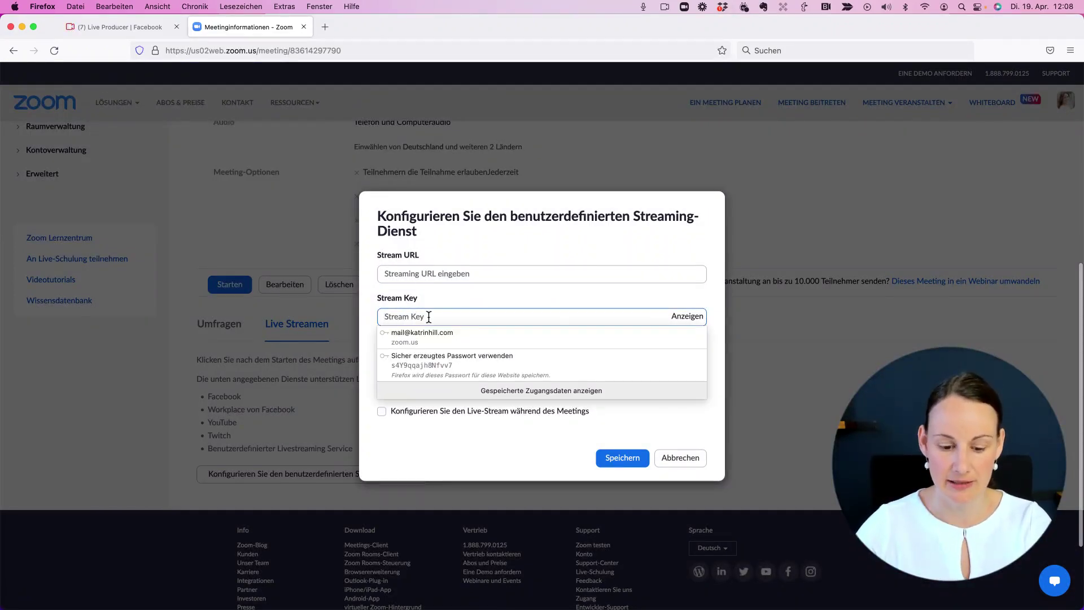
pyautogui.press('super+v')
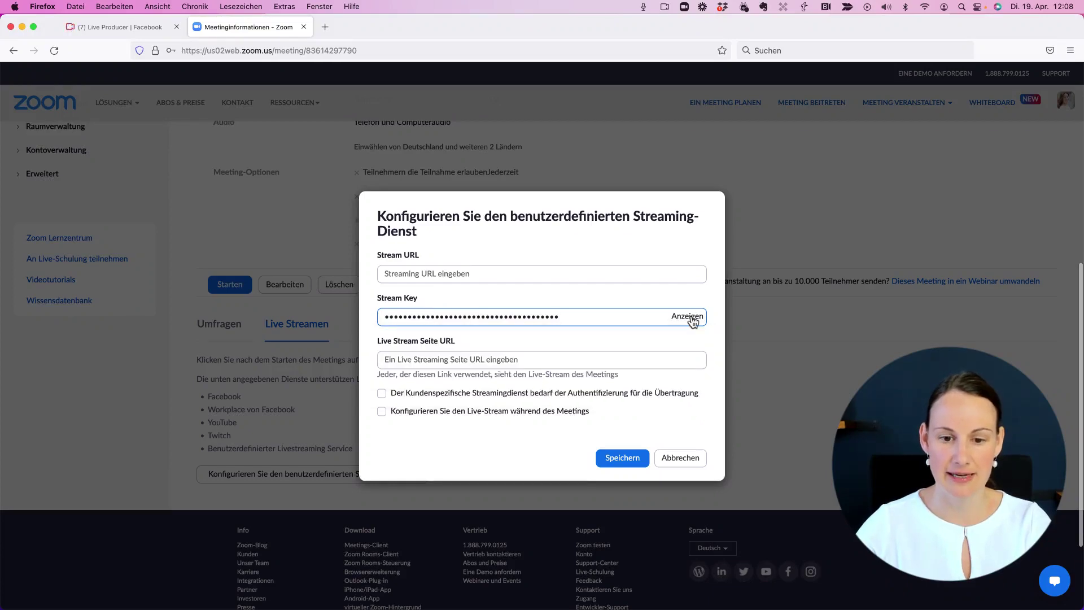
# - Copy the server URL rtmps://live-api-s.facebook.com:443/rtmp/ from Facebook Live Producer and enter it as the Stream URL in Zoom's custom streaming configuration
pyautogui.click(116, 26)
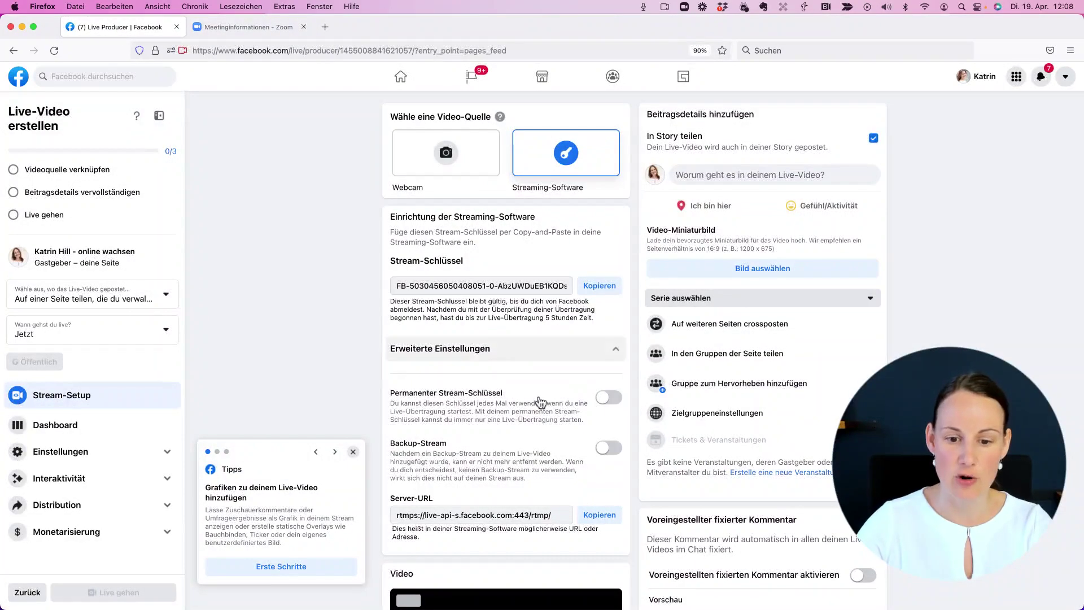
pyautogui.scroll(-2, 540, 423)
pyautogui.click(599, 444)
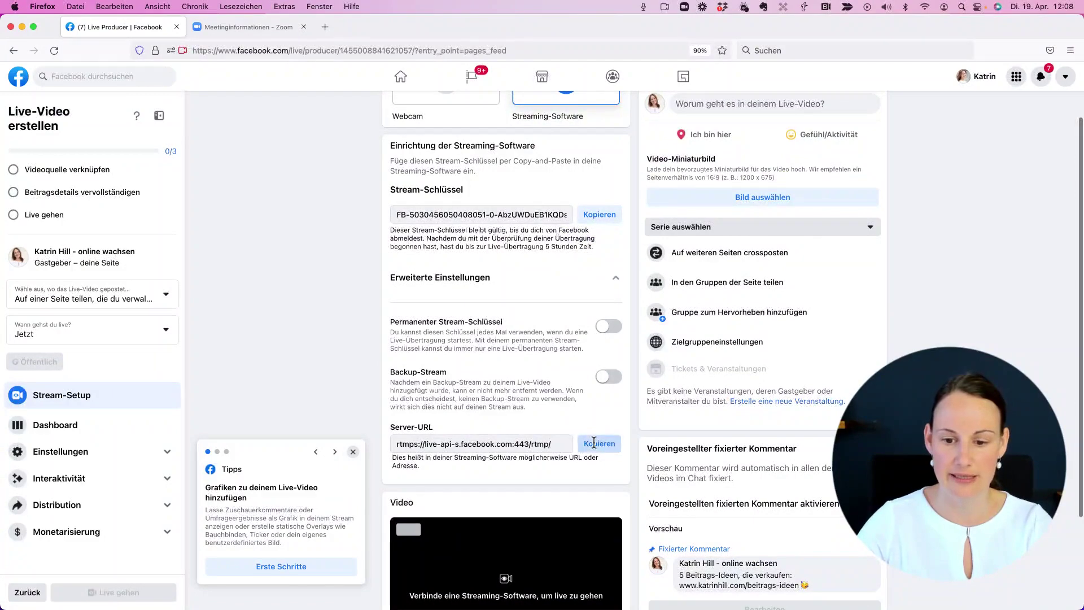
pyautogui.click(246, 27)
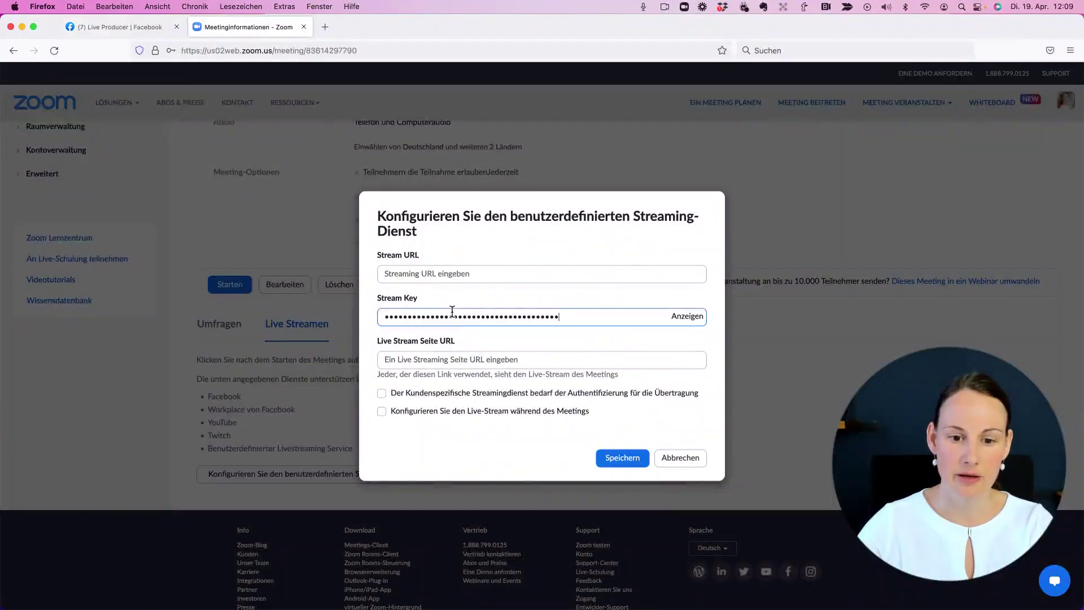
pyautogui.click(401, 276)
pyautogui.click(416, 340)
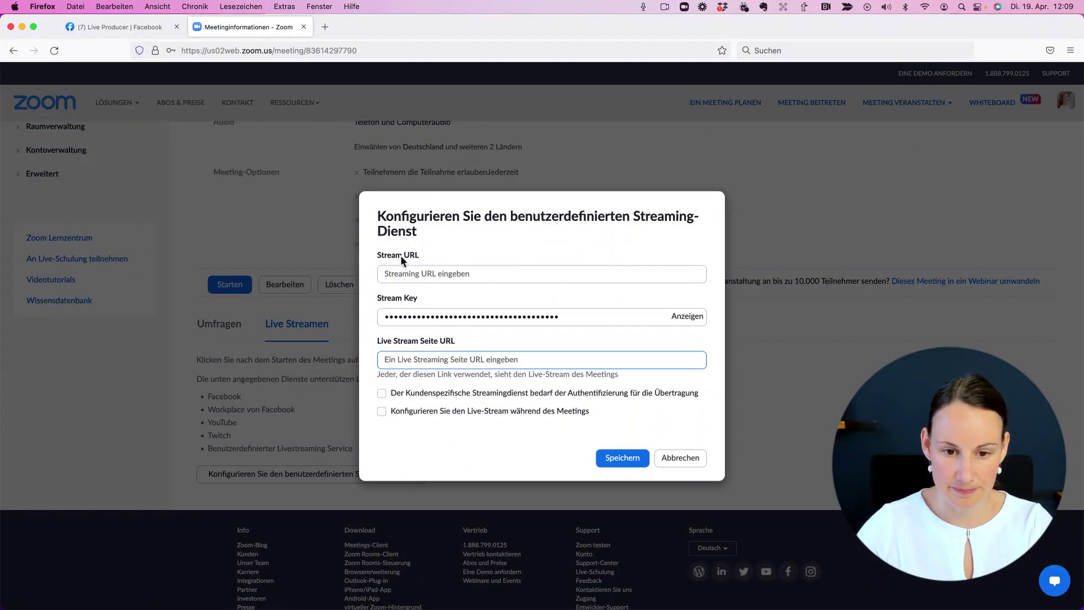
pyautogui.click(401, 272)
pyautogui.write('rtmps://live-api-s.facebook.com:443/rtmp/')
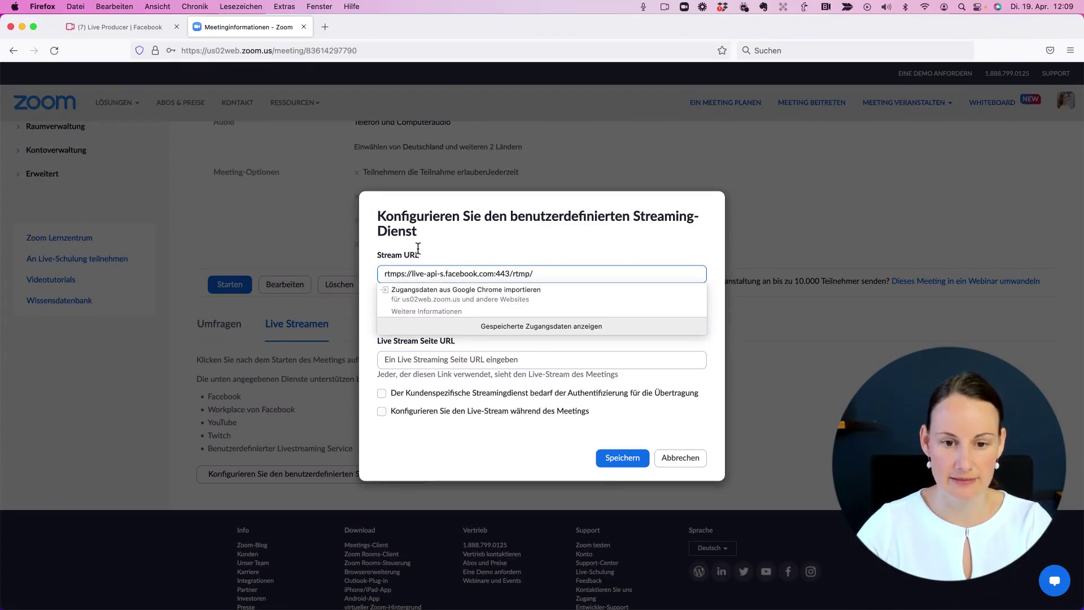
pyautogui.click(401, 255)
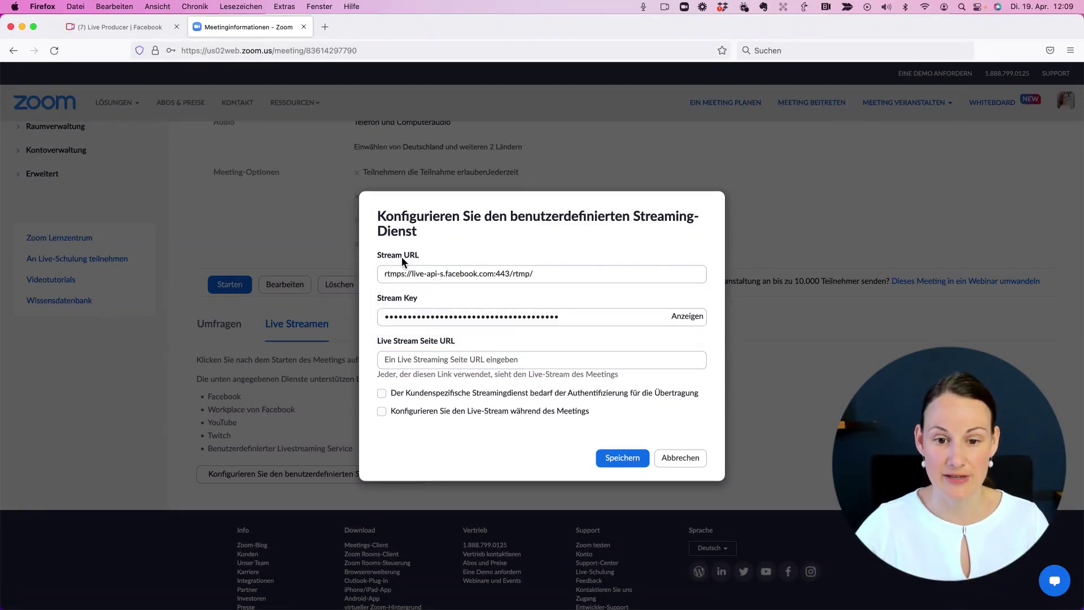
# - Enter the Facebook page's www address ending in /live as the live stream page URL and try to save the configuration
pyautogui.click(442, 361)
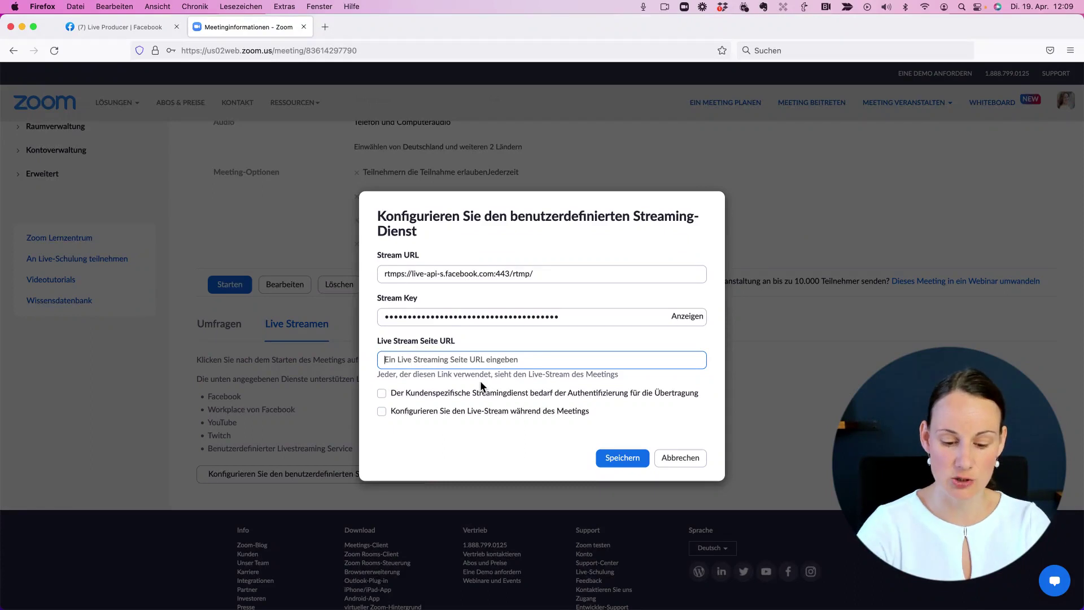
pyautogui.write('www.fac')
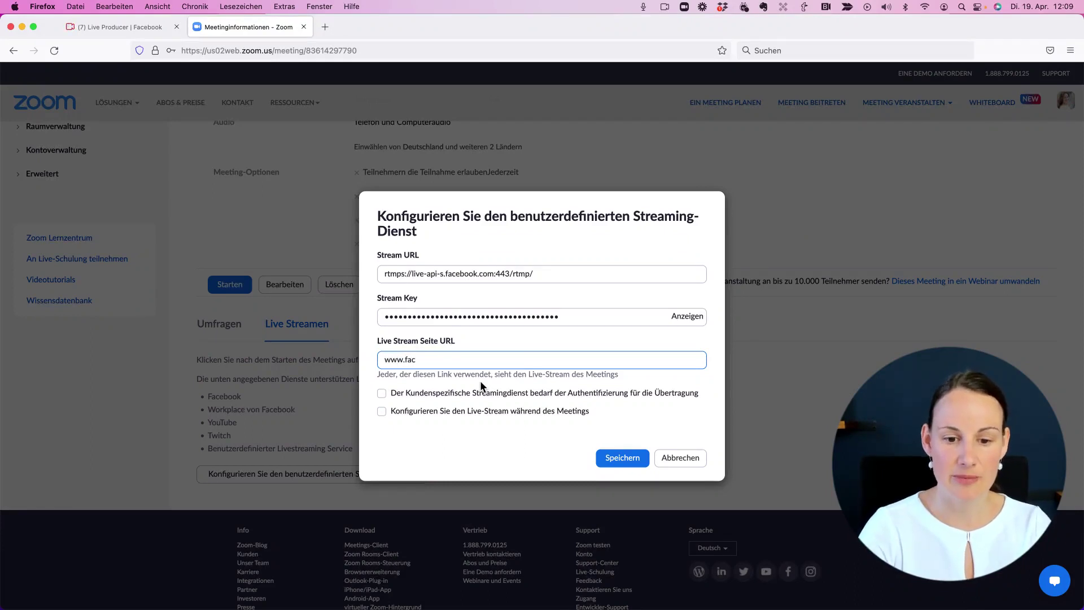
pyautogui.write('ebook.com/katrinhillcom/live')
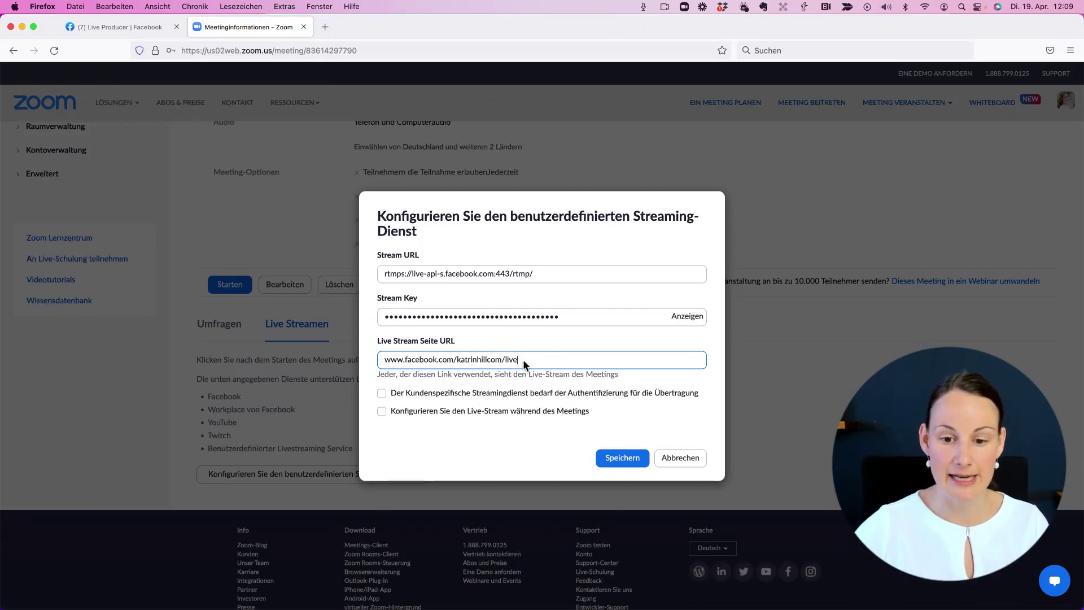
pyautogui.click(618, 457)
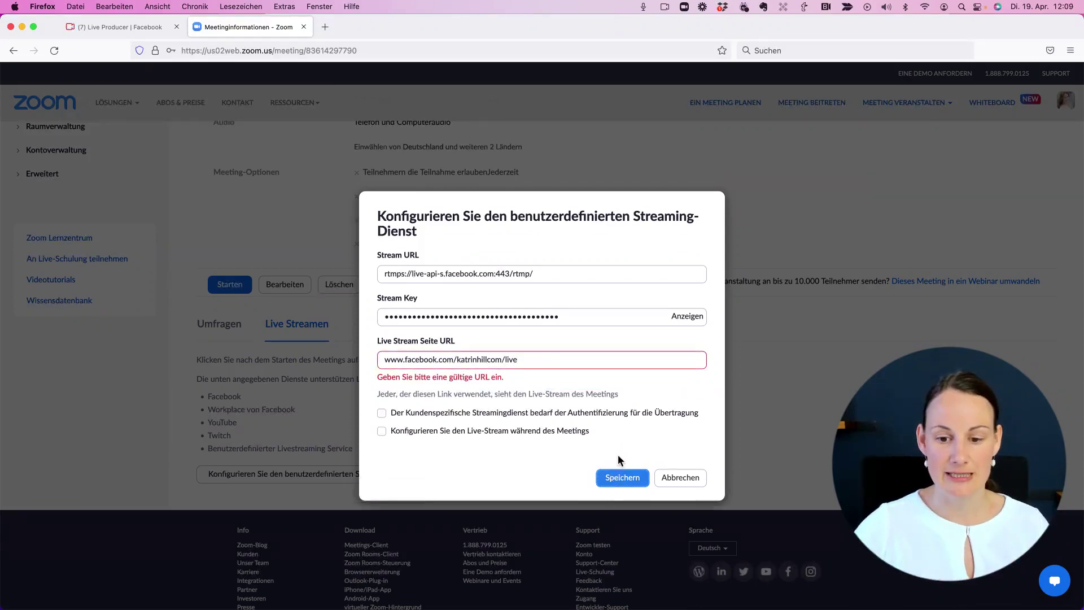
pyautogui.click(386, 360)
pyautogui.write('https')
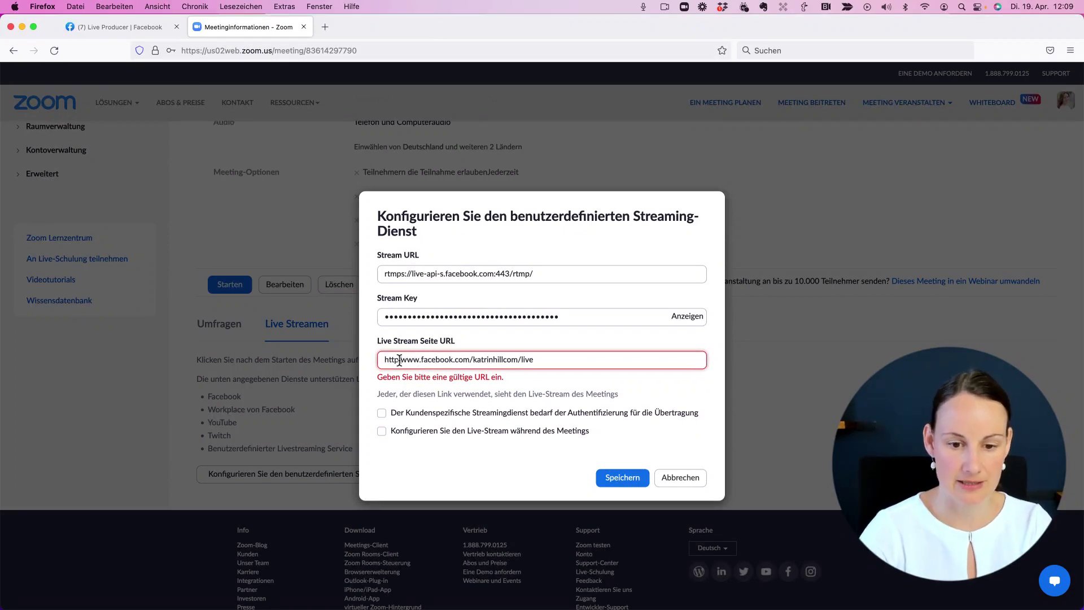
pyautogui.write(':')
pyautogui.write('/')
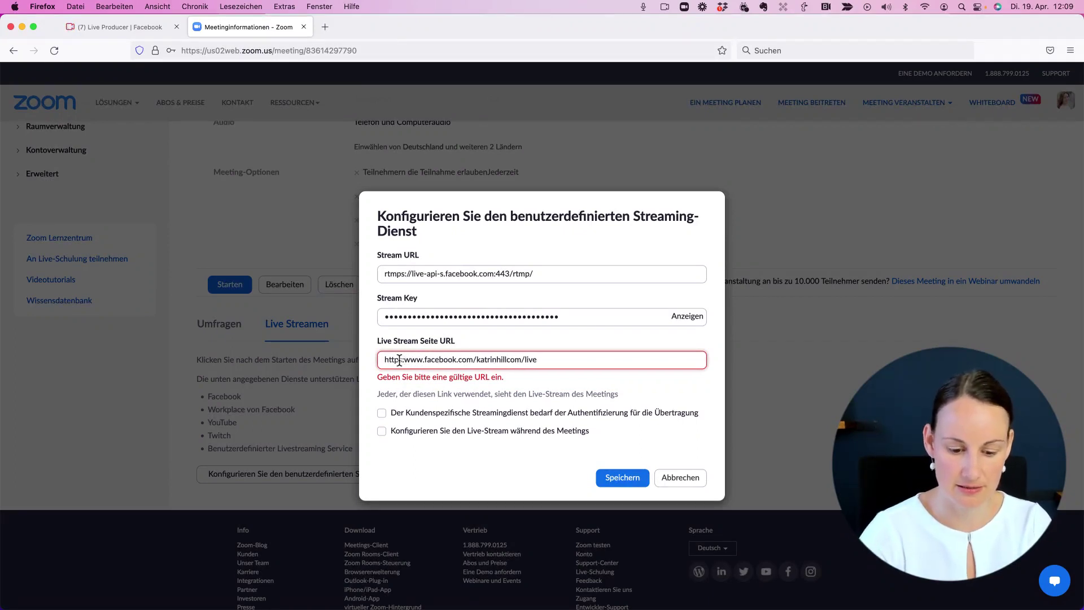
pyautogui.write('/')
pyautogui.click(400, 360)
pyautogui.write('s')
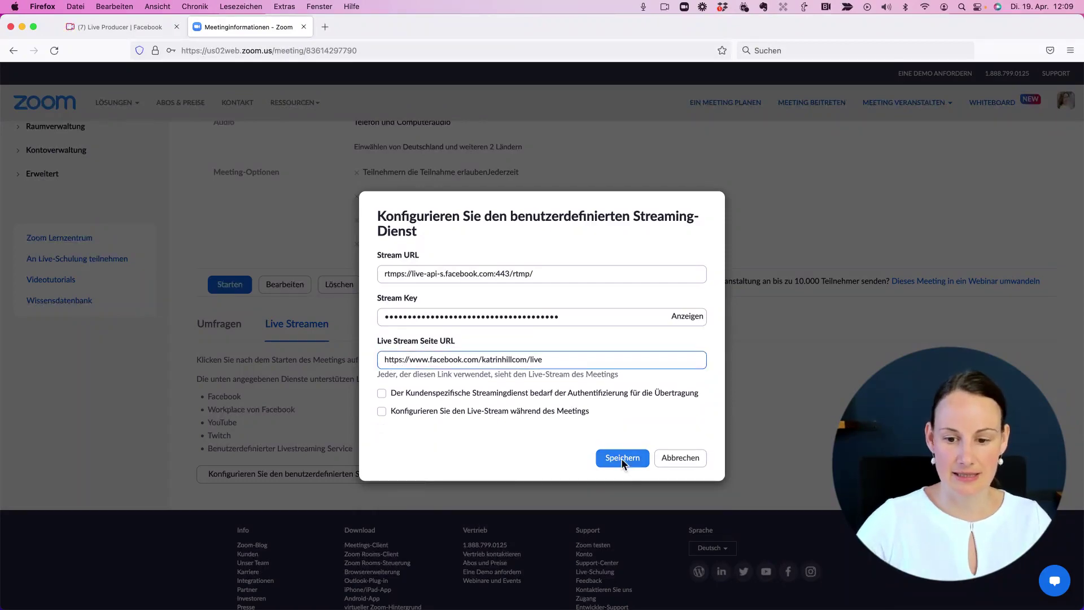
pyautogui.click(632, 462)
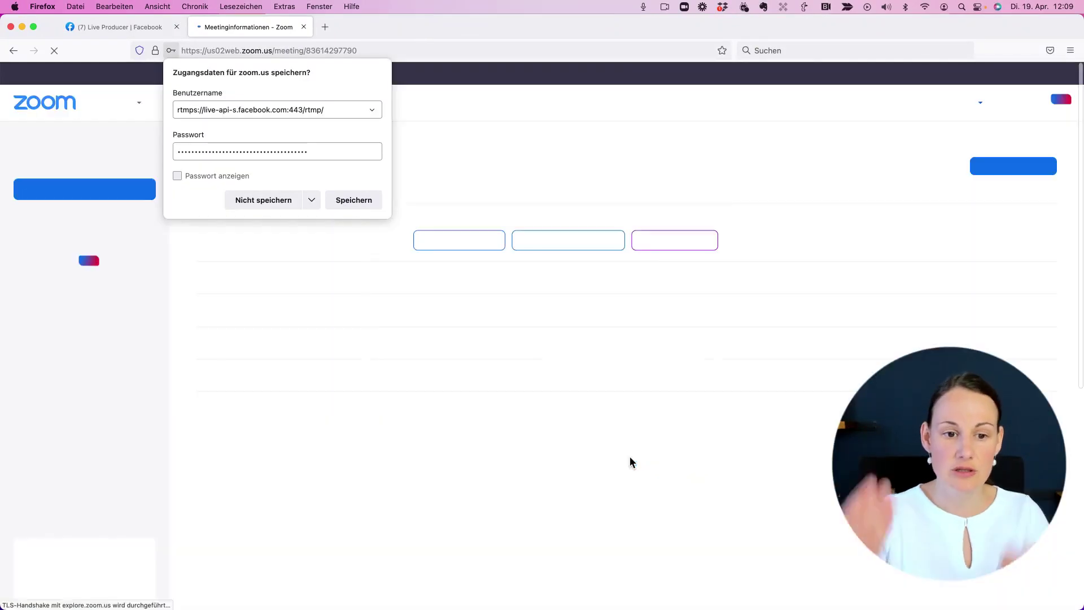
pyautogui.click(268, 201)
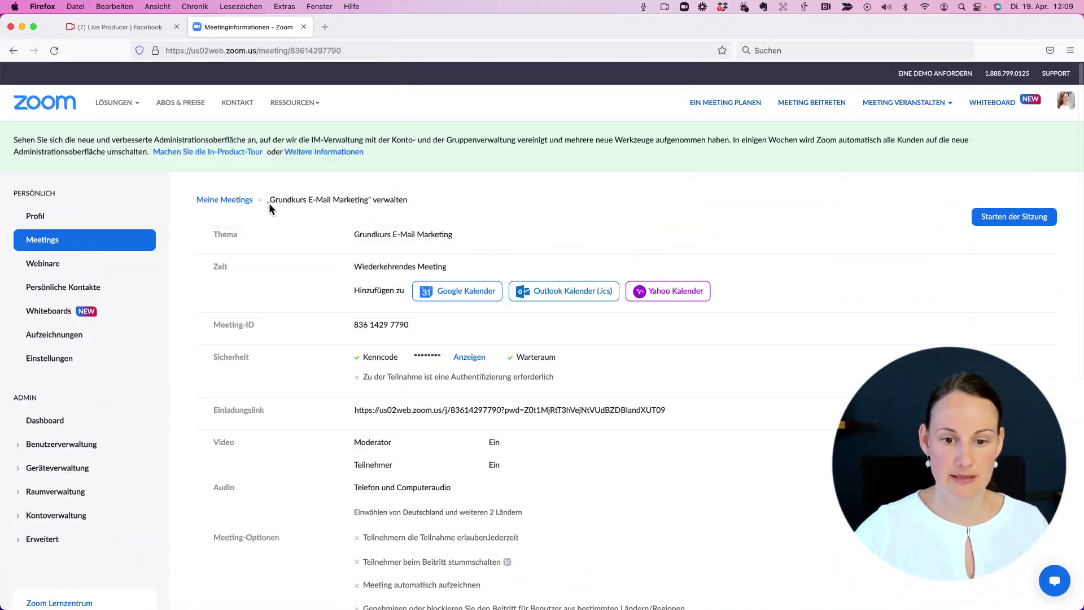
# - Return to the streaming software setup in Facebook Live Producer
pyautogui.scroll(-6, 418, 254)
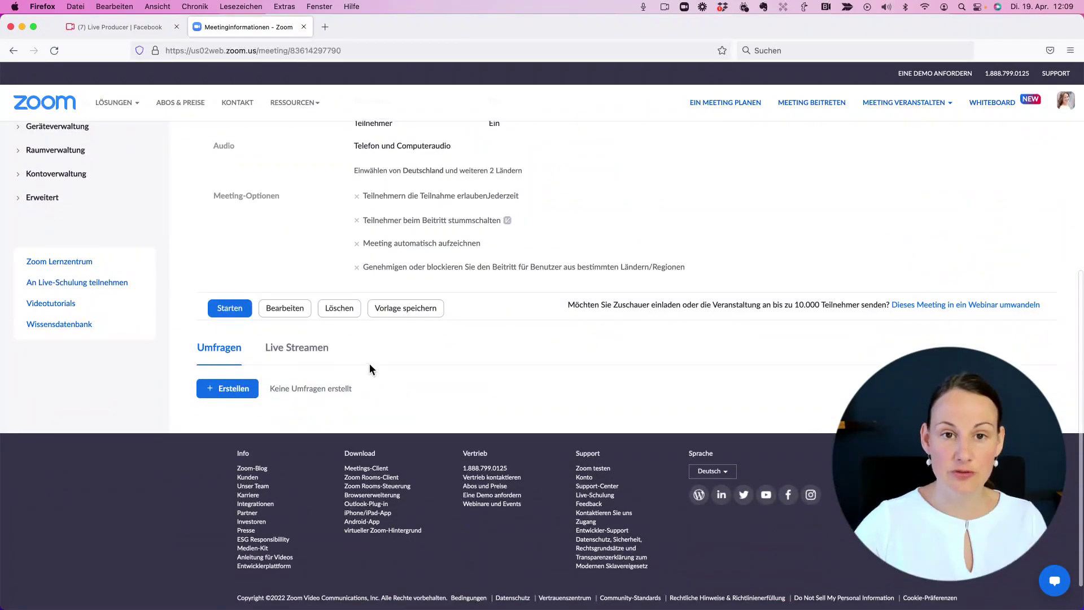
pyautogui.click(140, 31)
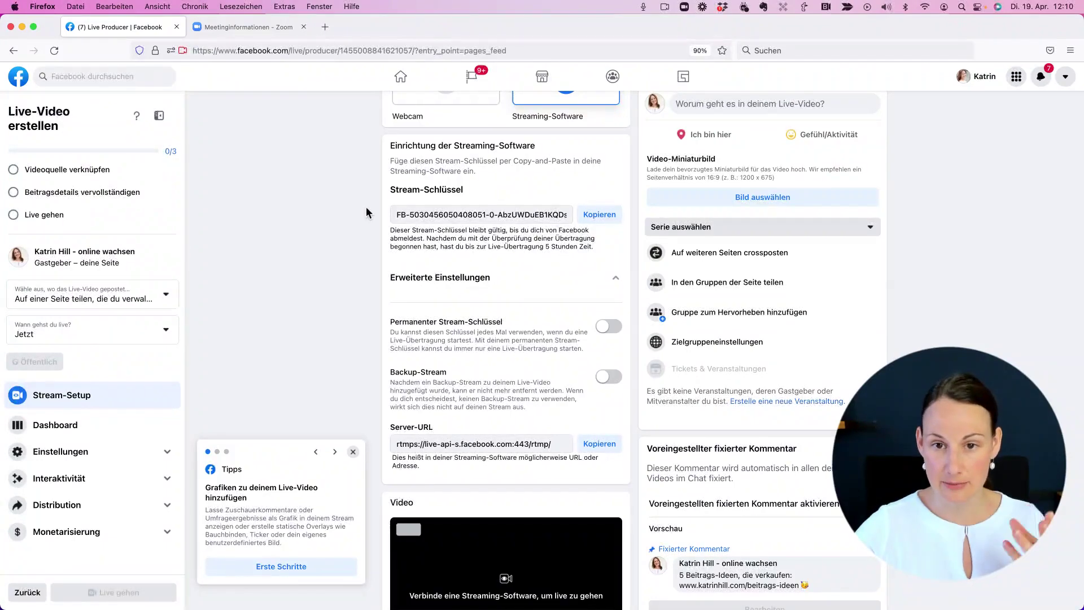
pyautogui.scroll(2, 304, 251)
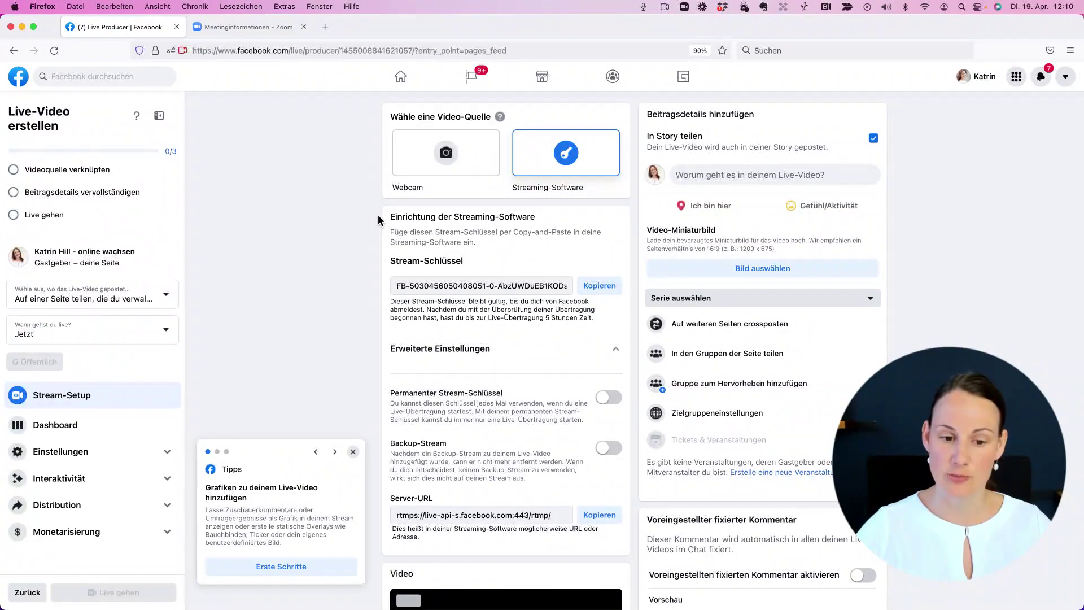
# - Switch the live video's source to Webcam and check the camera controls and video preview
pyautogui.scroll(-3, 378, 215)
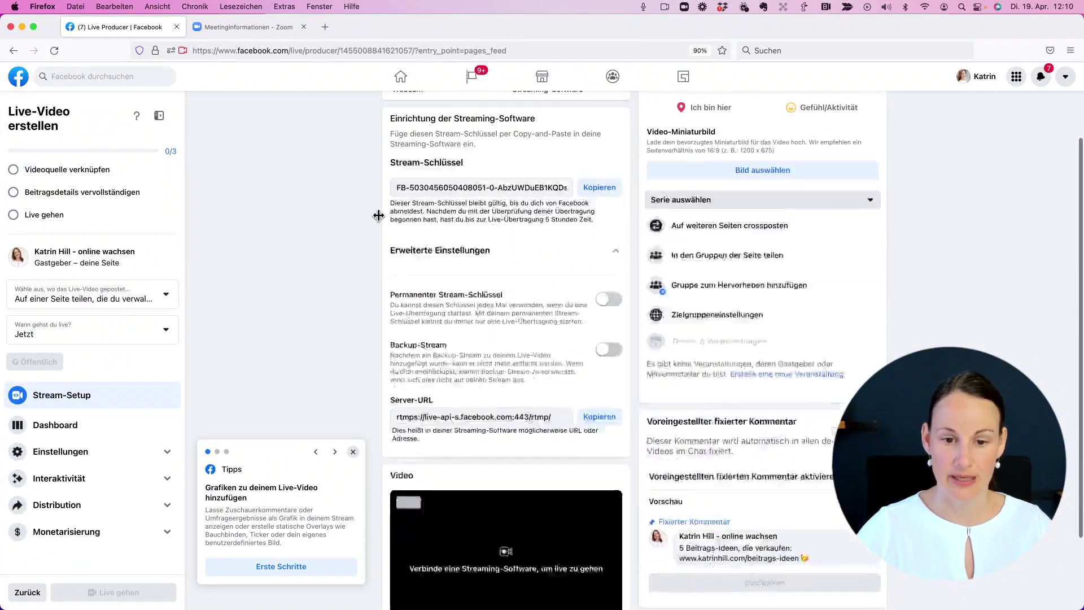
pyautogui.scroll(-4, 378, 215)
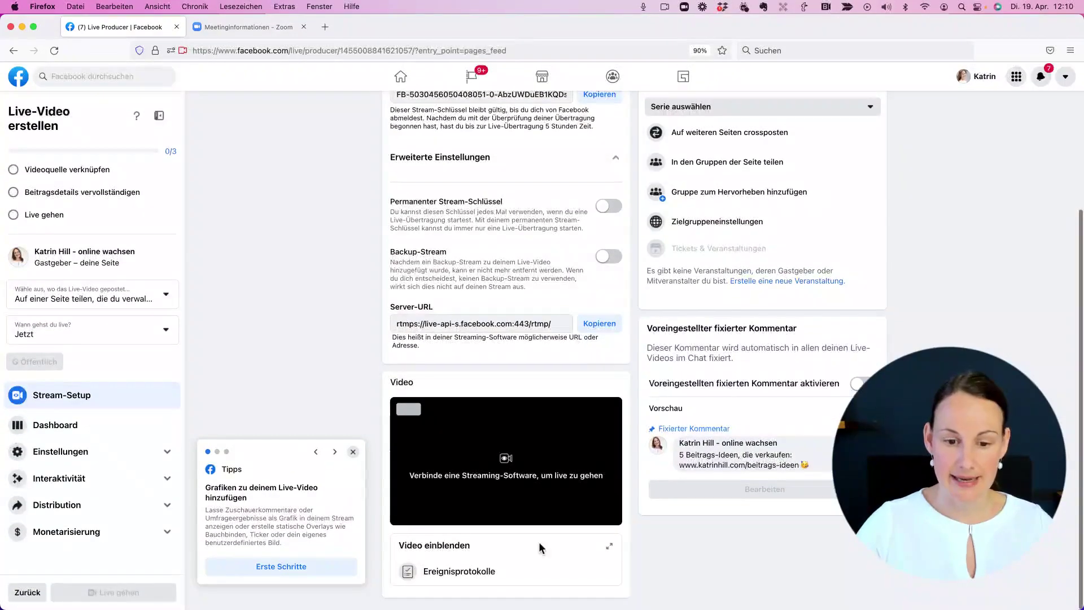
pyautogui.scroll(5, 520, 463)
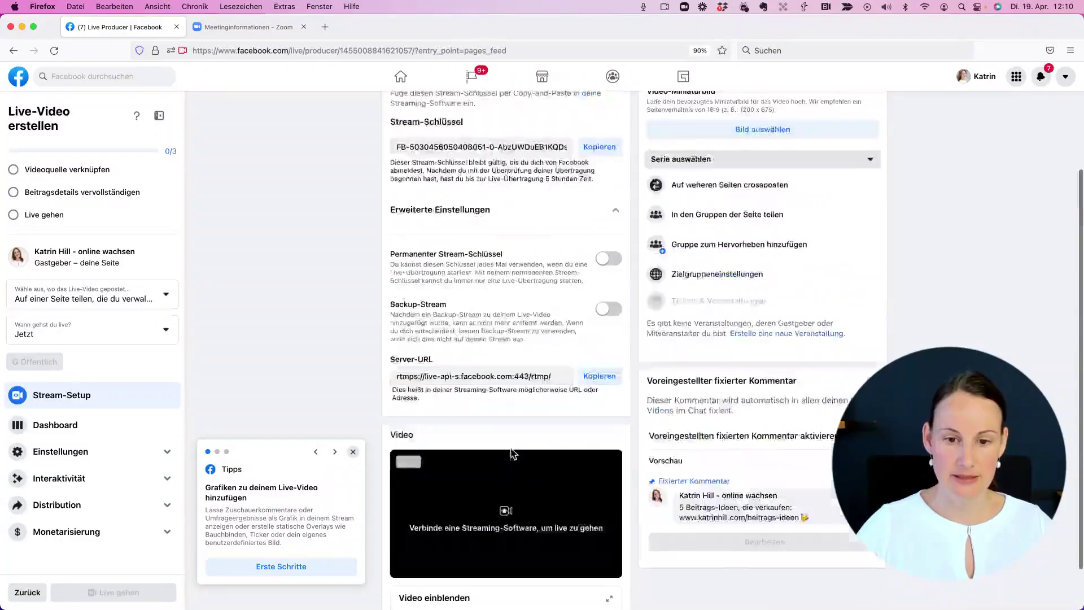
pyautogui.click(446, 152)
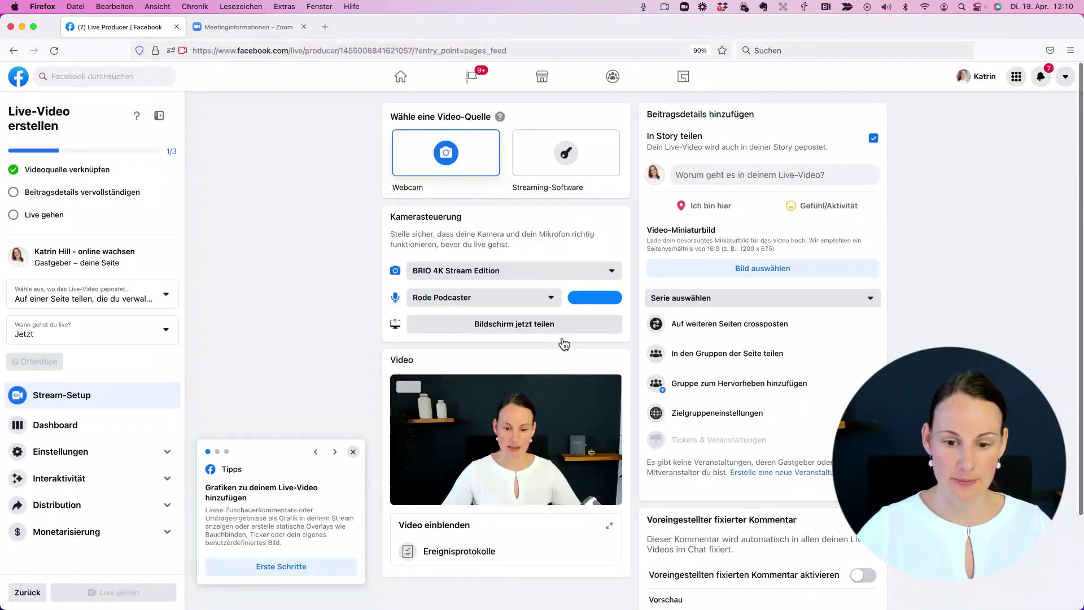
pyautogui.scroll(-4, 564, 342)
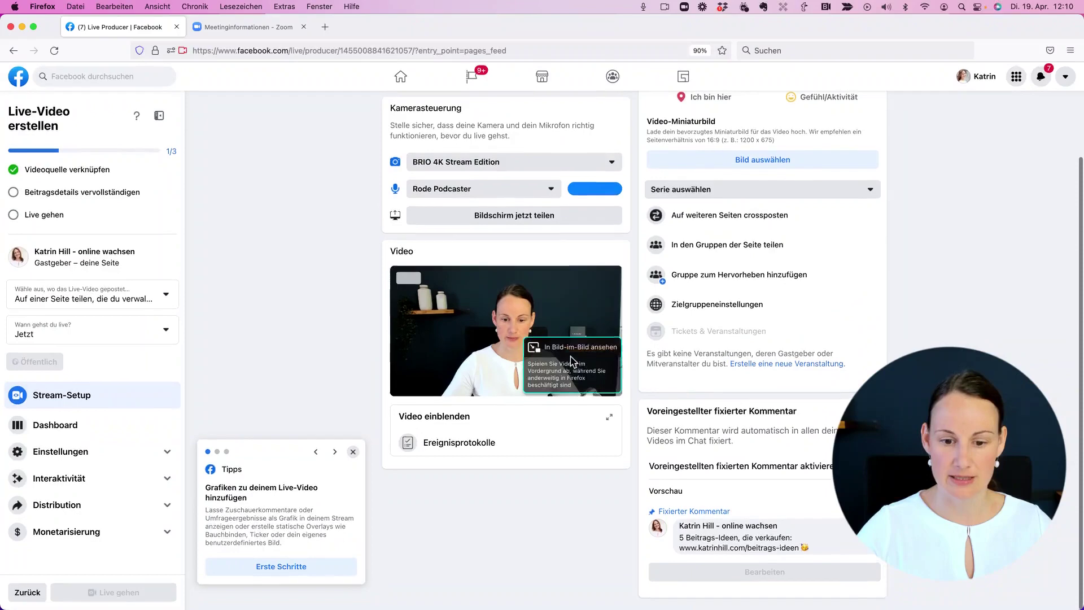
pyautogui.scroll(4, 675, 390)
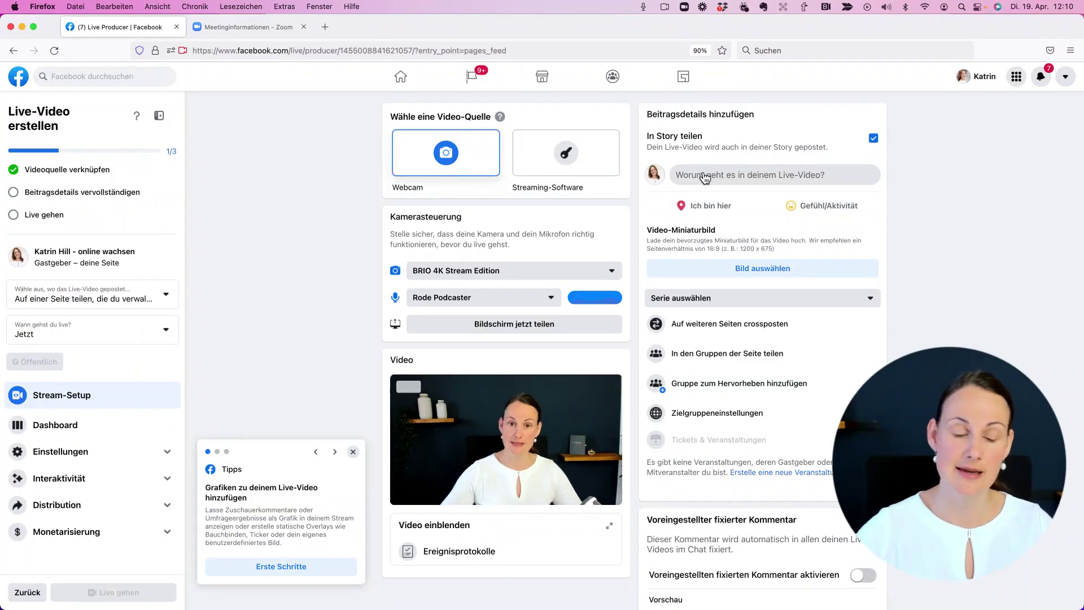
# - Review where the live video can be posted, and schedule the broadcast for Später at 13:00
pyautogui.click(64, 304)
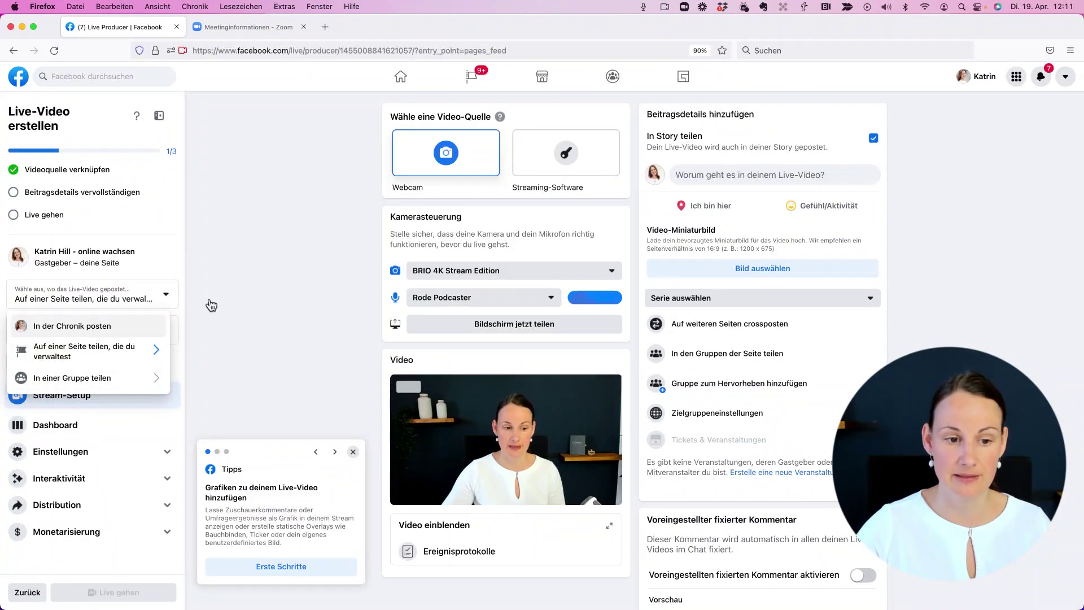
pyautogui.click(235, 304)
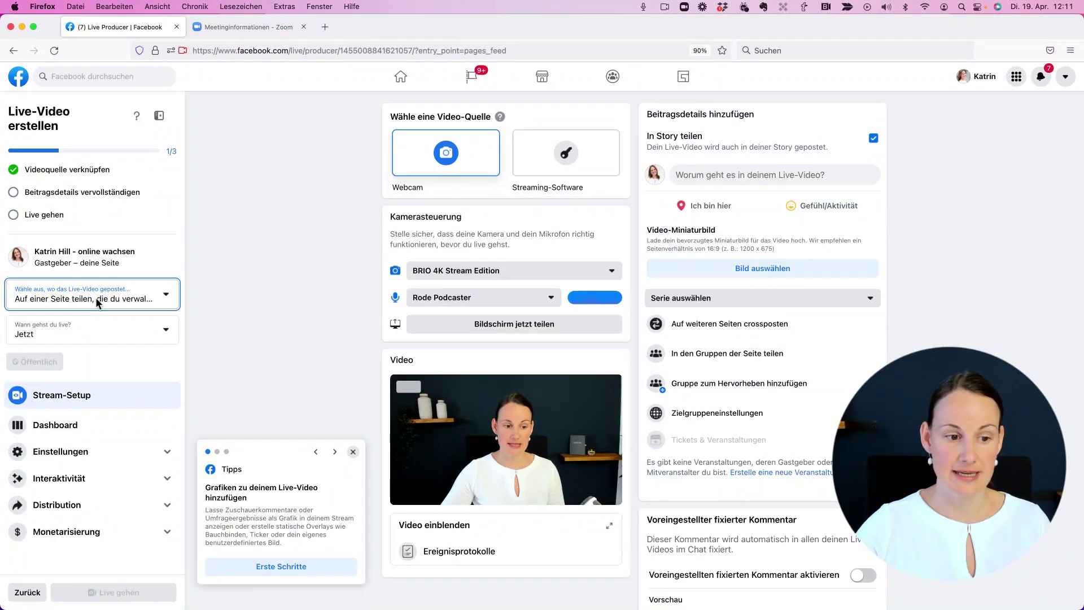
pyautogui.click(49, 334)
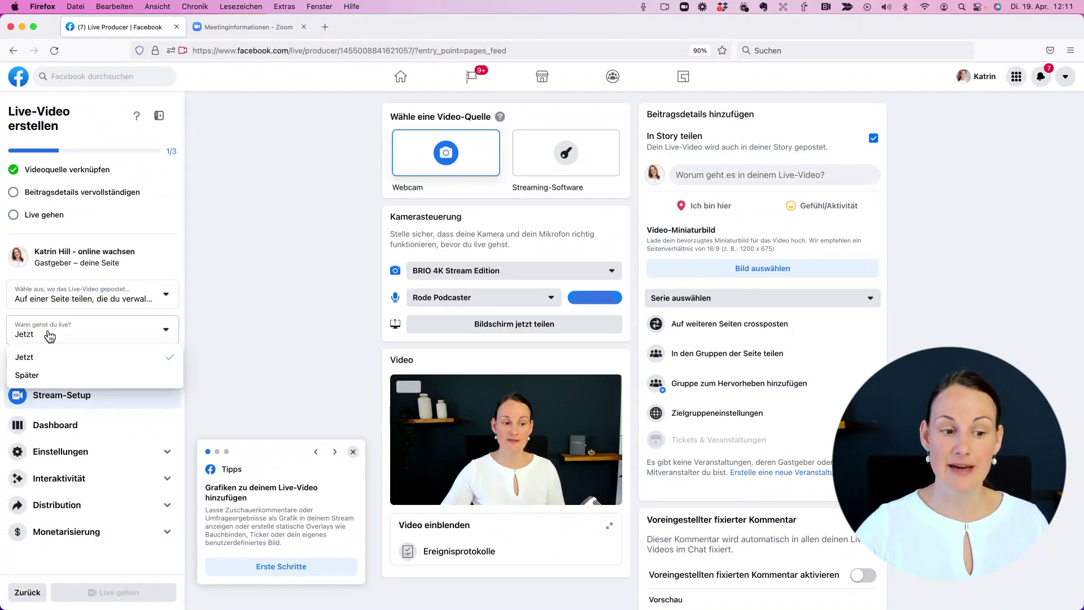
pyautogui.click(42, 375)
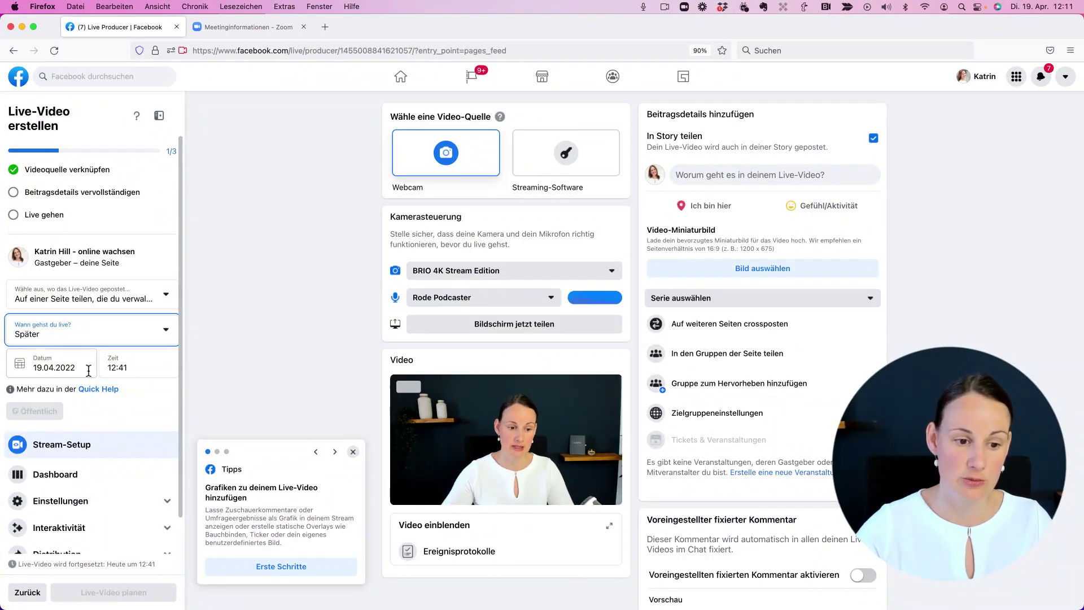
pyautogui.click(122, 370)
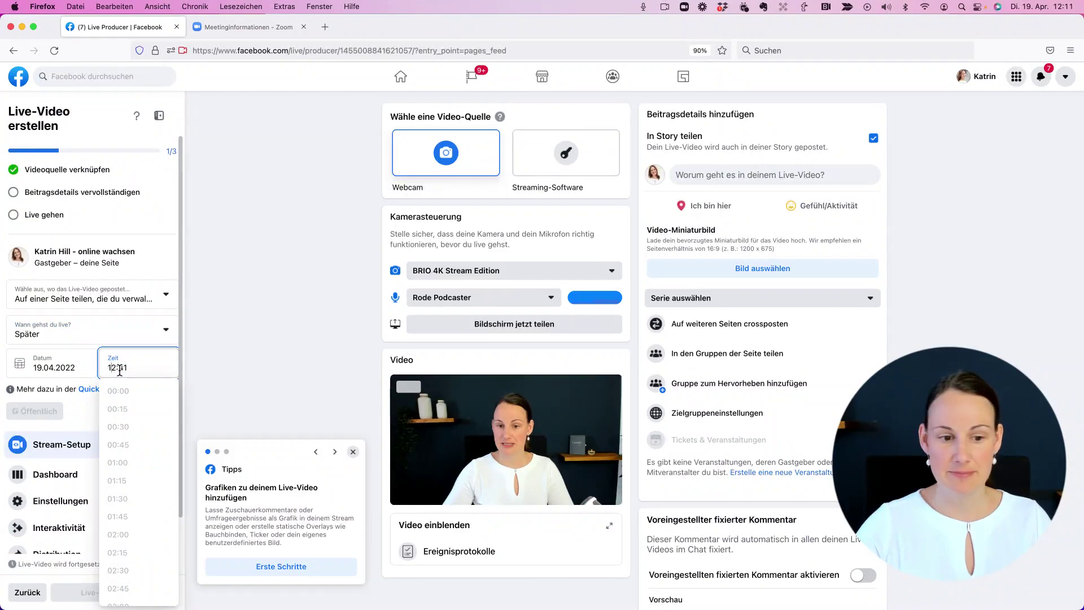
pyautogui.moveTo(129, 368); pyautogui.dragTo(107, 369)
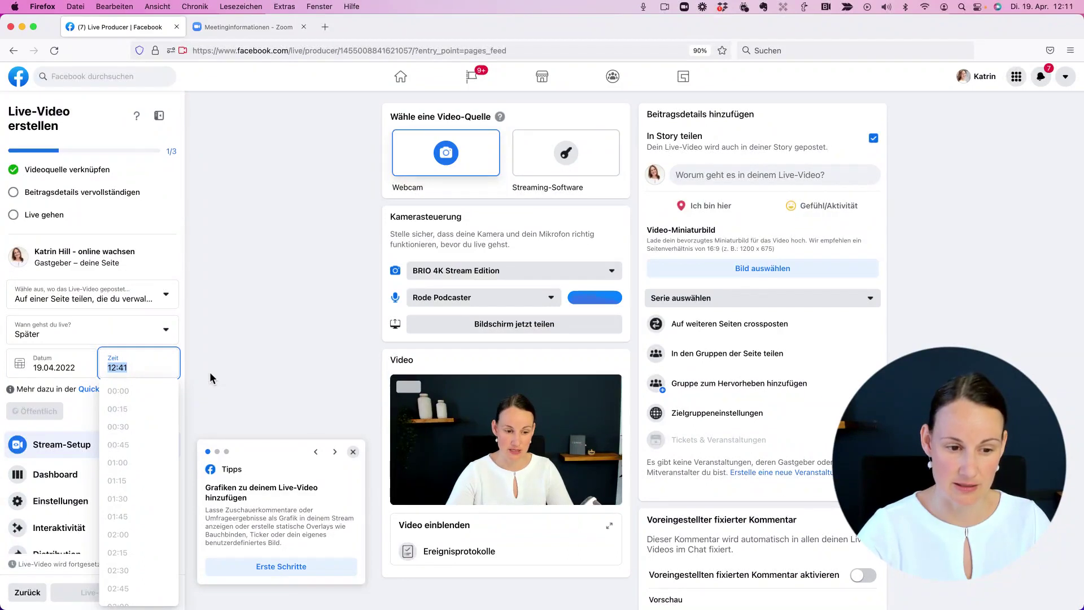
pyautogui.write('13')
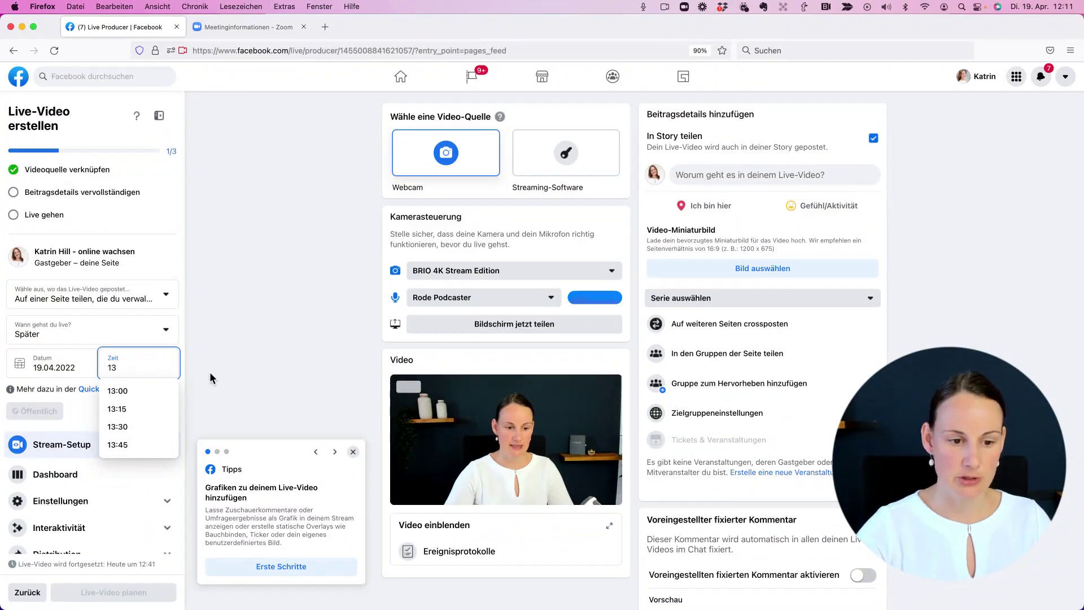
pyautogui.click(137, 391)
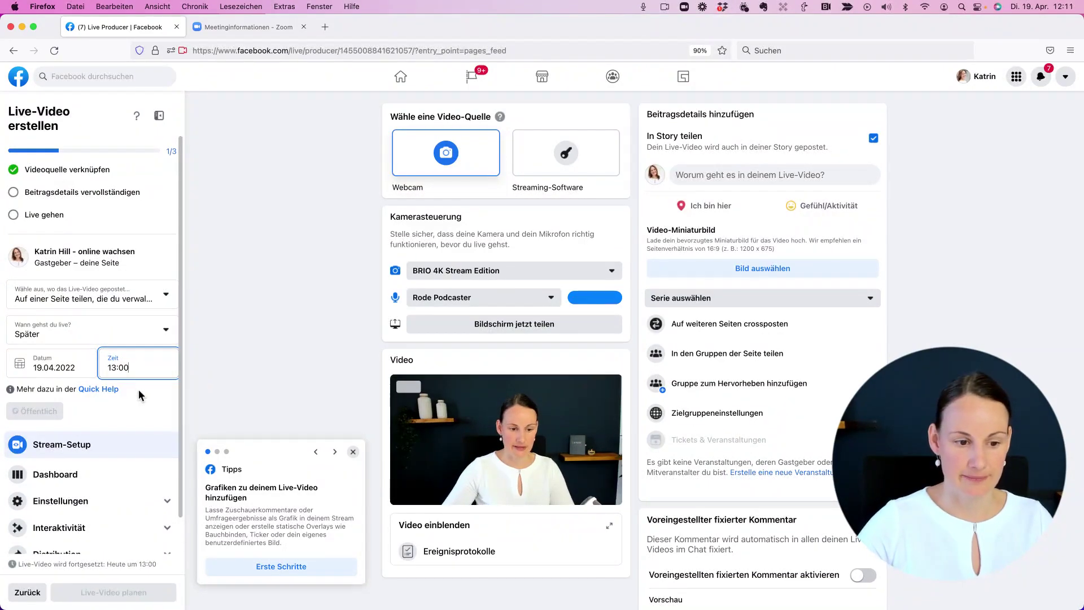
# - Set the broadcast timing back to Jetzt
pyautogui.scroll(-2, 131, 394)
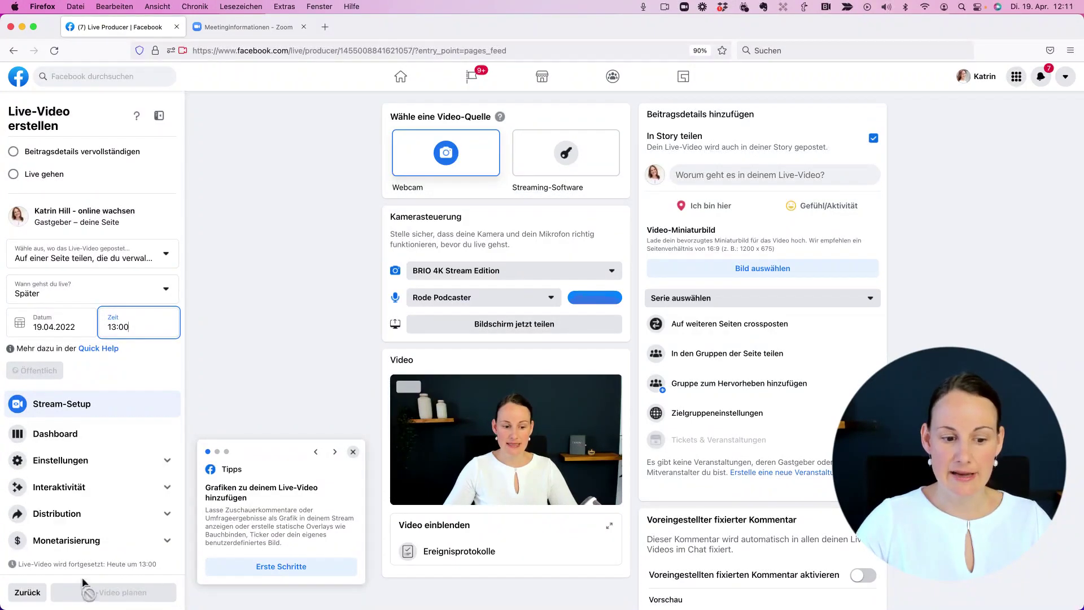
pyautogui.click(85, 290)
pyautogui.click(51, 318)
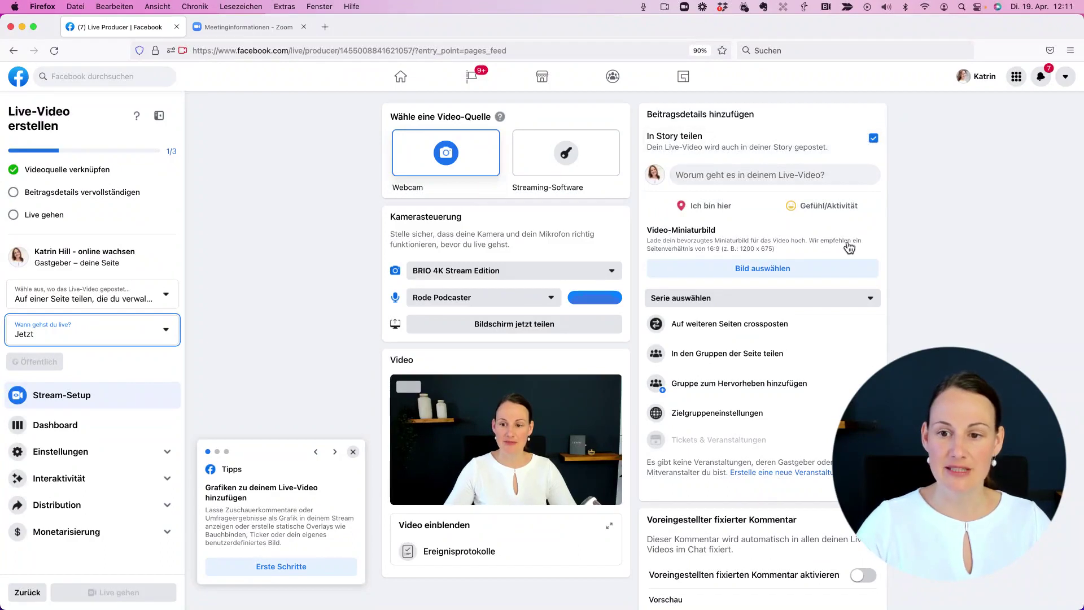
# - Add the post details with the title "Test-Live-Video" and the description "Hallo, ich gehe live!!", and save them
pyautogui.moveTo(647, 115); pyautogui.dragTo(764, 126)
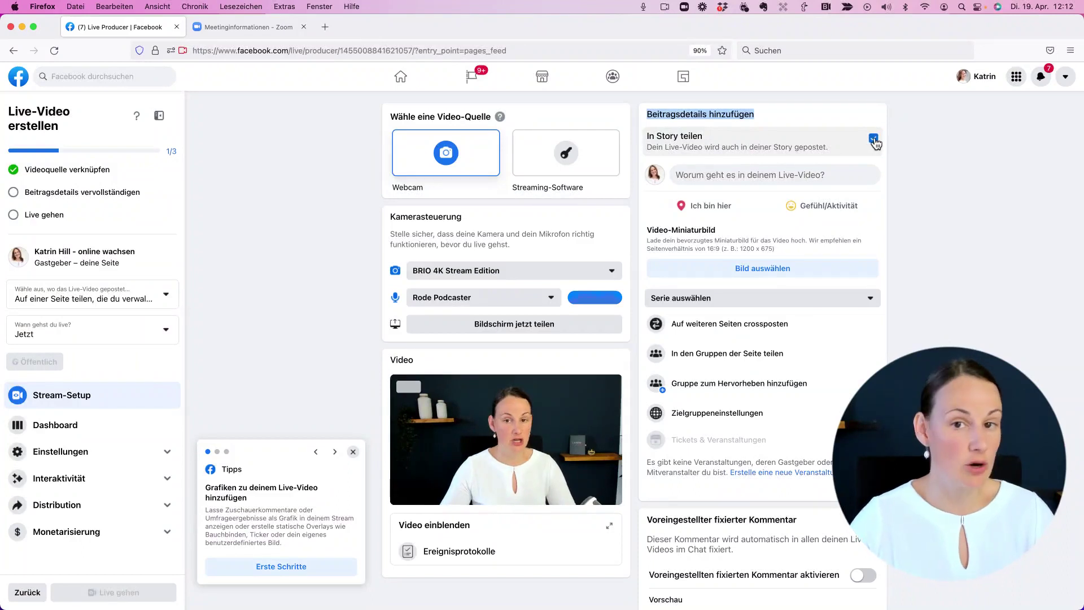
pyautogui.click(730, 184)
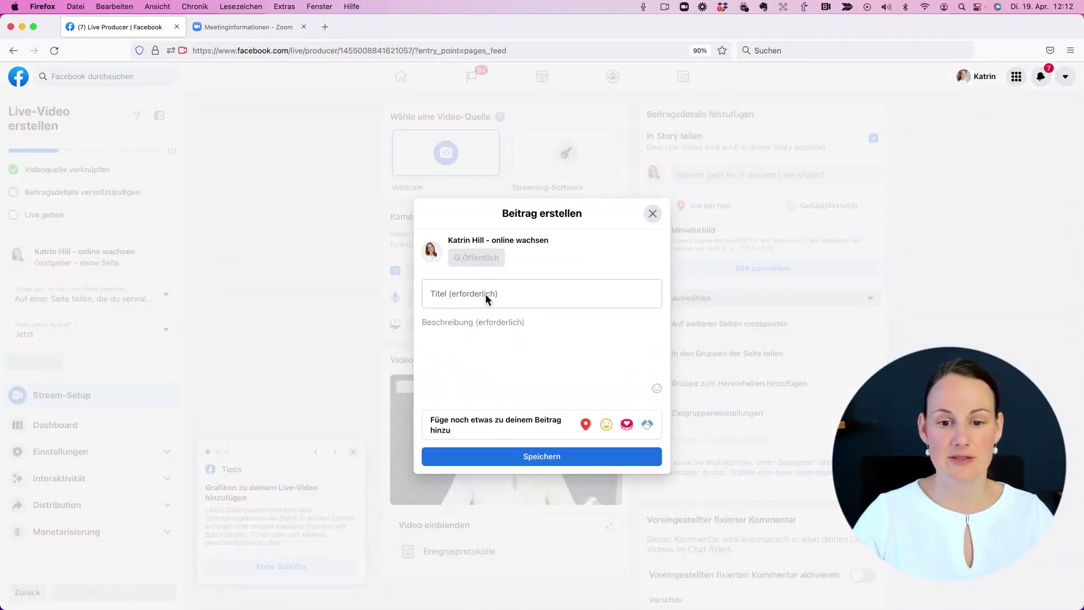
pyautogui.click(463, 295)
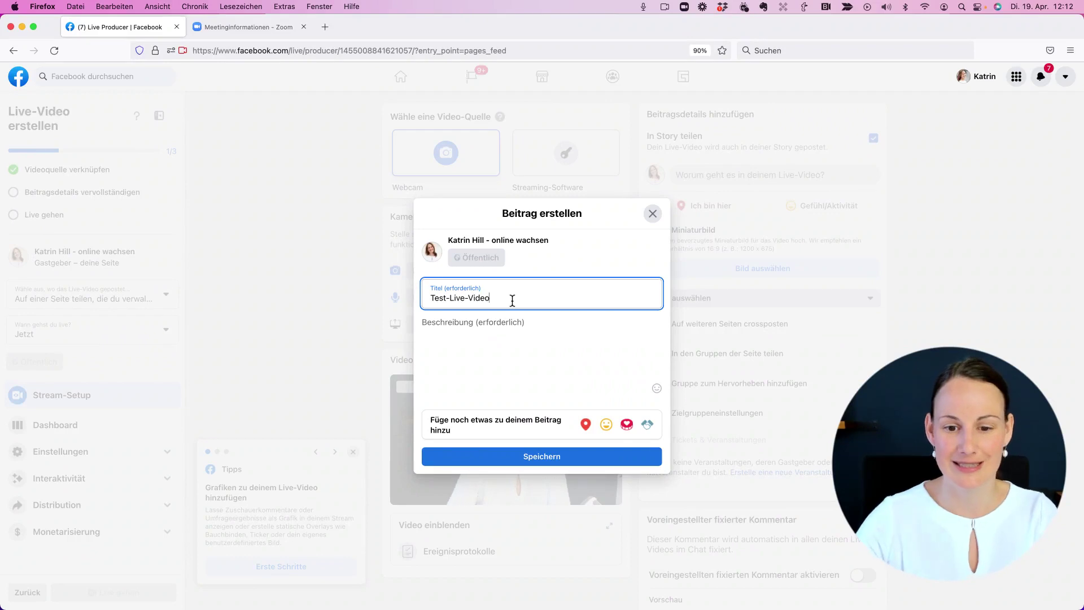
pyautogui.click(530, 319)
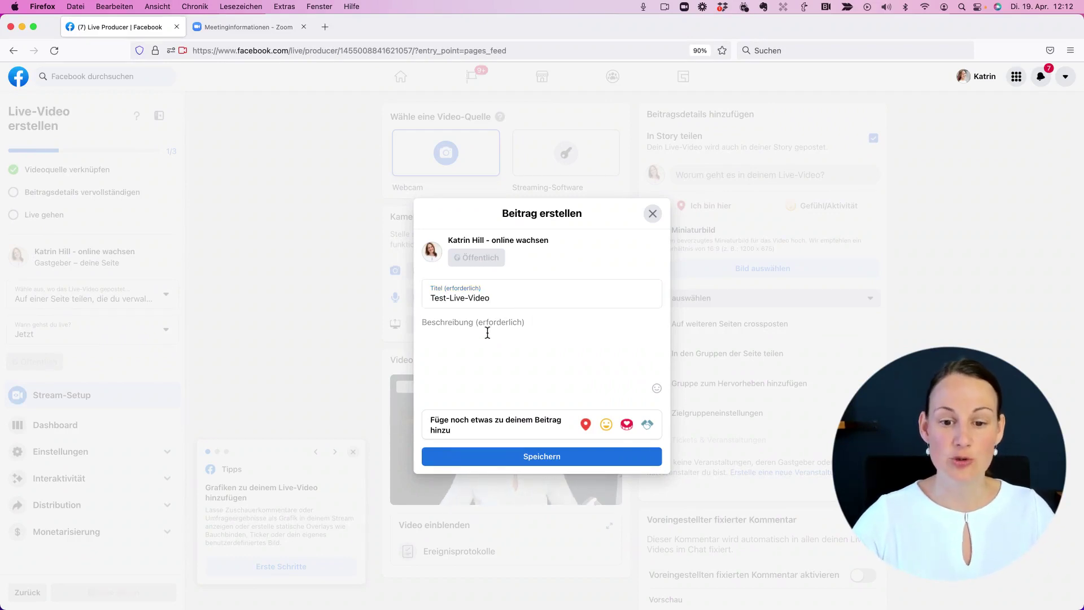
pyautogui.write('Hallo')
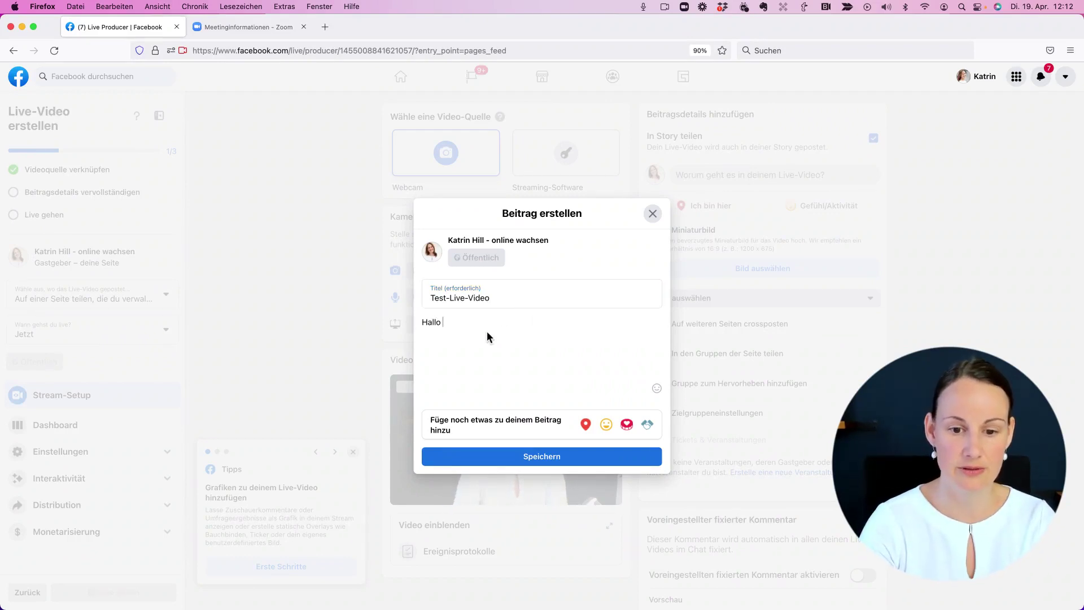
pyautogui.write(', ich gehe live!!')
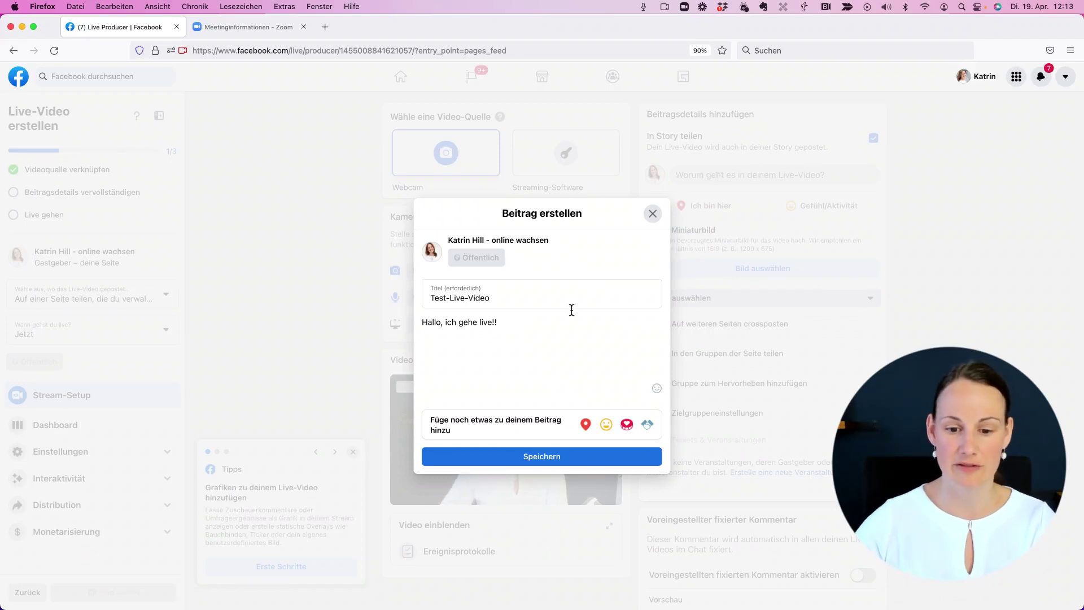
pyautogui.click(546, 458)
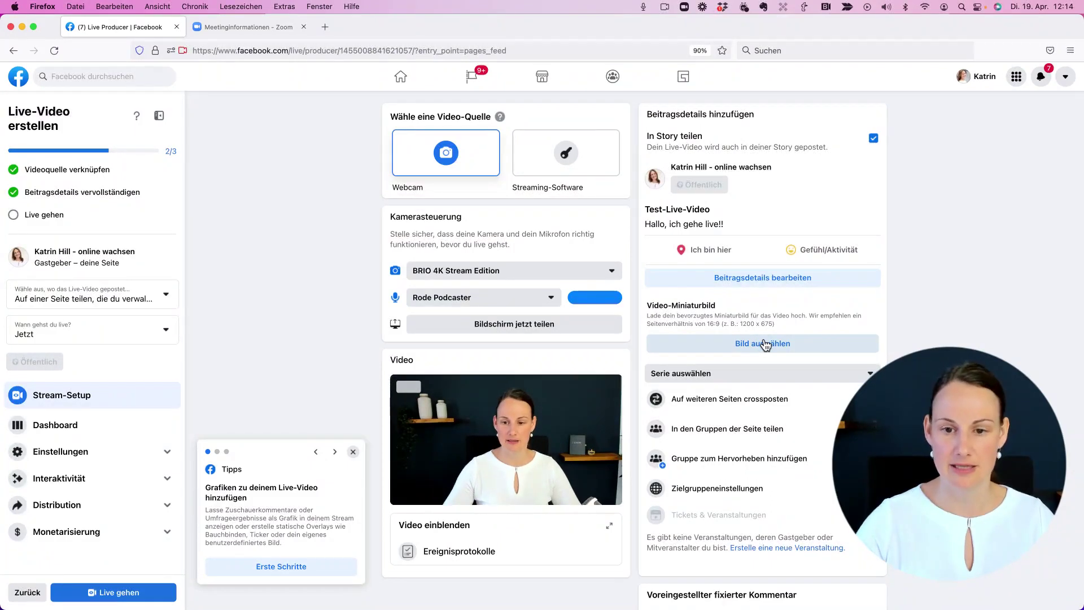
# - Choose the photo 173A5298.jpg from the 2021 shooting folder as the video thumbnail
pyautogui.click(766, 344)
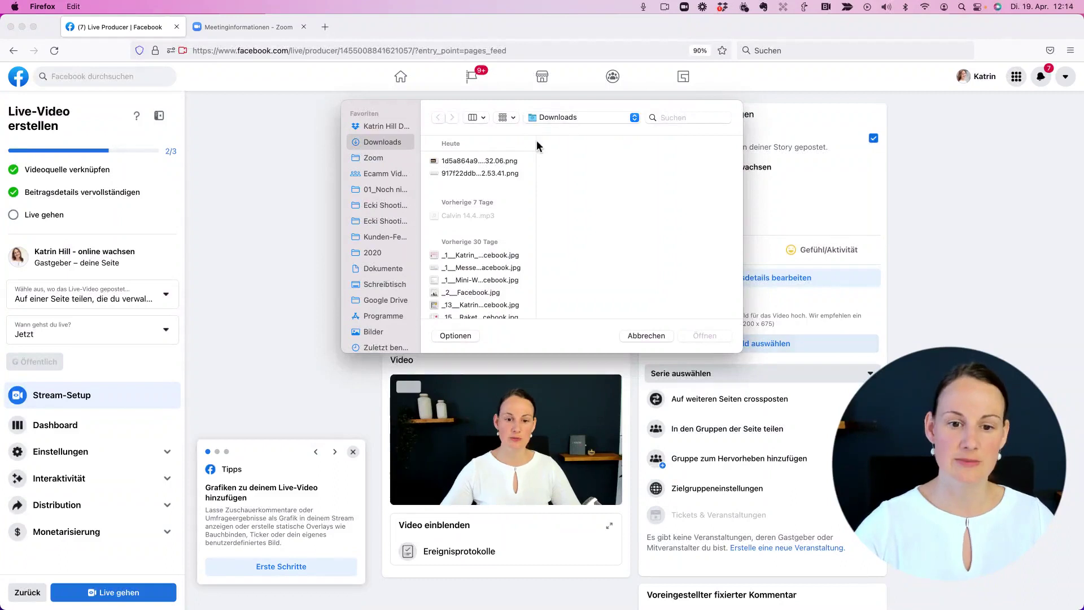
pyautogui.click(386, 205)
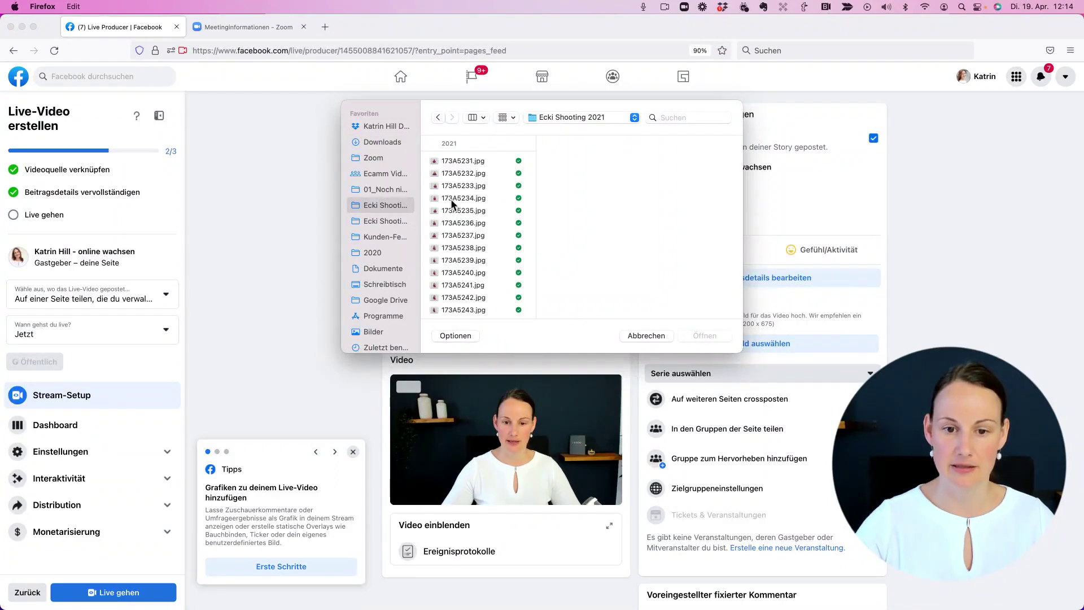
pyautogui.click(451, 198)
pyautogui.scroll(-2, 461, 221)
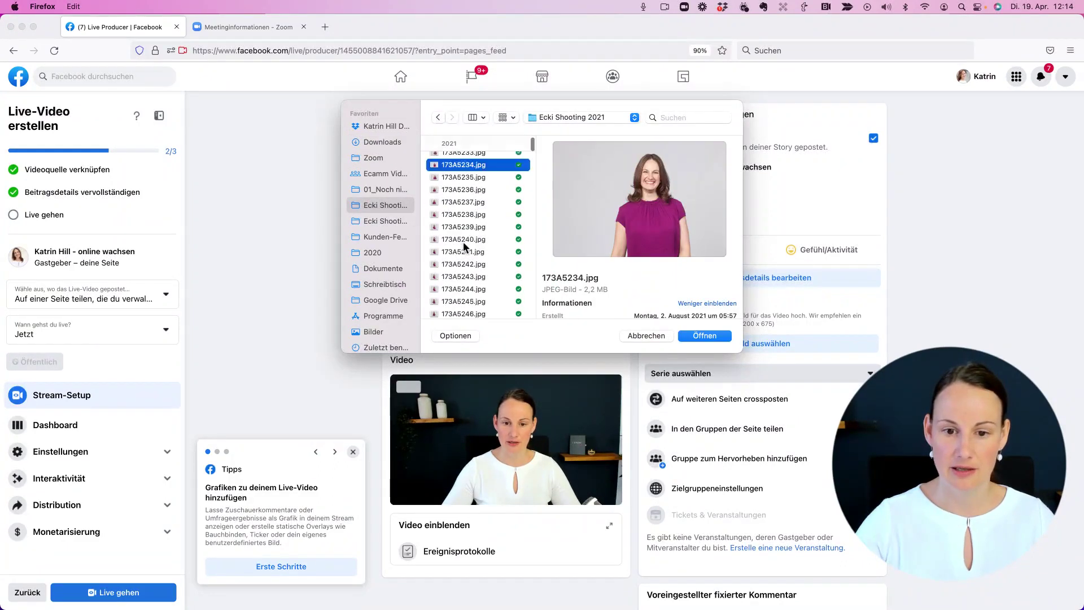
pyautogui.click(456, 262)
pyautogui.scroll(-2, 455, 263)
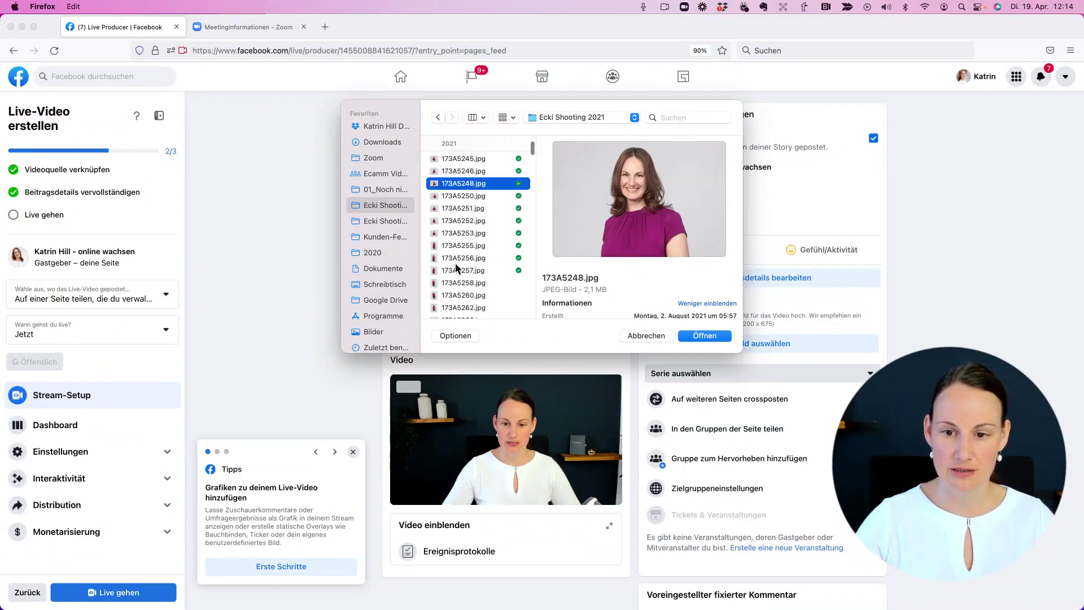
pyautogui.scroll(-4, 455, 261)
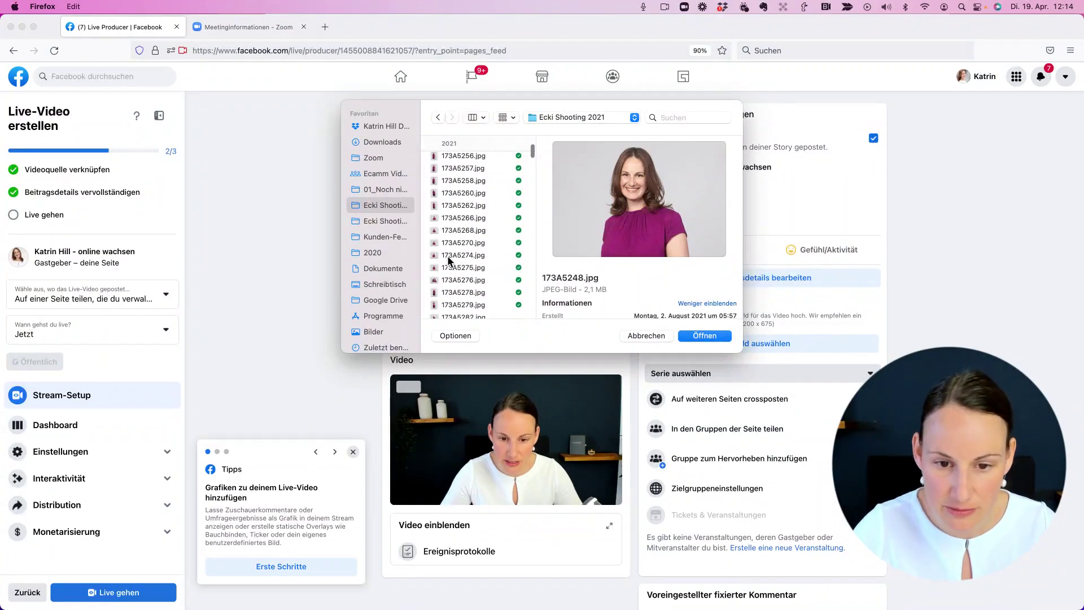
pyautogui.click(448, 257)
pyautogui.scroll(-5, 461, 257)
pyautogui.scroll(-4, 462, 257)
pyautogui.click(456, 191)
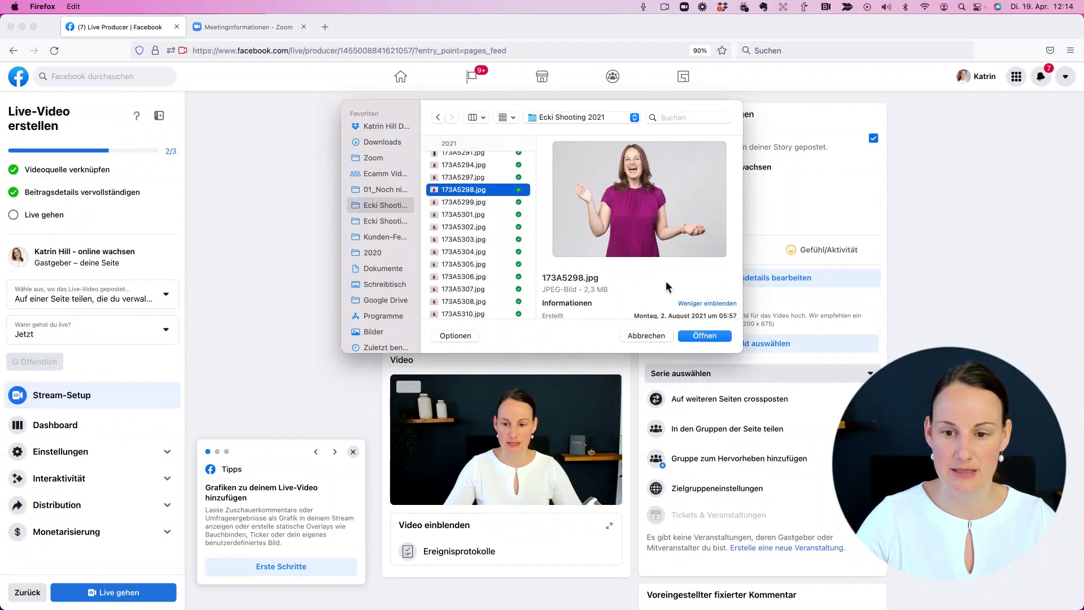
pyautogui.doubleClick(480, 191)
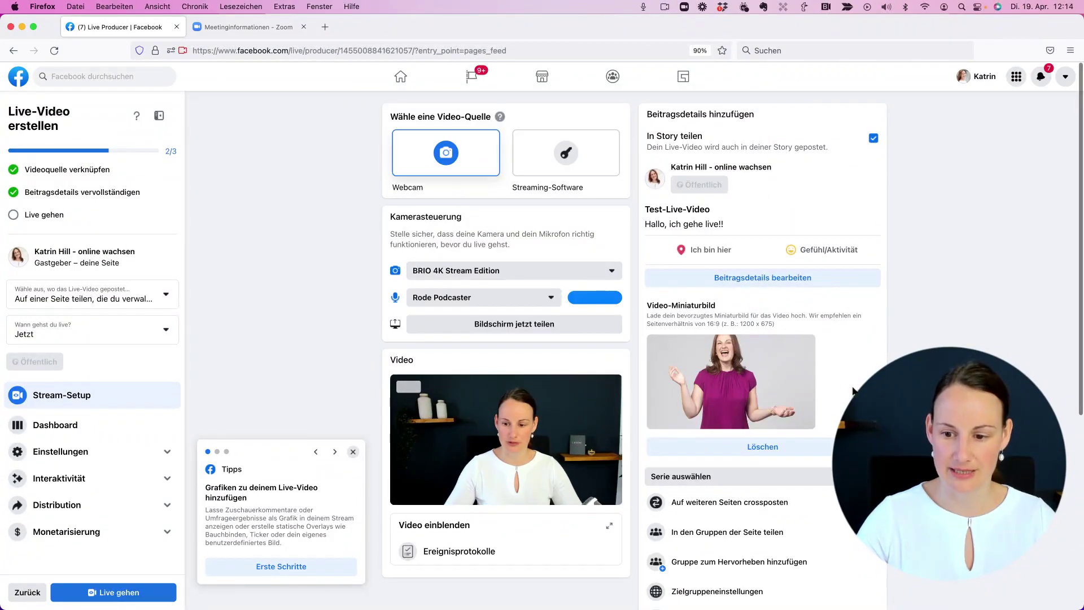
# - Review the series available for the live video and close the list without choosing one
pyautogui.scroll(-2, 751, 374)
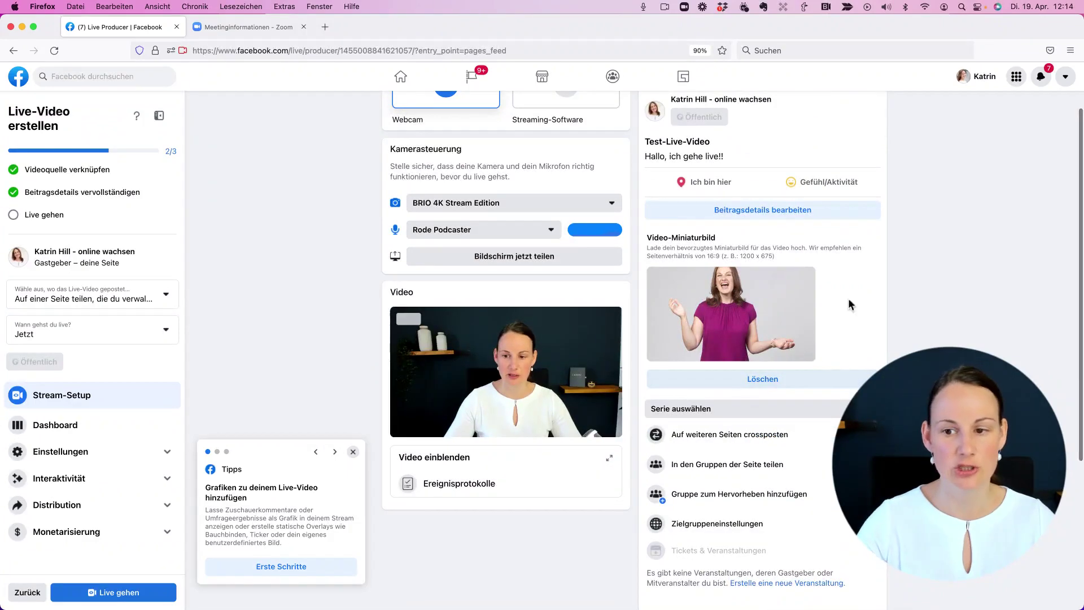
pyautogui.scroll(-2, 809, 331)
pyautogui.scroll(-2, 833, 332)
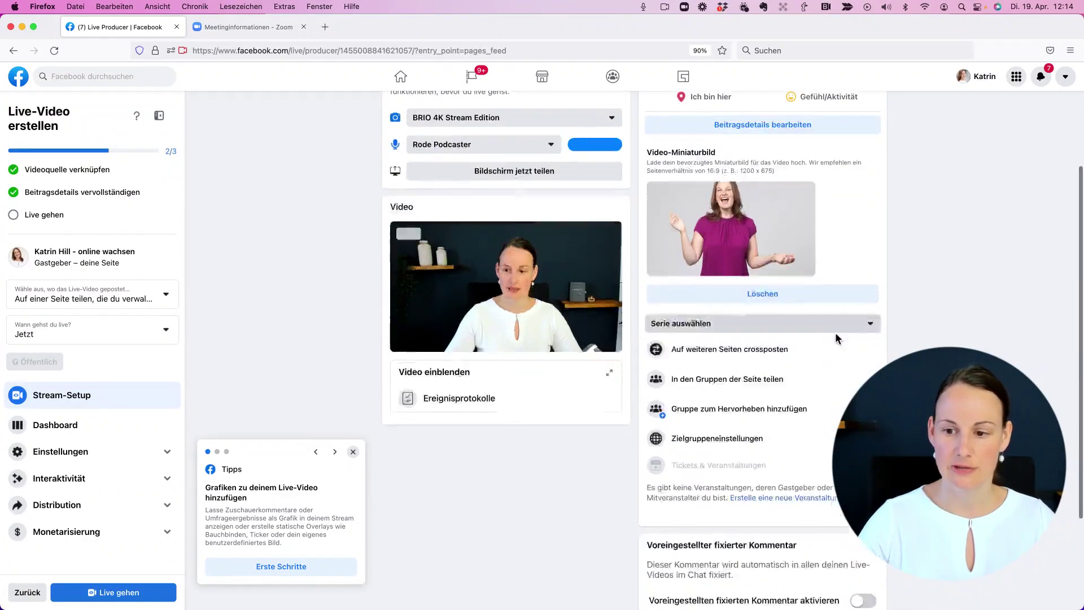
pyautogui.click(869, 329)
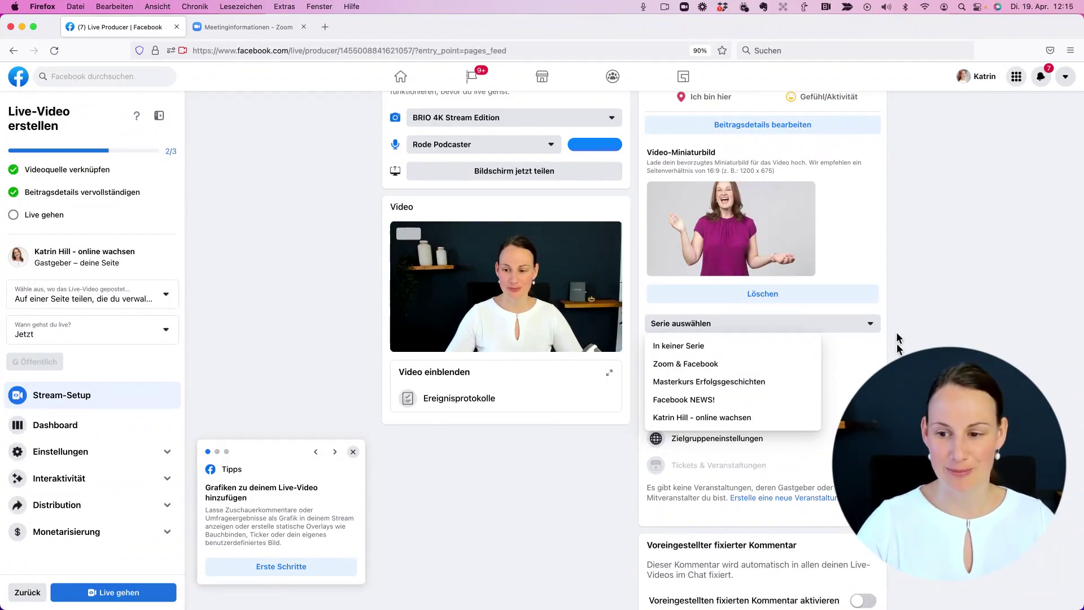
pyautogui.click(833, 356)
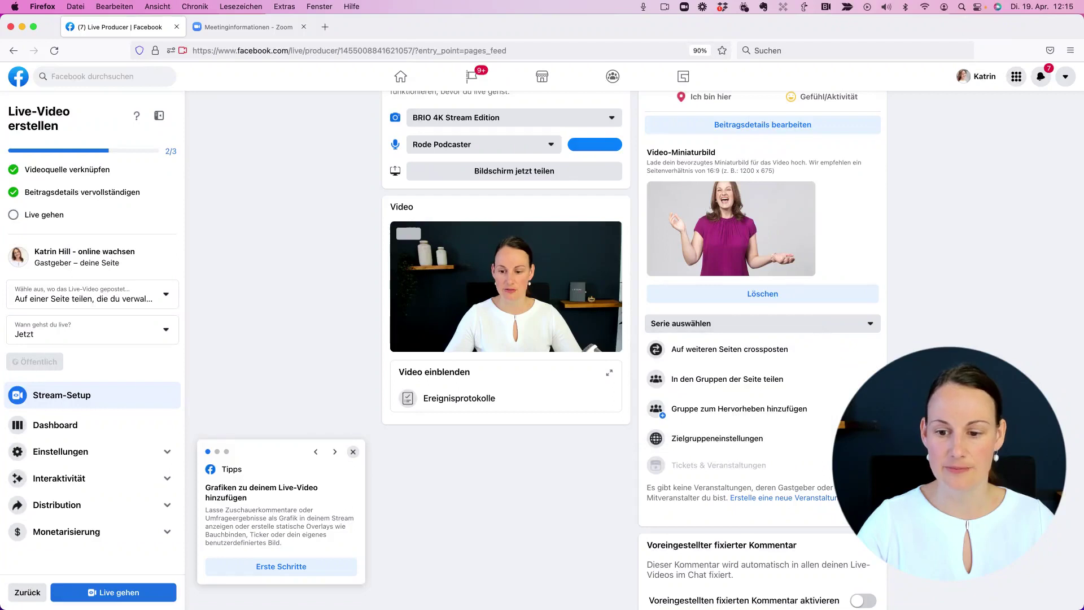
# - Examine the crossposting options for other pages and close them without selecting a page
pyautogui.click(692, 349)
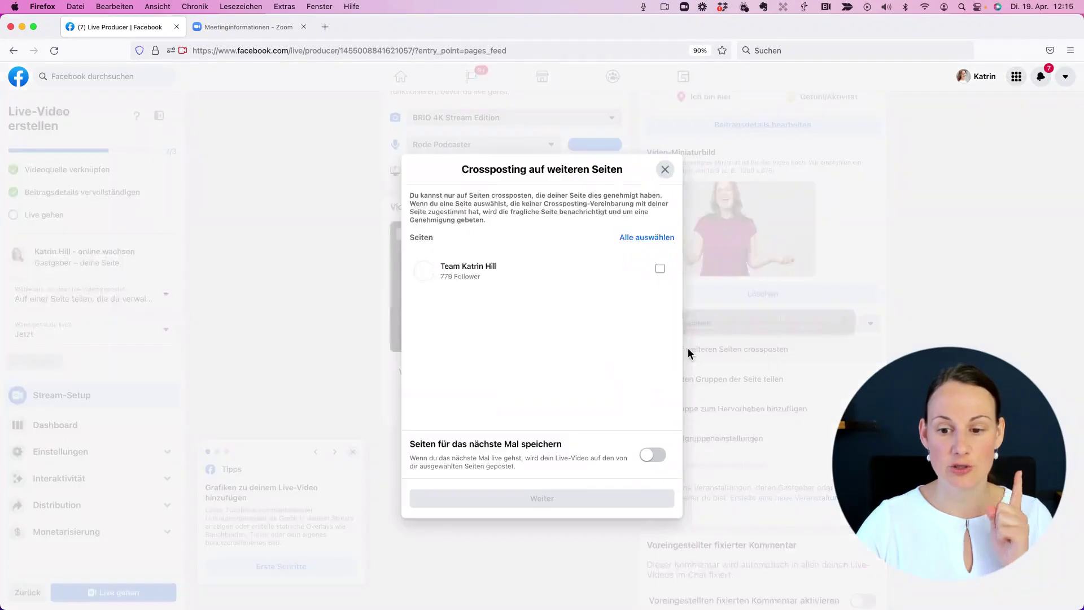
pyautogui.click(566, 356)
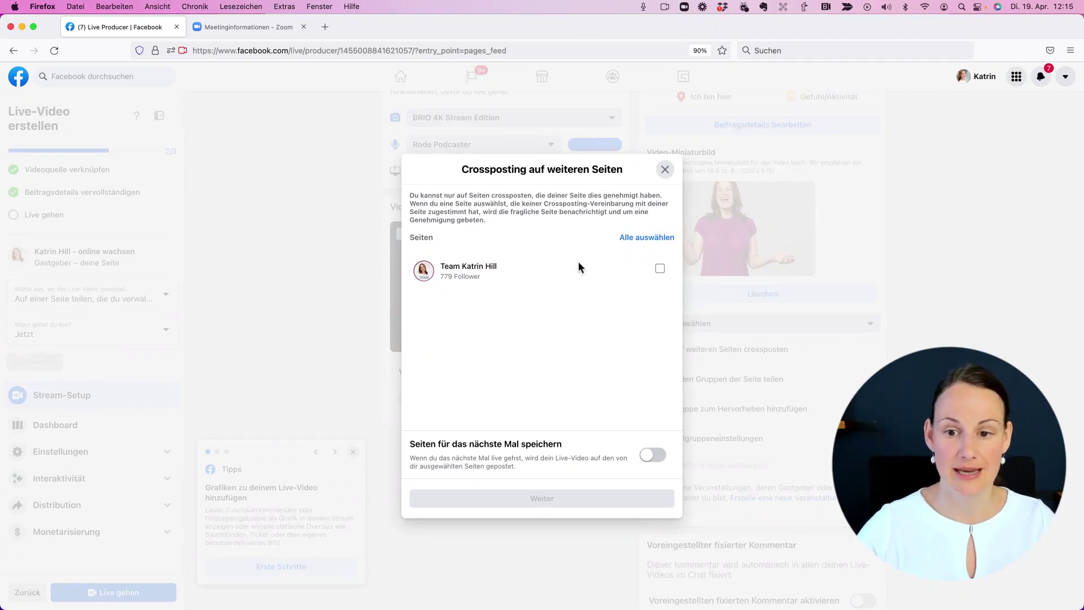
pyautogui.click(665, 170)
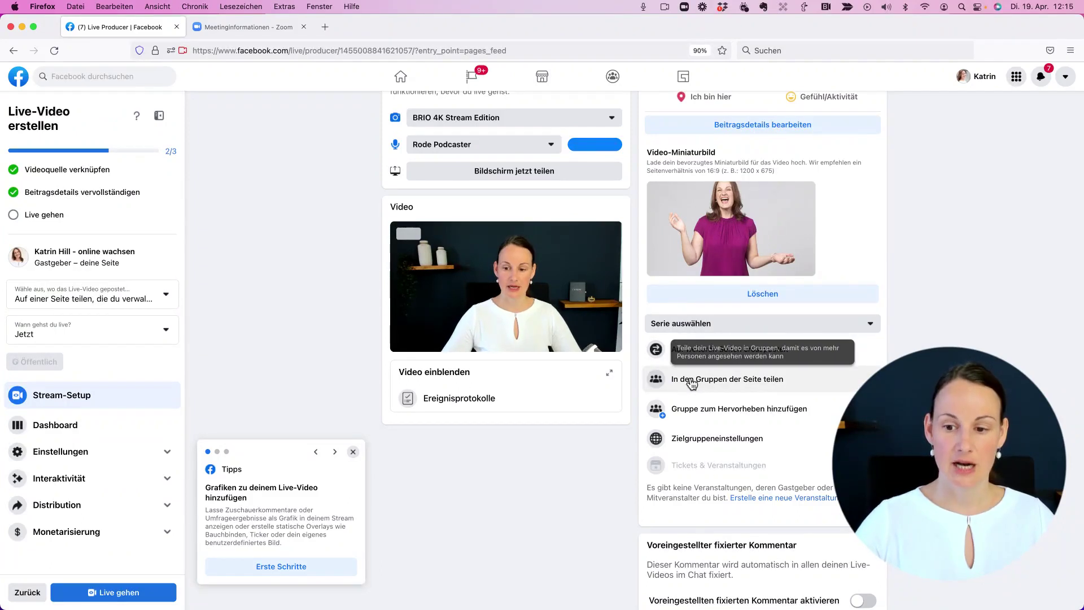
# - Review the page's groups available for sharing and for highlighting, closing both selections without choosing a group
pyautogui.click(738, 383)
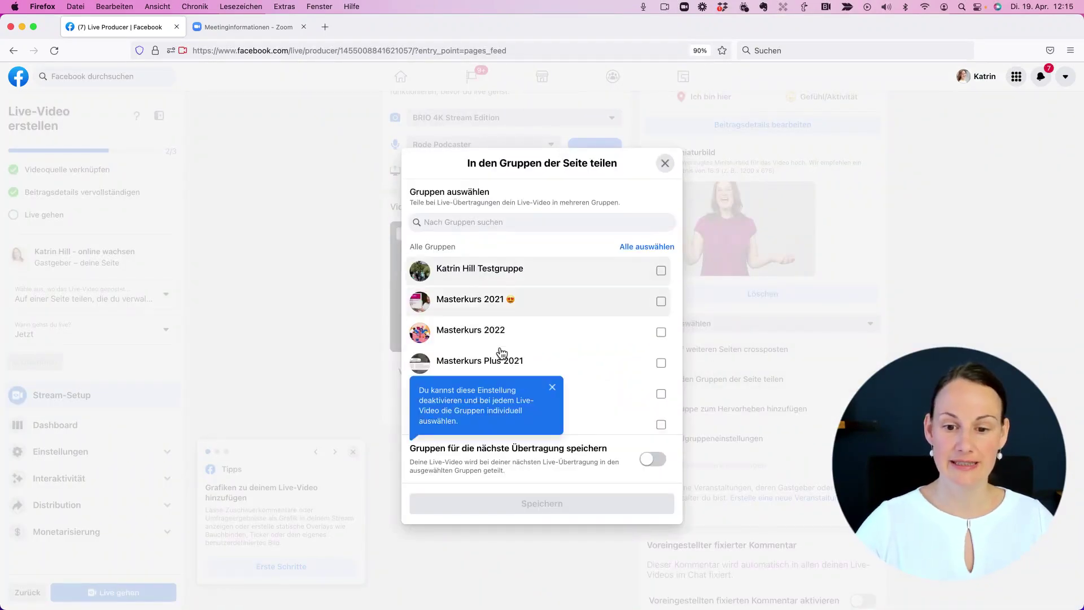
pyautogui.click(552, 387)
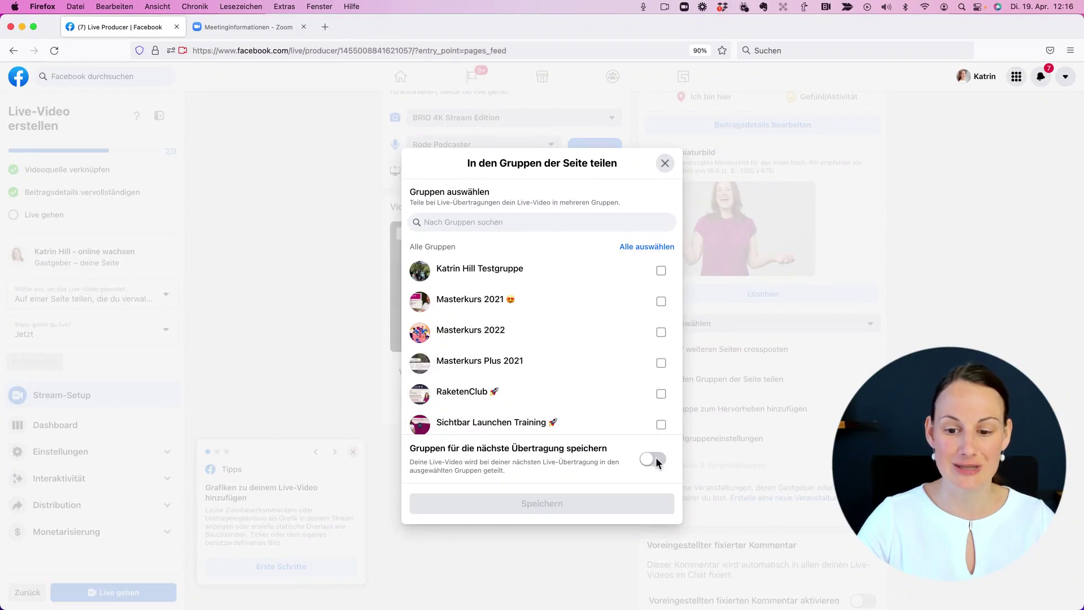
pyautogui.click(665, 164)
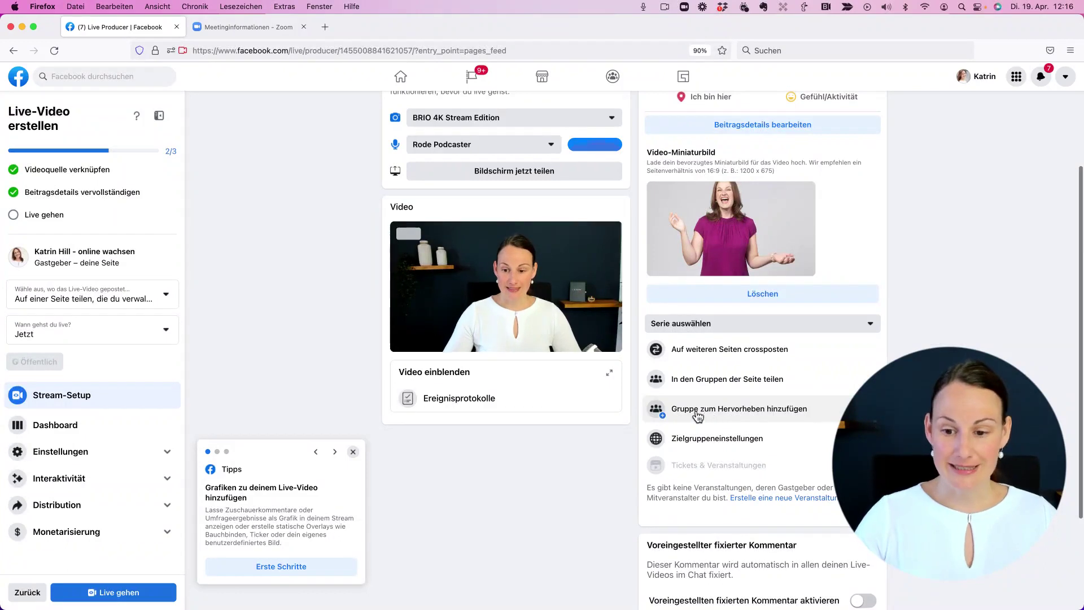
pyautogui.click(804, 411)
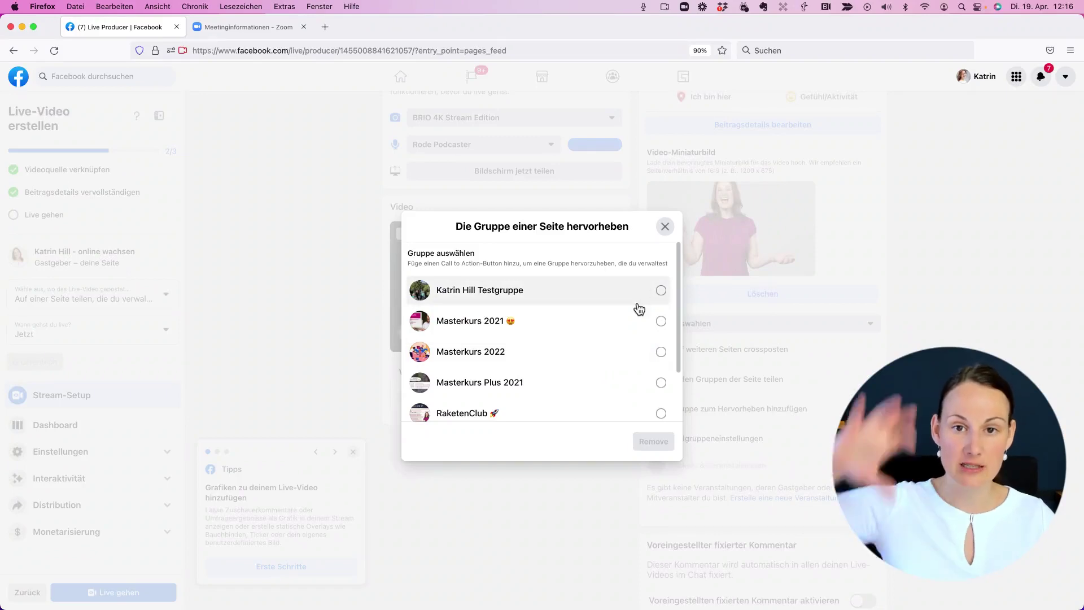
pyautogui.click(665, 226)
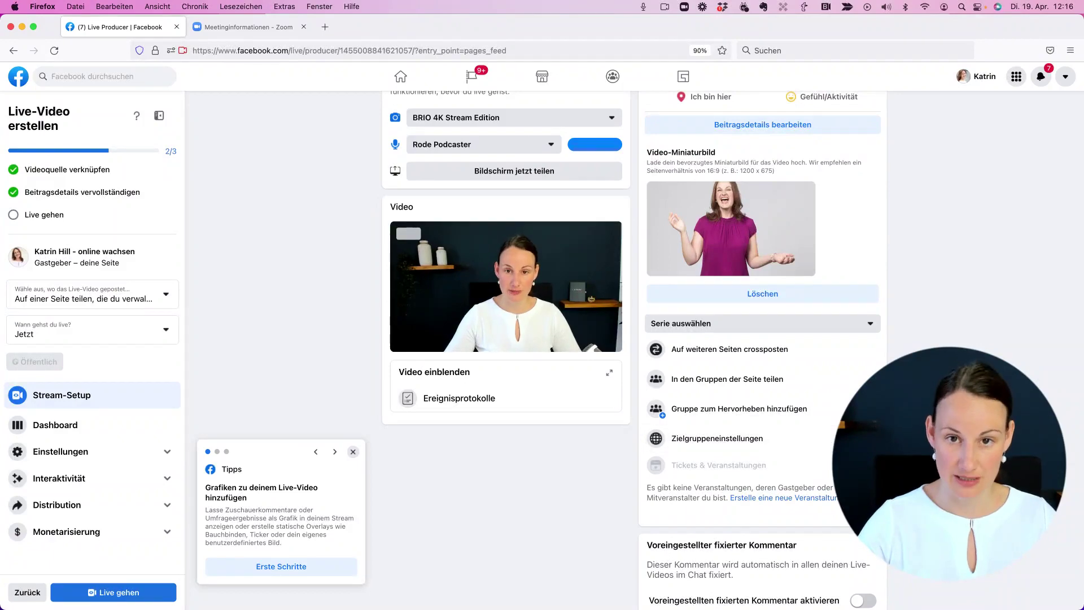
# - Examine the custom text of the preset pinned comment and close its editor without saving
pyautogui.scroll(-5, 844, 415)
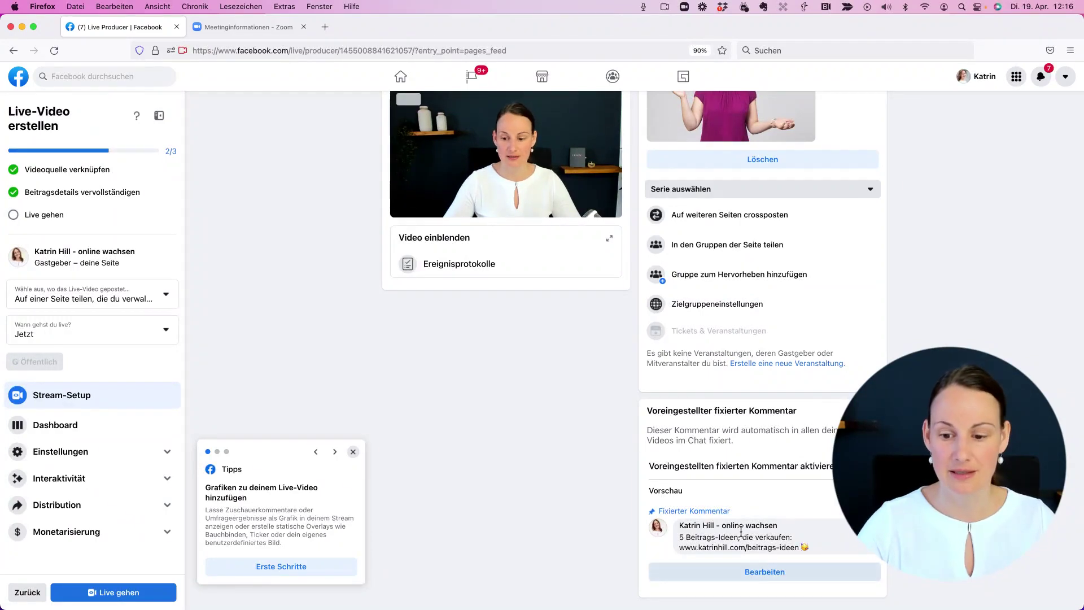
pyautogui.click(774, 572)
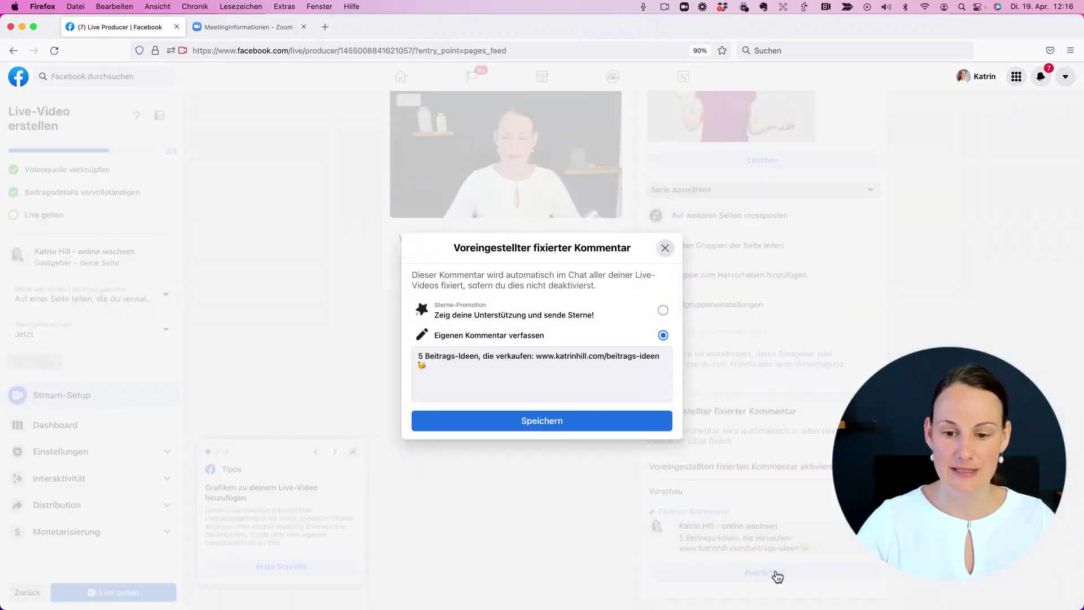
pyautogui.click(440, 369)
pyautogui.tripleClick(440, 368)
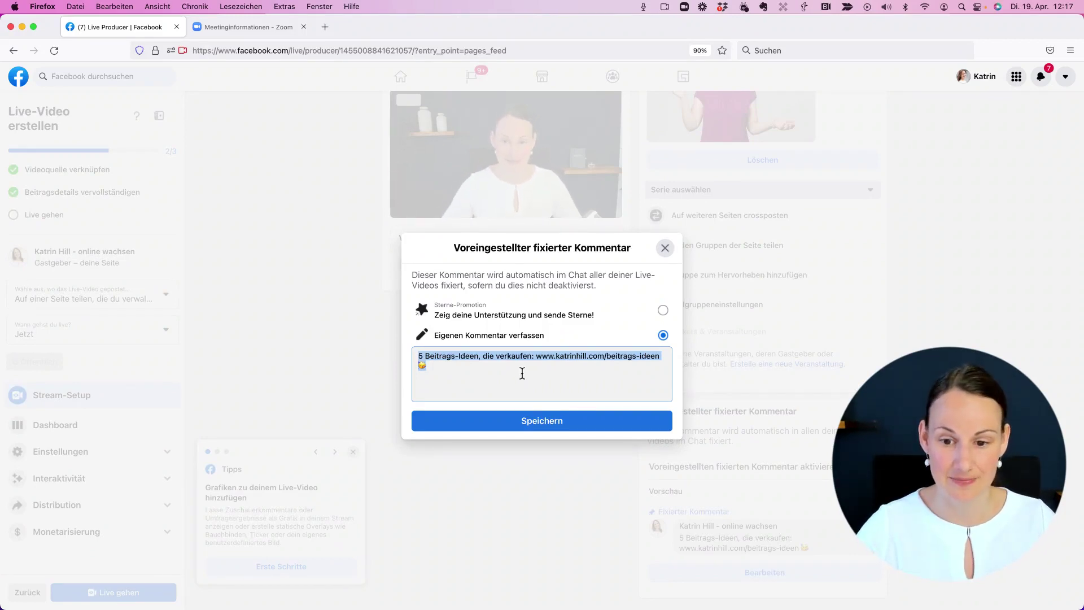
pyautogui.click(666, 247)
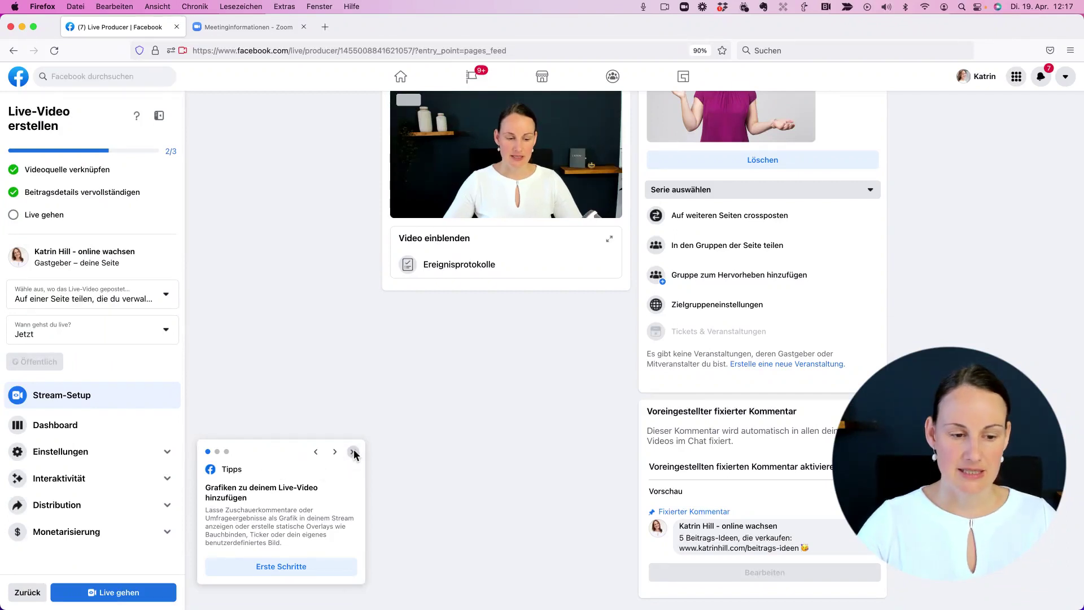
# - Open the live video's dashboard and look through its insights, goals and comment moderation modules
pyautogui.click(59, 425)
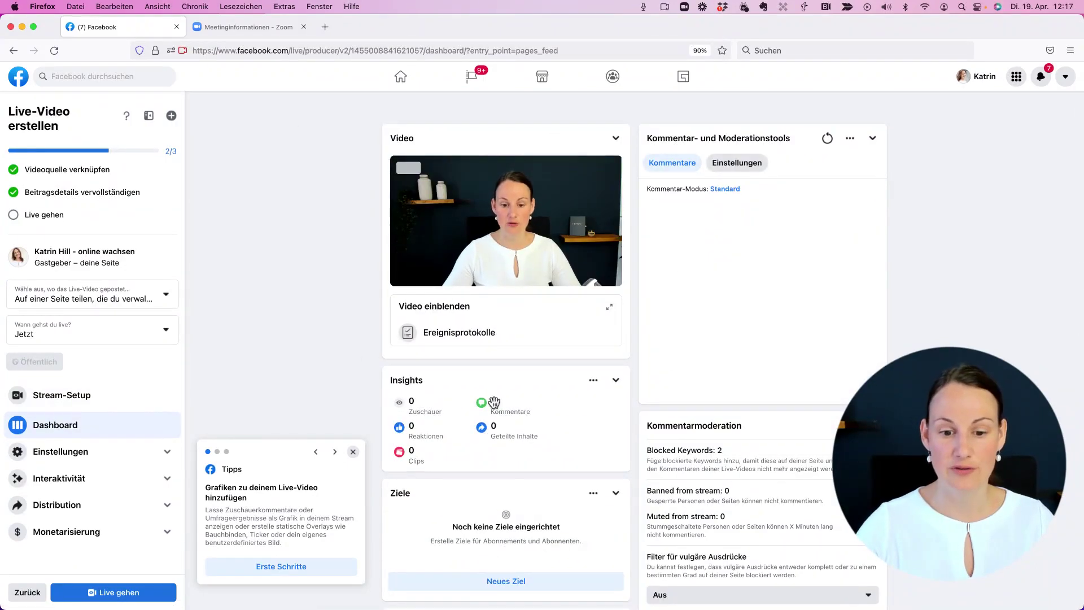
pyautogui.scroll(-5, 347, 337)
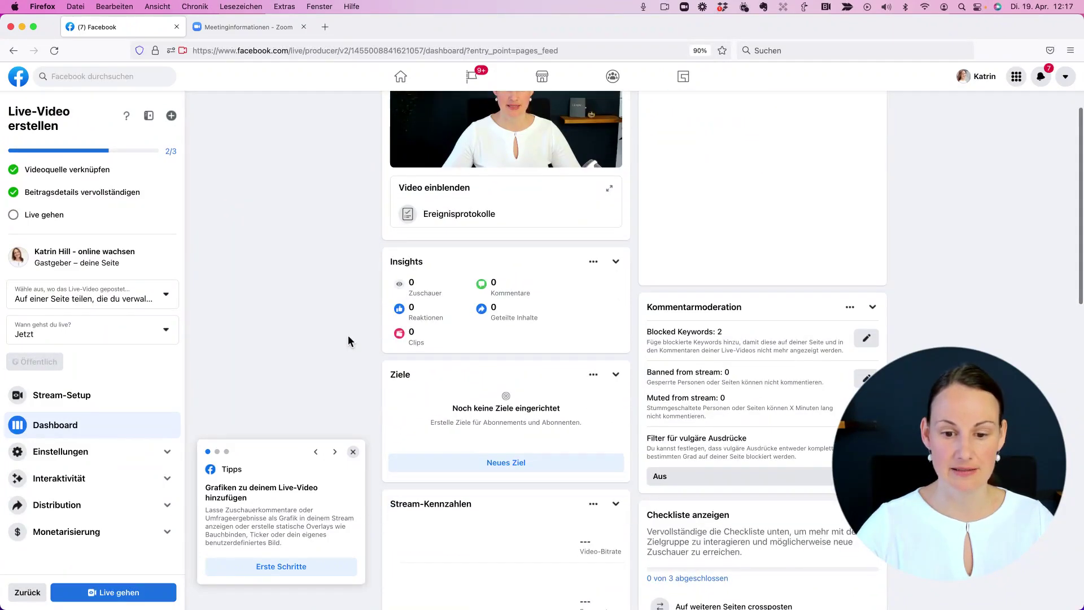
pyautogui.scroll(-3, 348, 339)
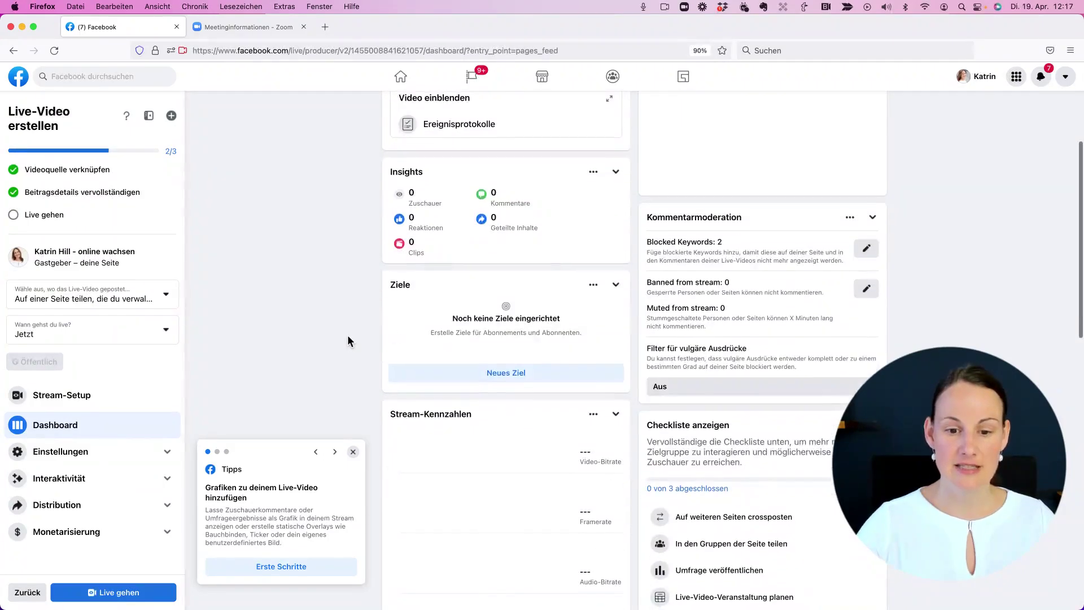
# - Examine the form for a new goal with Neue Follower as the goal type, and close it without publishing
pyautogui.click(506, 370)
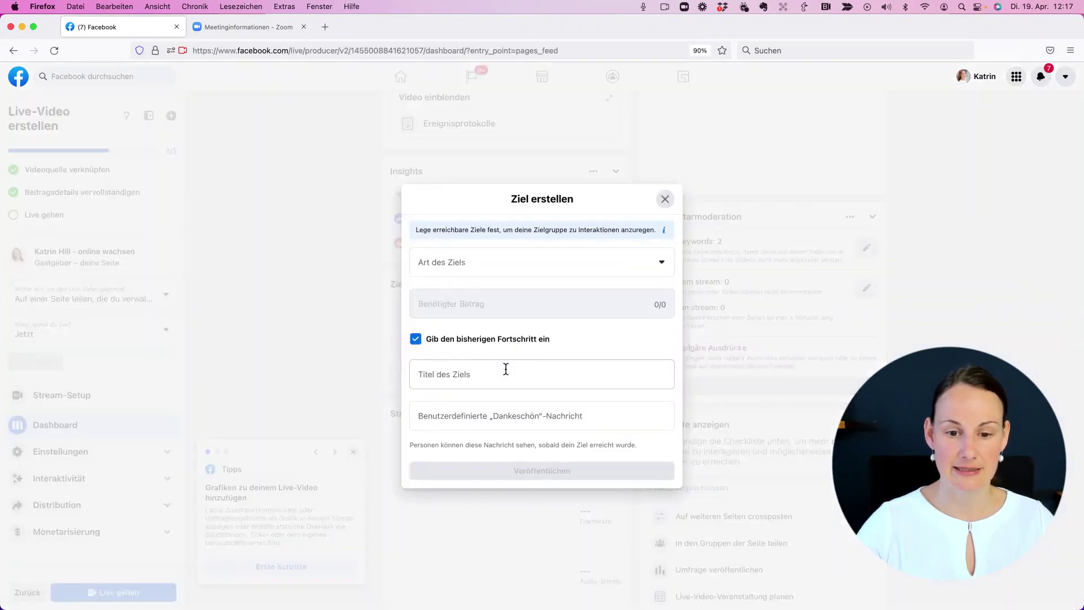
pyautogui.click(440, 274)
pyautogui.click(462, 290)
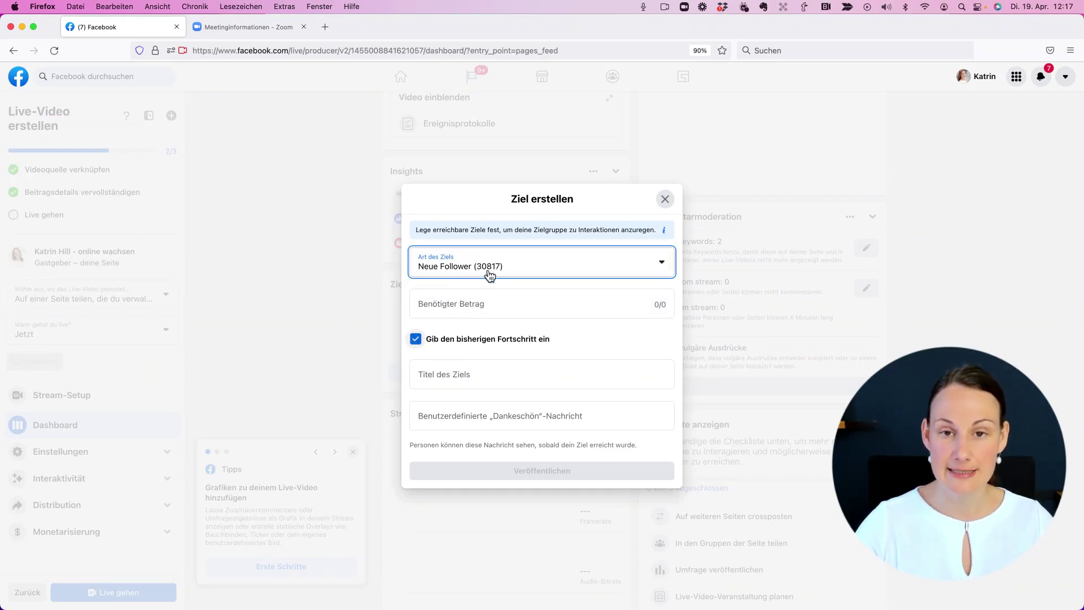
pyautogui.click(495, 305)
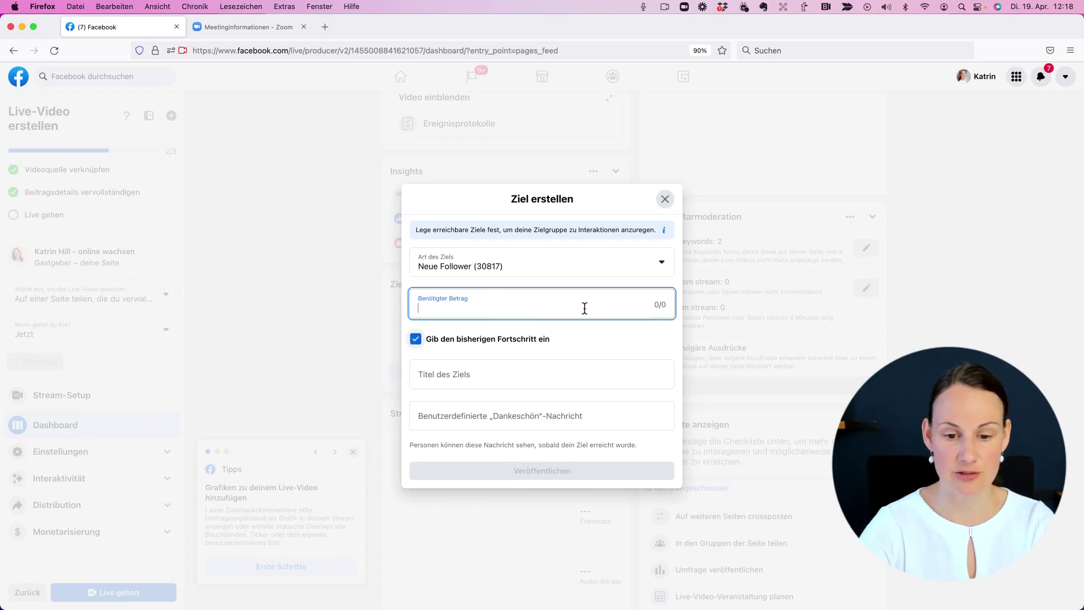
pyautogui.click(480, 424)
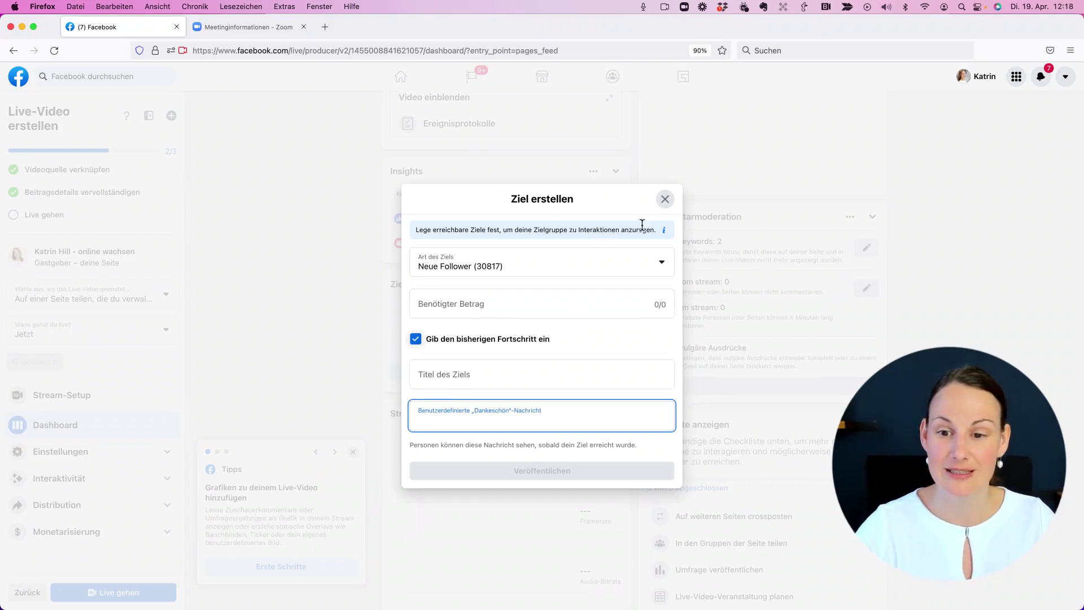
pyautogui.click(664, 231)
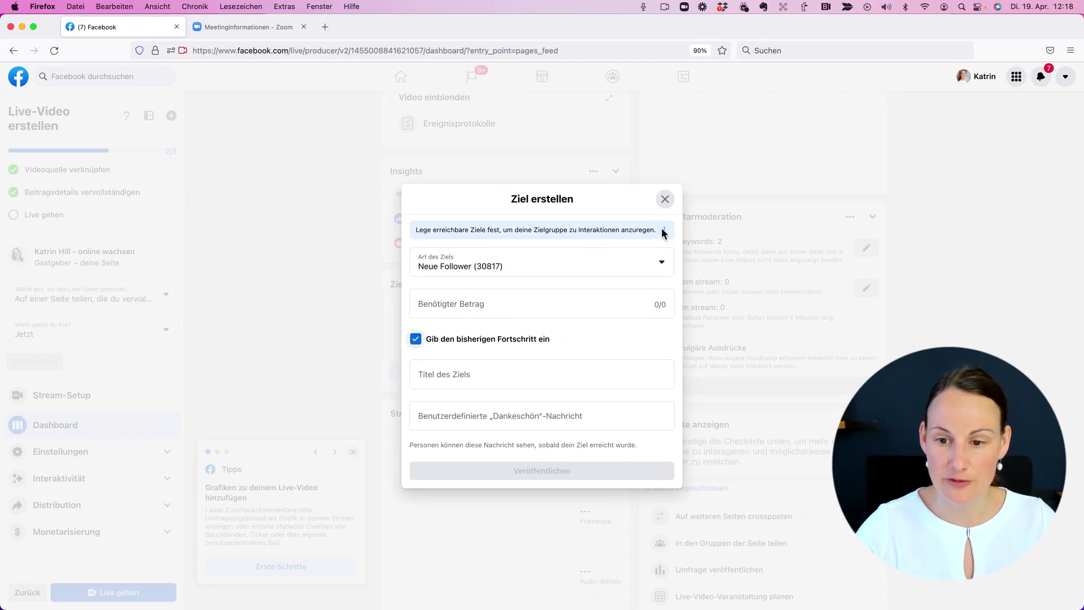
pyautogui.moveTo(452, 231); pyautogui.dragTo(659, 229)
pyautogui.click(453, 232)
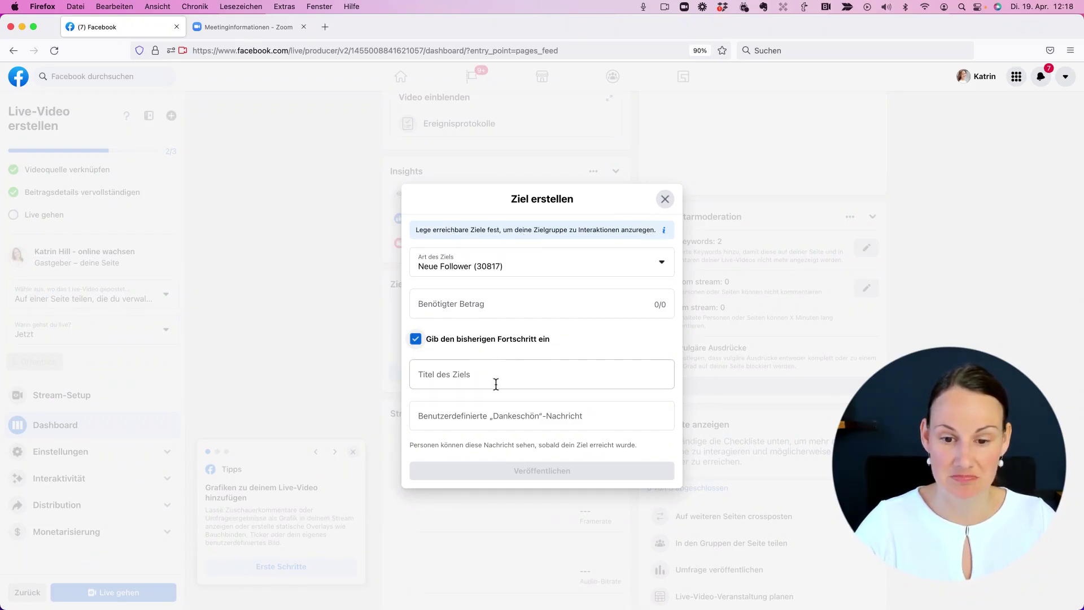
pyautogui.click(478, 378)
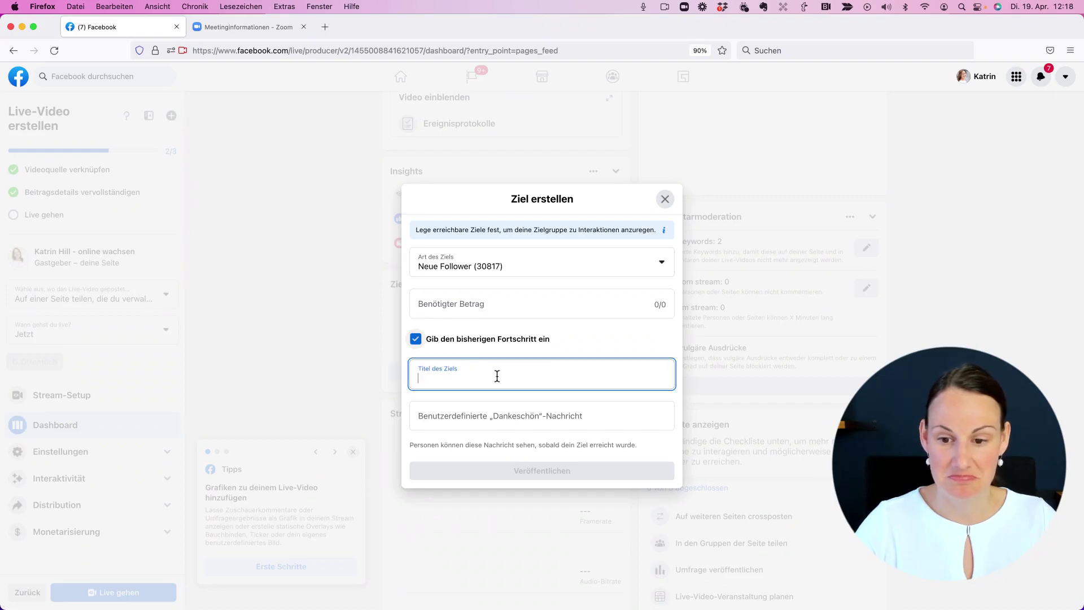
pyautogui.click(666, 201)
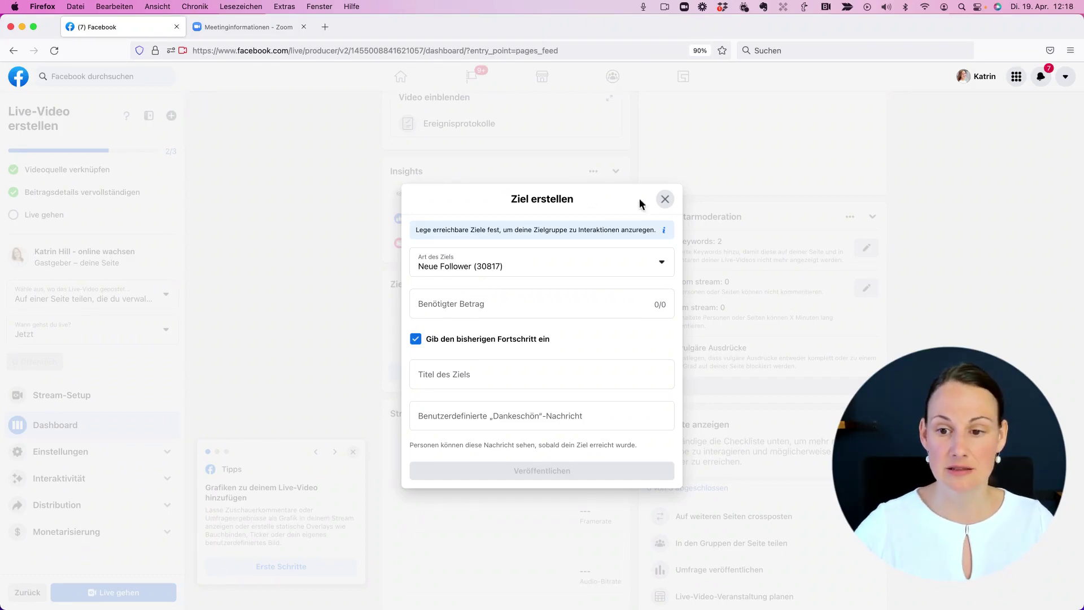
pyautogui.click(665, 199)
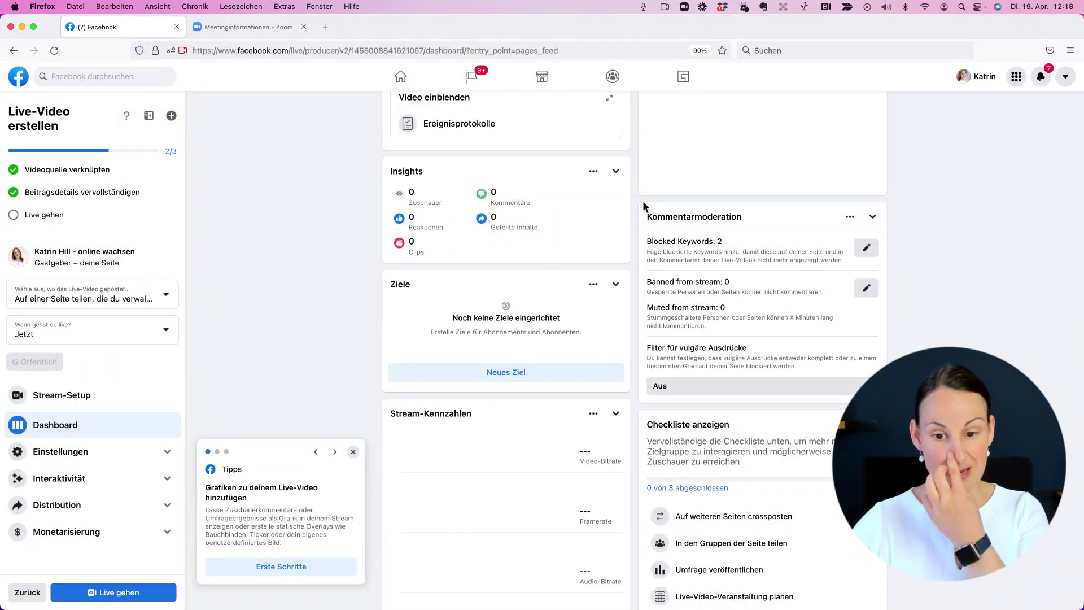
# - Check the options of the Ziele module and look over the stream metrics on the dashboard
pyautogui.click(594, 286)
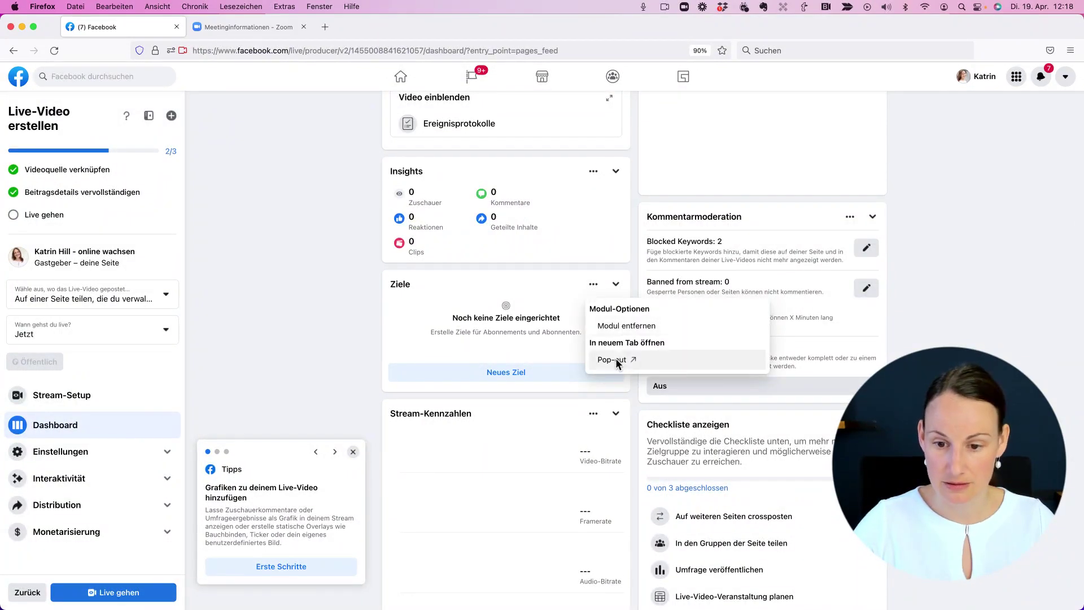
pyautogui.click(616, 284)
pyautogui.click(616, 284)
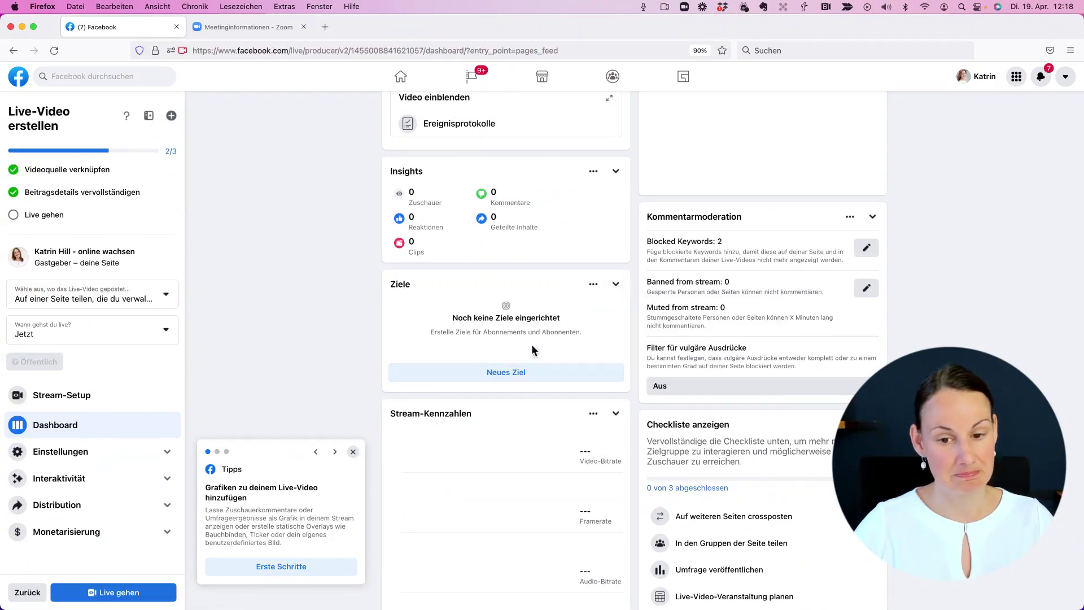
pyautogui.scroll(-5, 481, 332)
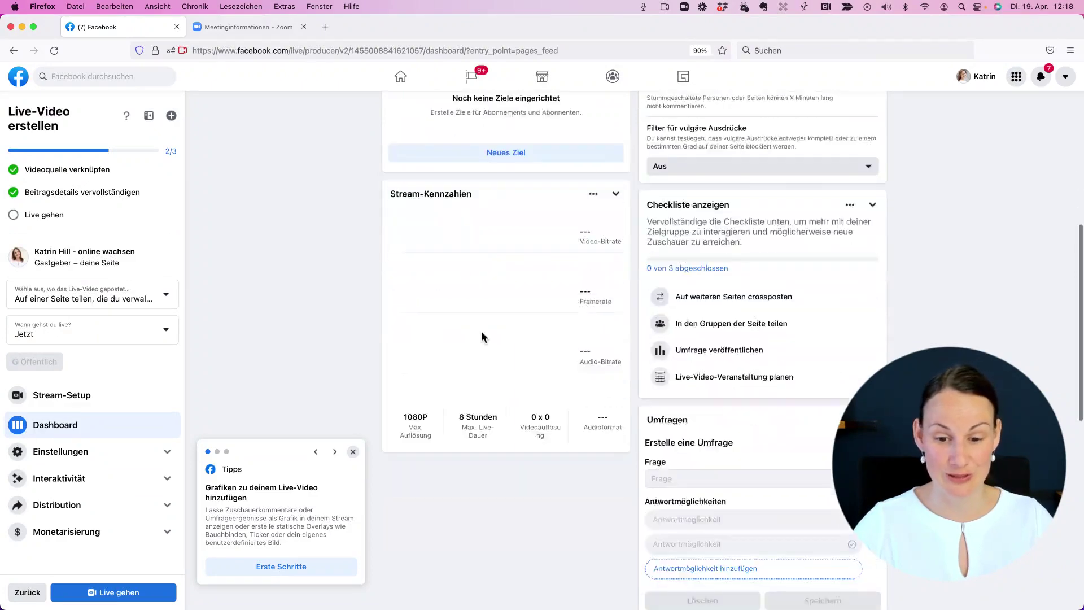
pyautogui.scroll(4, 483, 330)
pyautogui.scroll(5, 483, 330)
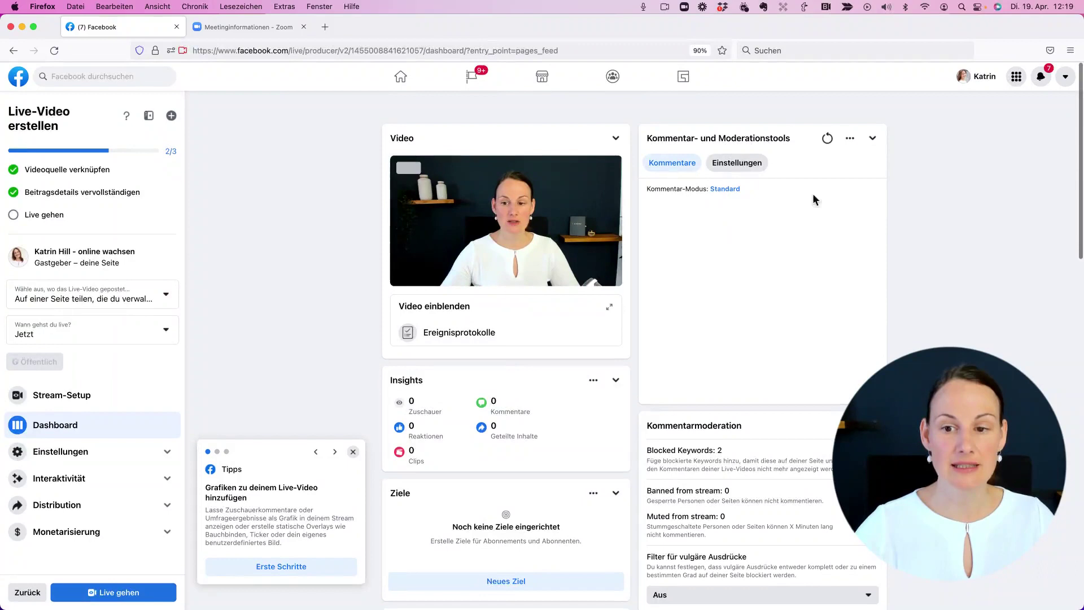
# - Review the comment mode settings and the comment moderation options for the live video
pyautogui.click(735, 163)
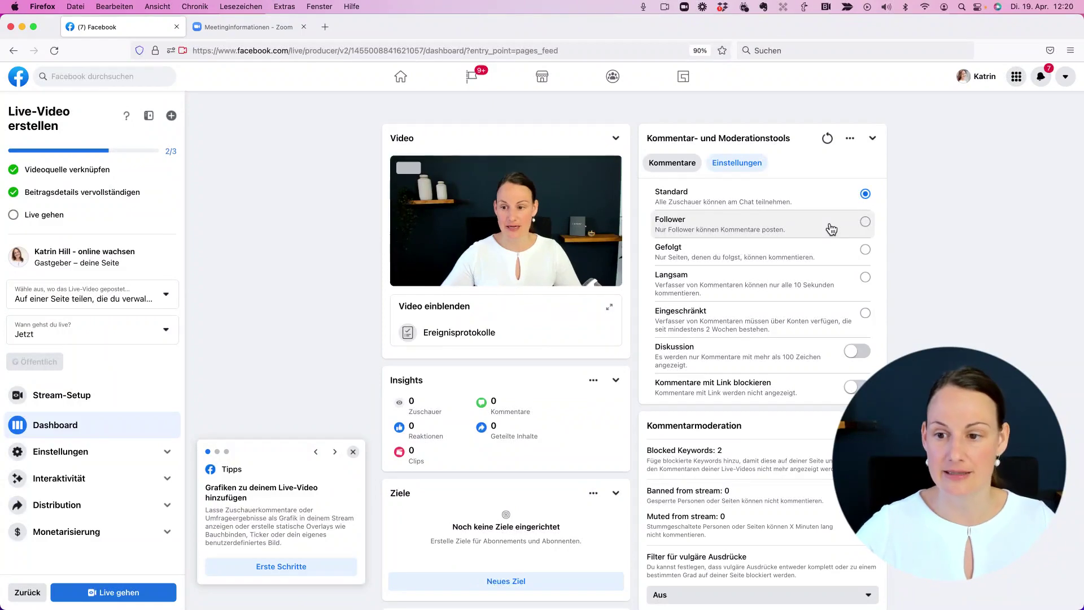
pyautogui.scroll(-3, 909, 193)
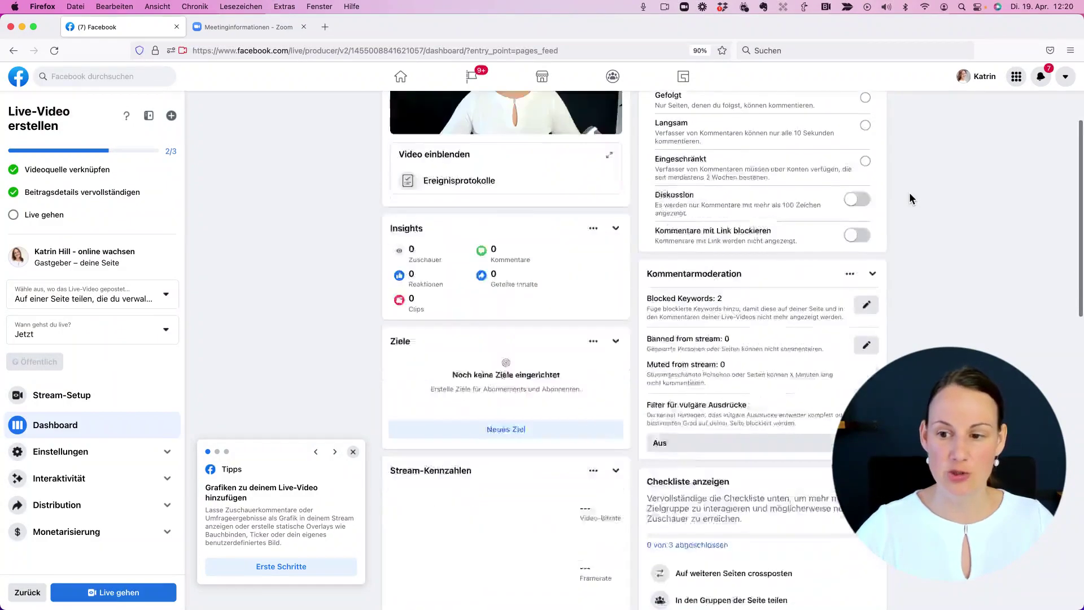
pyautogui.scroll(-1, 909, 198)
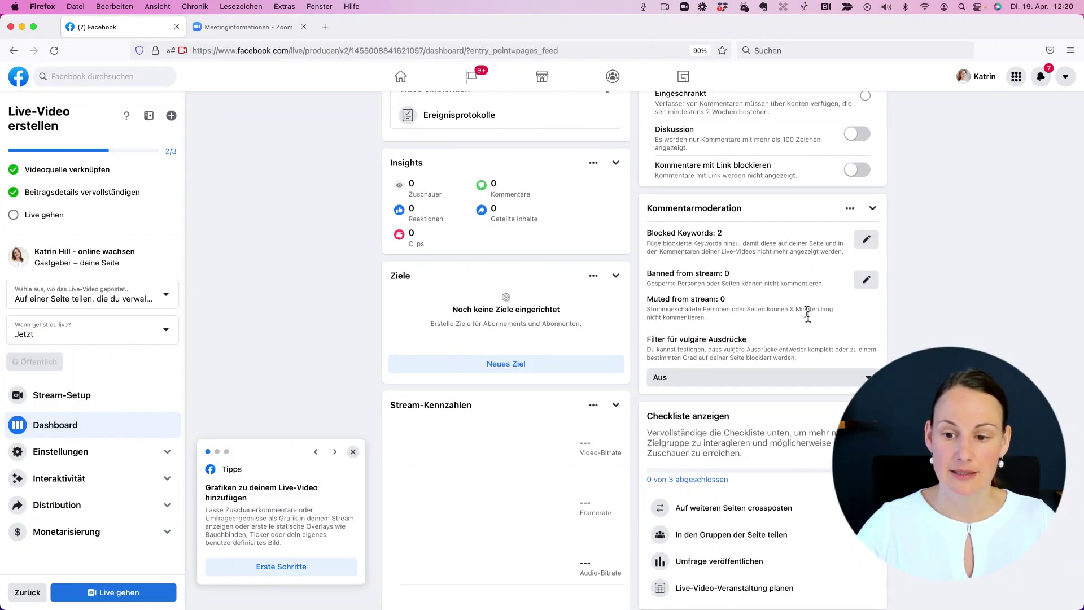
# - Look through the Checkliste anzeigen module, view the form for planning a live video event, and return to the dashboard
pyautogui.scroll(-3, 808, 311)
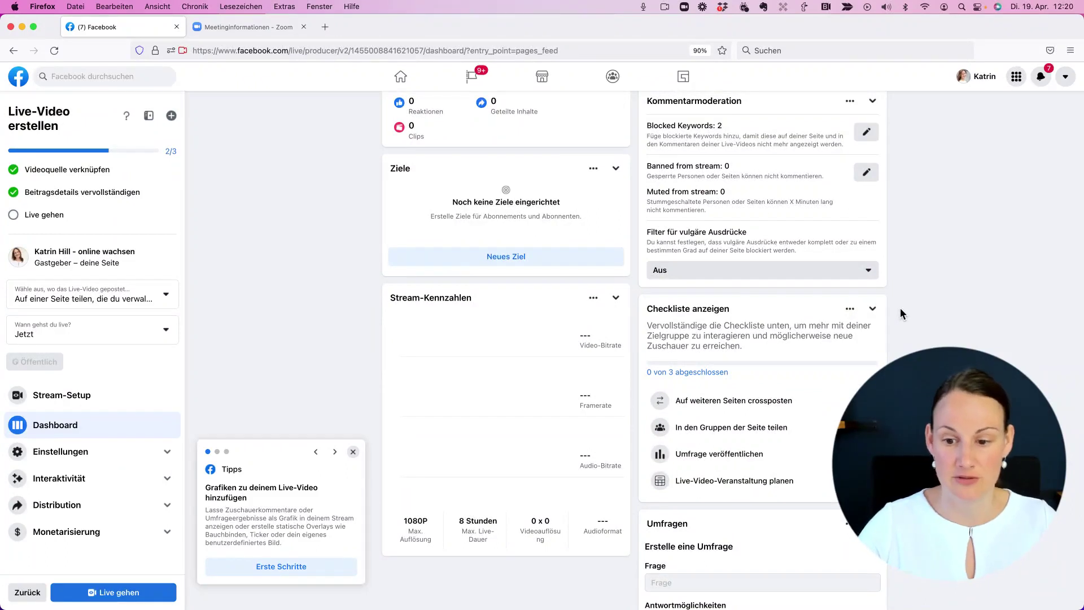
pyautogui.scroll(-2, 901, 307)
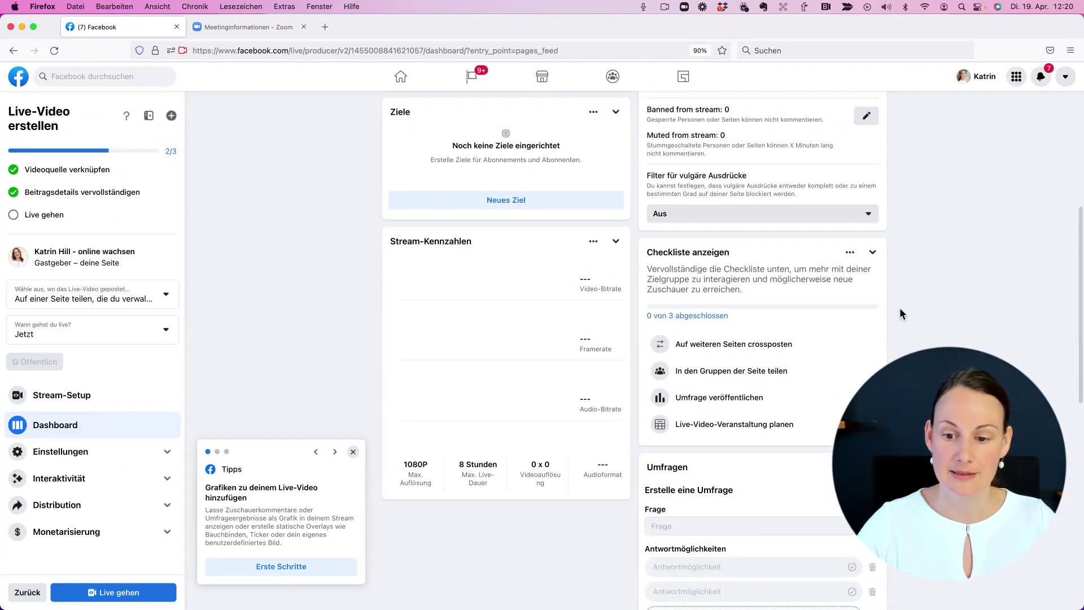
pyautogui.scroll(-4, 899, 307)
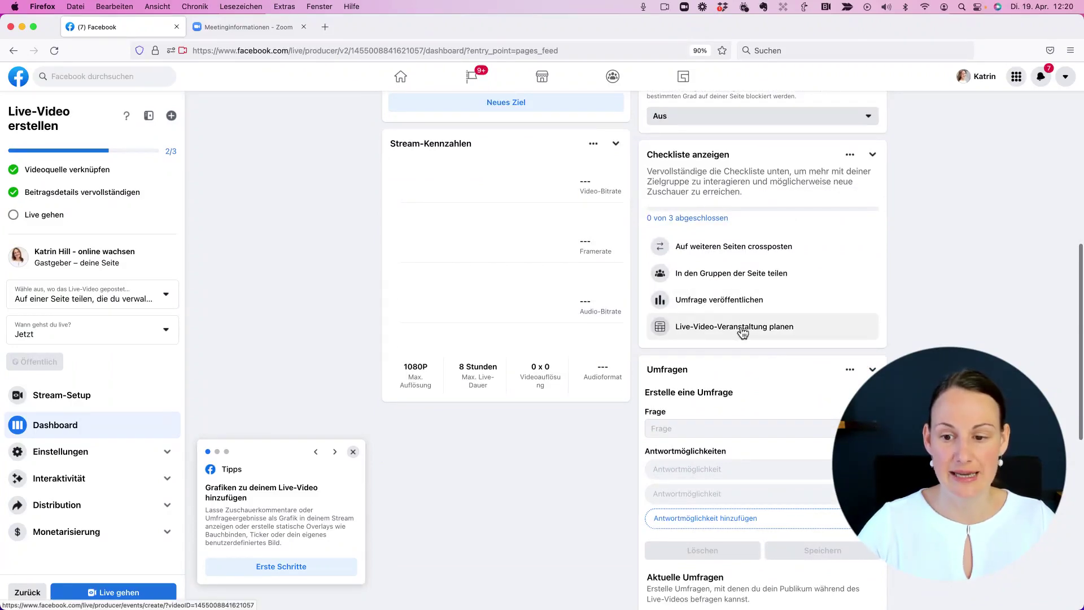
pyautogui.click(802, 327)
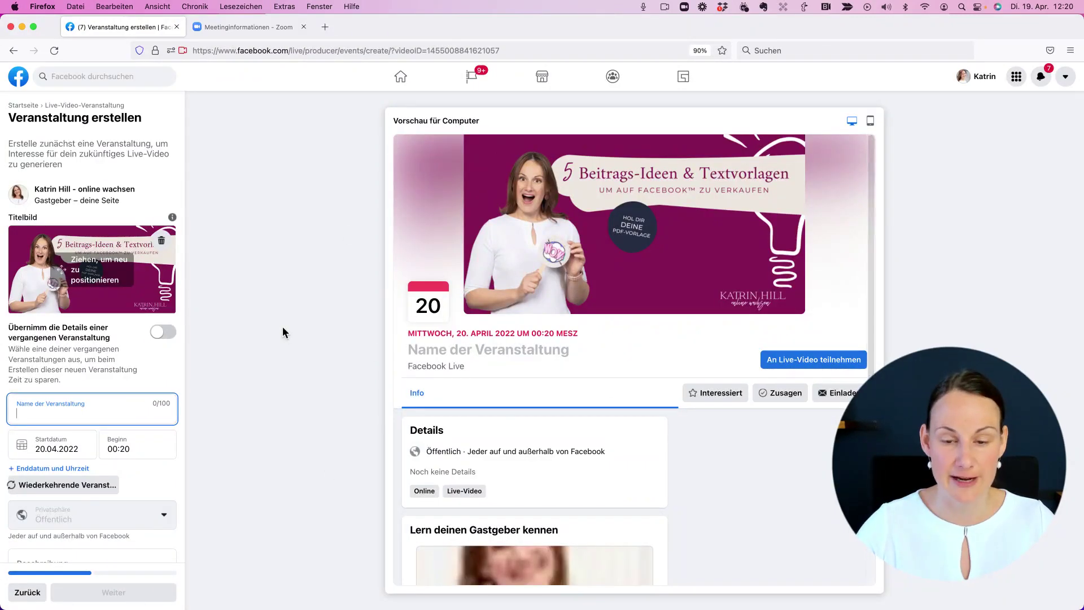
pyautogui.click(13, 50)
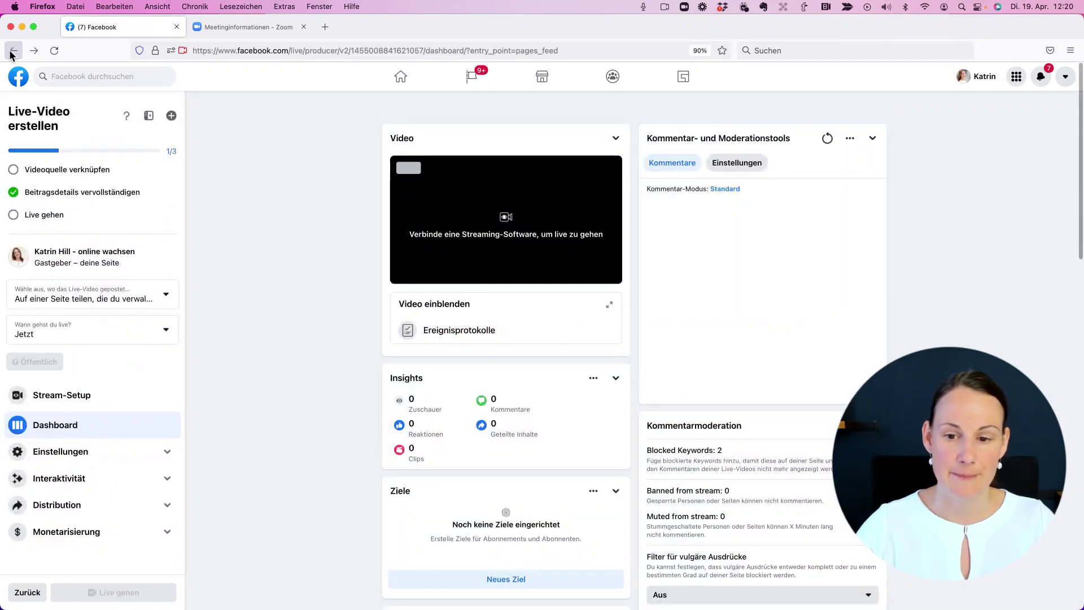
# - Examine the Graphics, Umfragen, Beitragsdetails and Hinweise modules of the dashboard
pyautogui.scroll(-5, 822, 325)
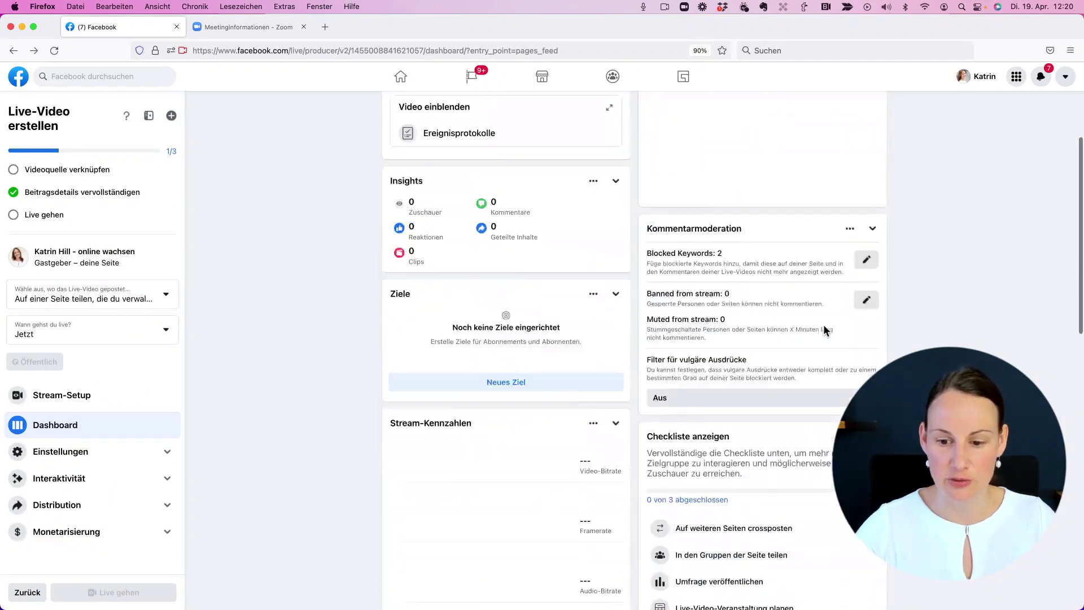
pyautogui.scroll(-5, 824, 325)
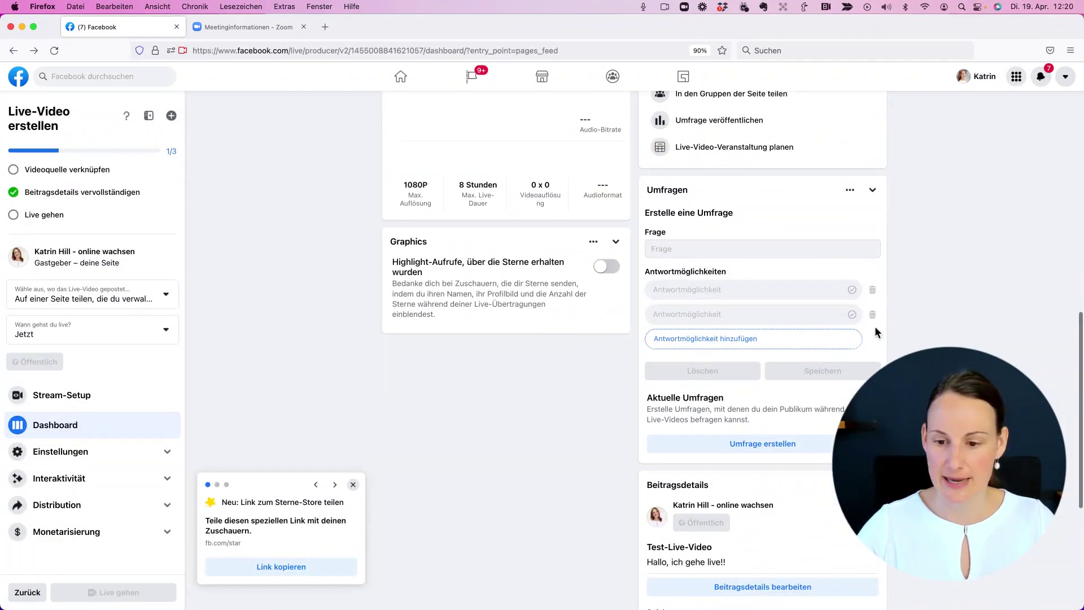
pyautogui.scroll(-1, 902, 339)
pyautogui.scroll(-1, 901, 339)
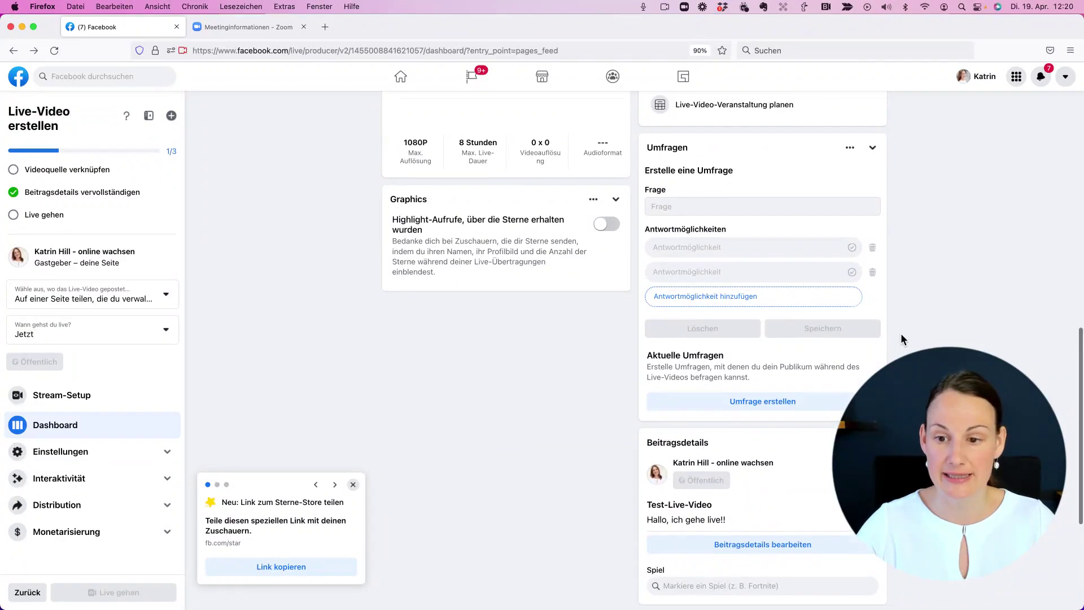
pyautogui.scroll(-1, 902, 334)
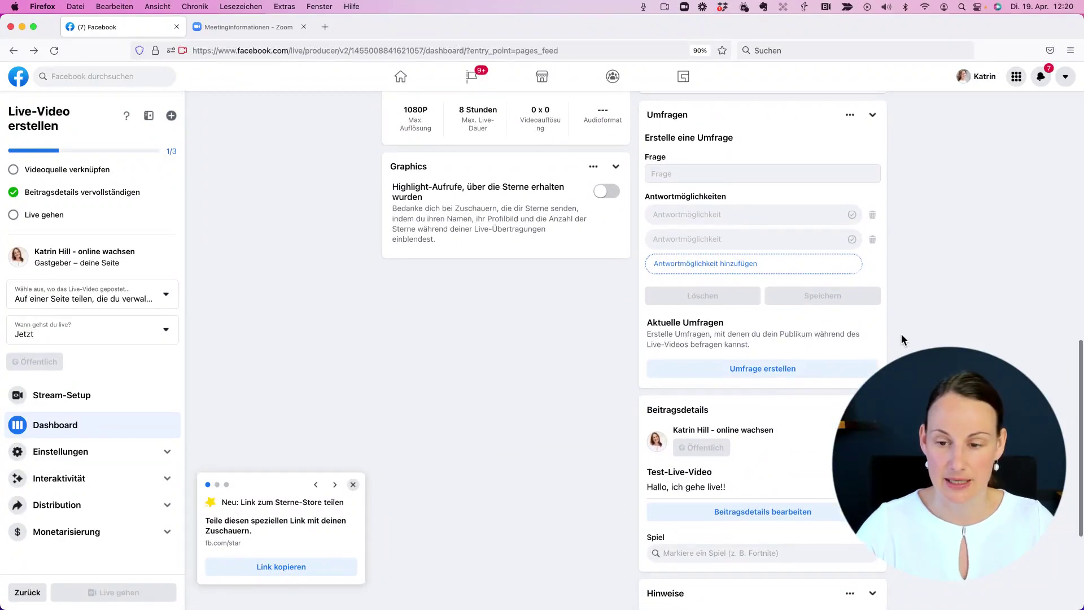
pyautogui.scroll(1, 903, 331)
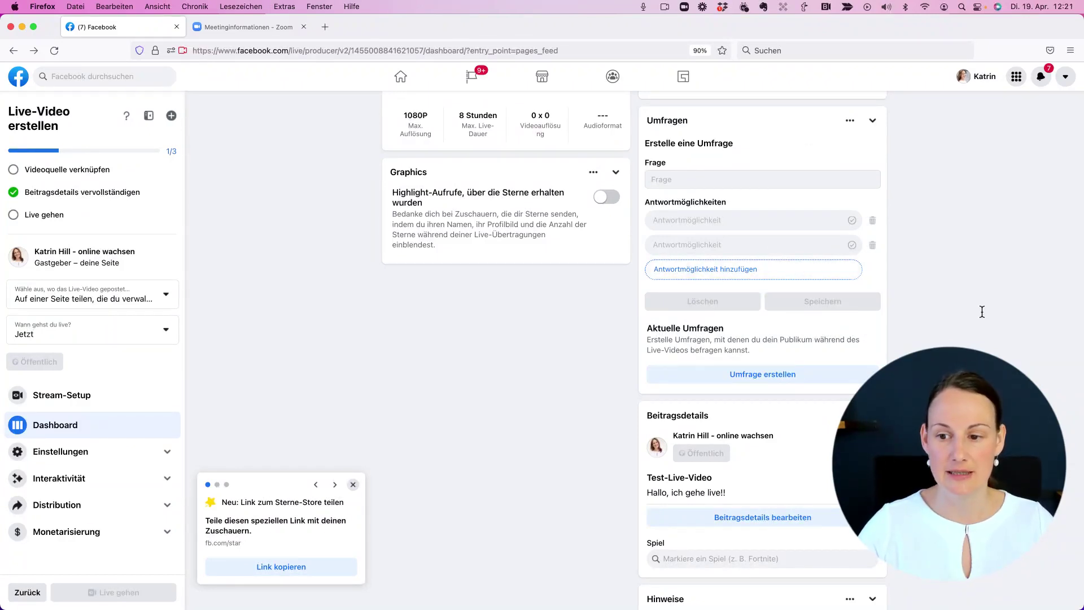
pyautogui.scroll(-5, 983, 314)
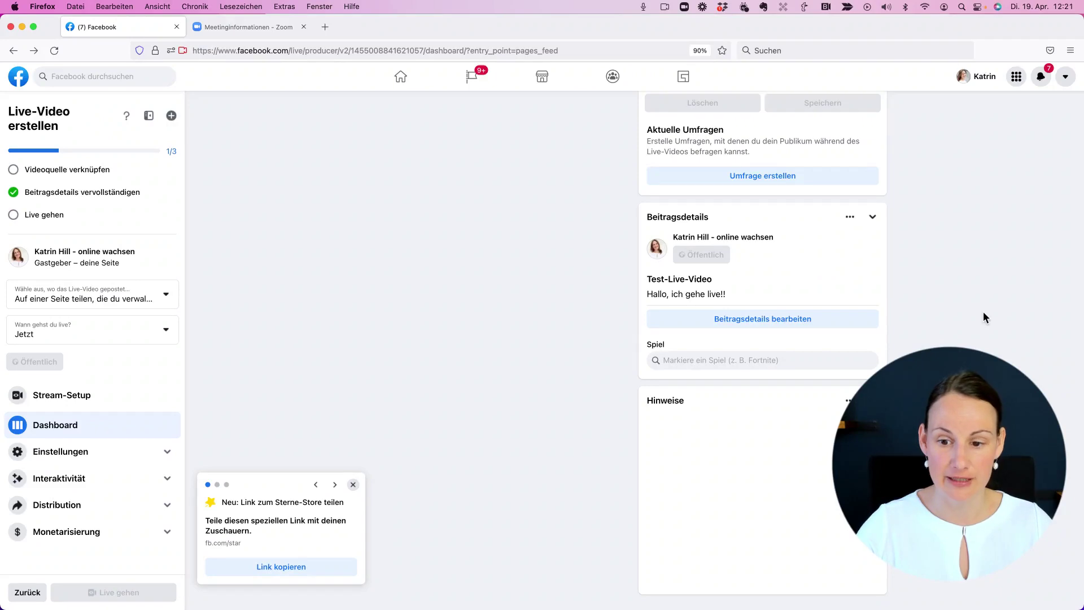
pyautogui.scroll(2, 938, 344)
pyautogui.scroll(4, 938, 346)
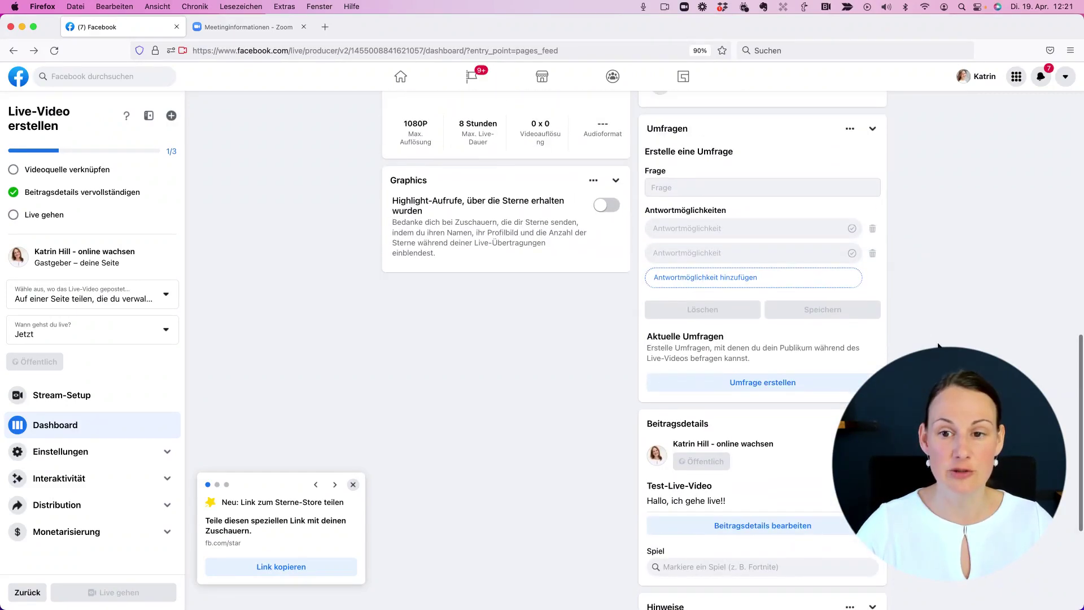
pyautogui.scroll(-1, 938, 345)
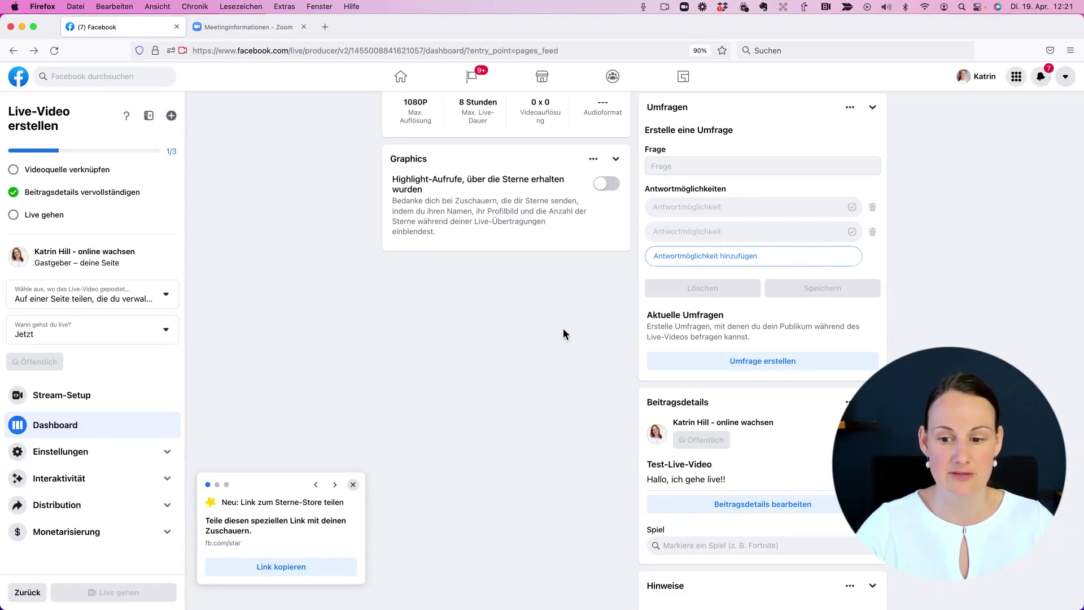
pyautogui.scroll(-3, 818, 328)
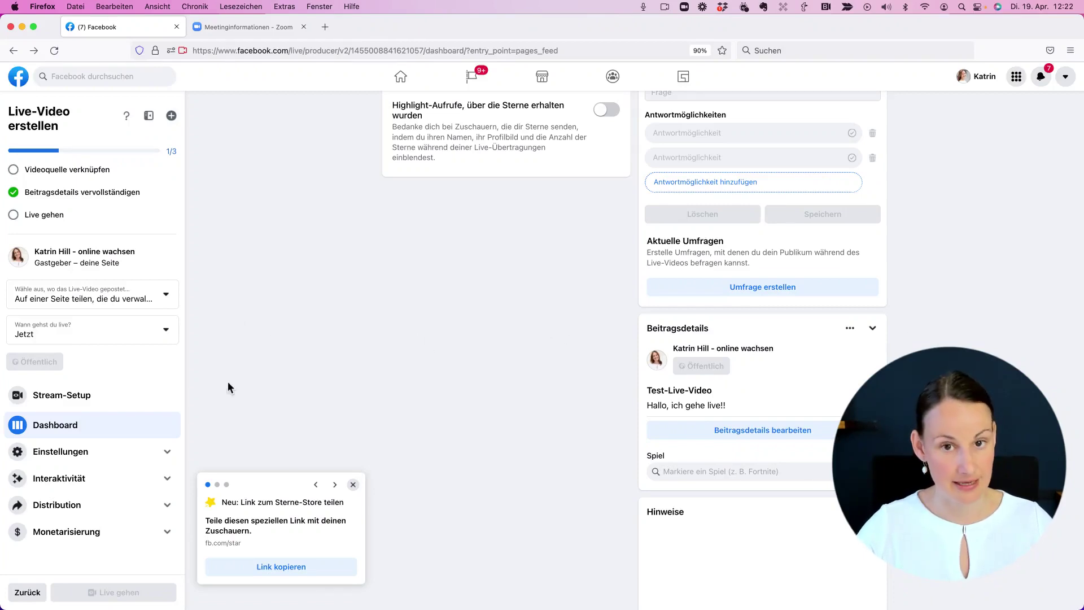
# - Review the live video's Stream, Zuschauer and Kommentare settings one after another
pyautogui.click(95, 455)
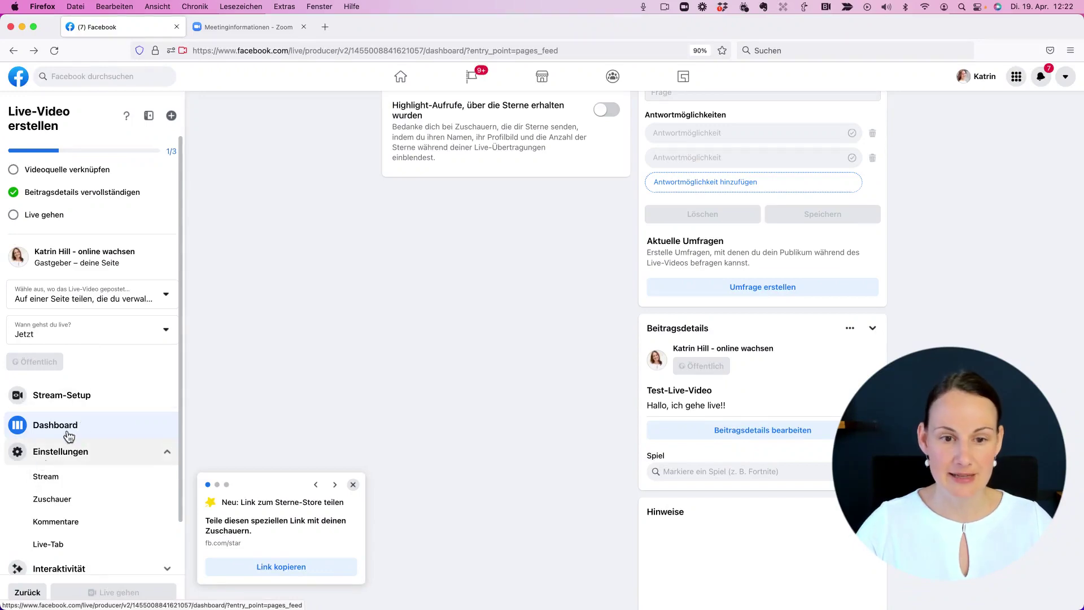
pyautogui.click(48, 450)
pyautogui.click(50, 452)
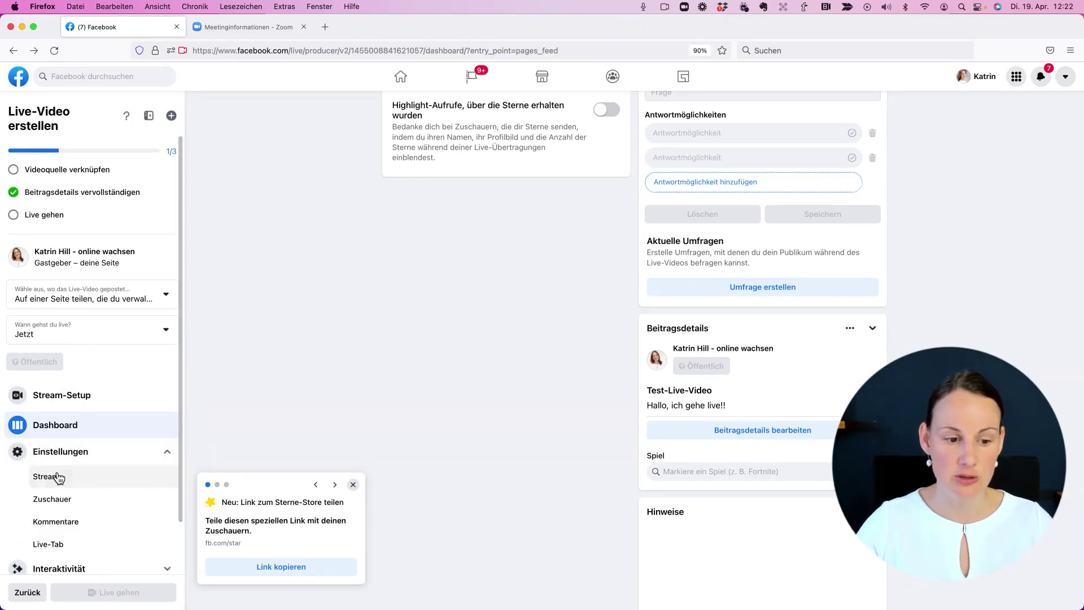
pyautogui.click(62, 477)
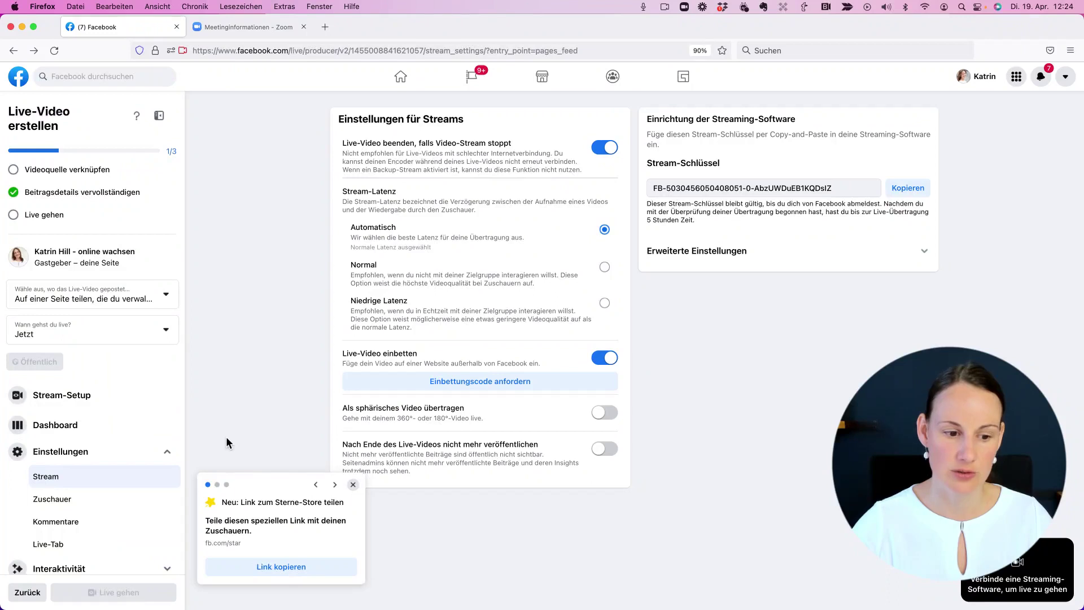
pyautogui.click(68, 500)
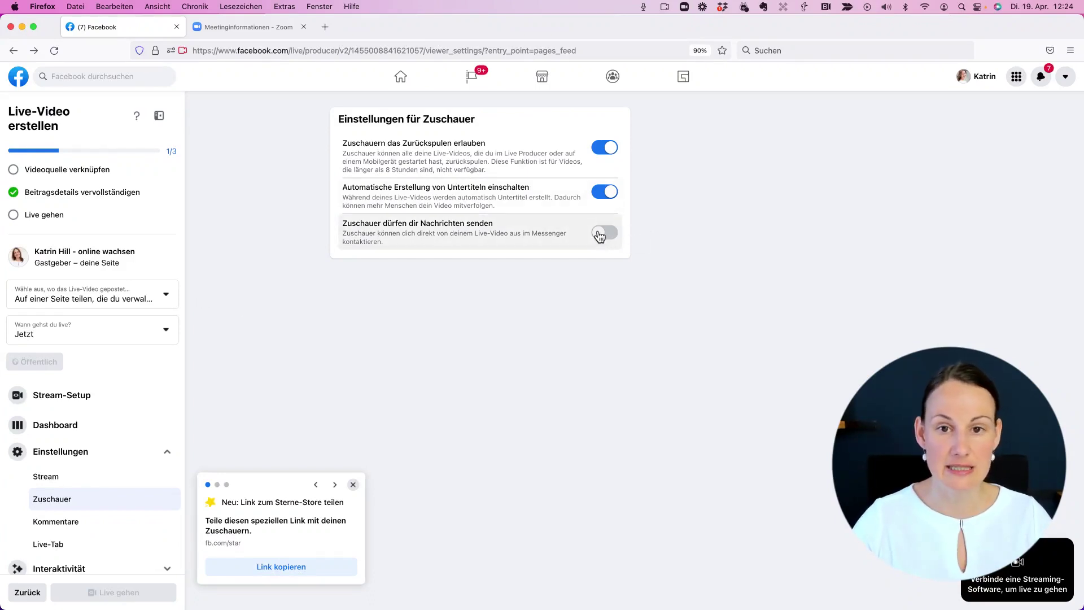
pyautogui.click(62, 525)
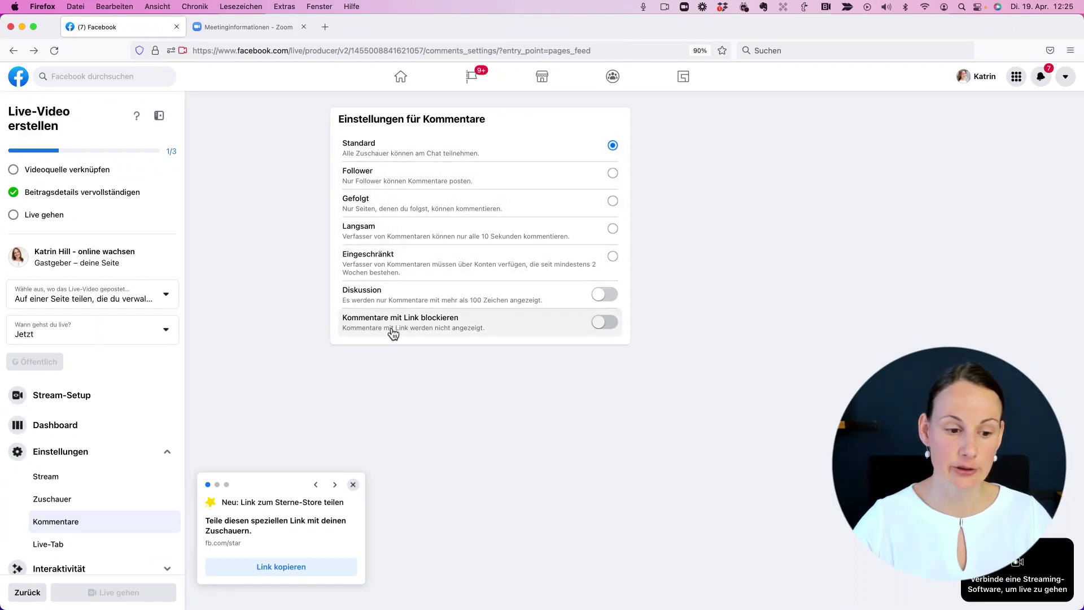
# - Open the Live-Tab settings, copy the page's live tab link and highlight the link's ending
pyautogui.click(51, 544)
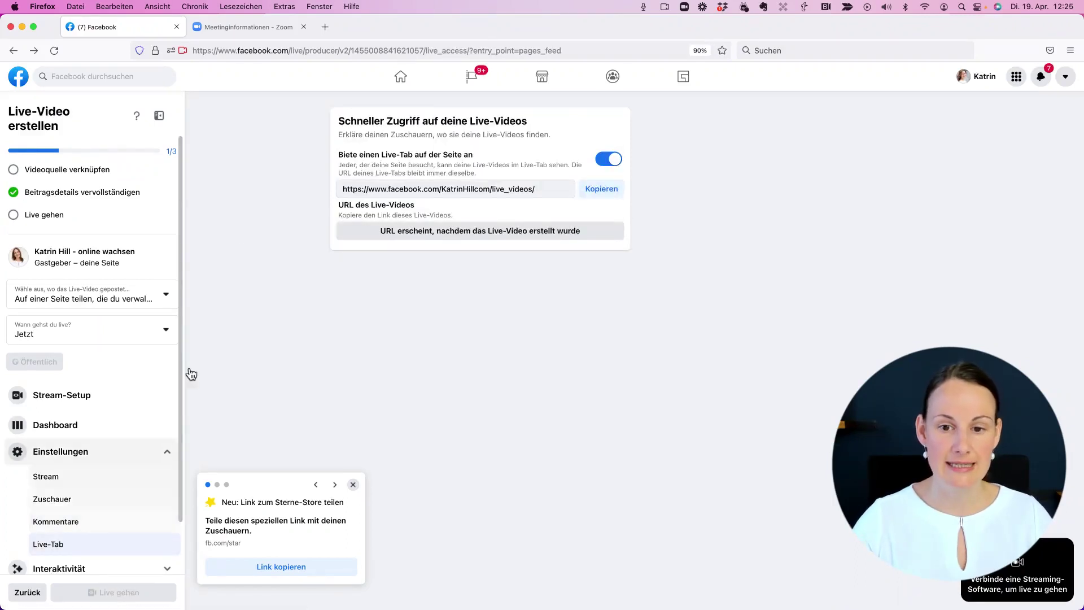
pyautogui.click(599, 192)
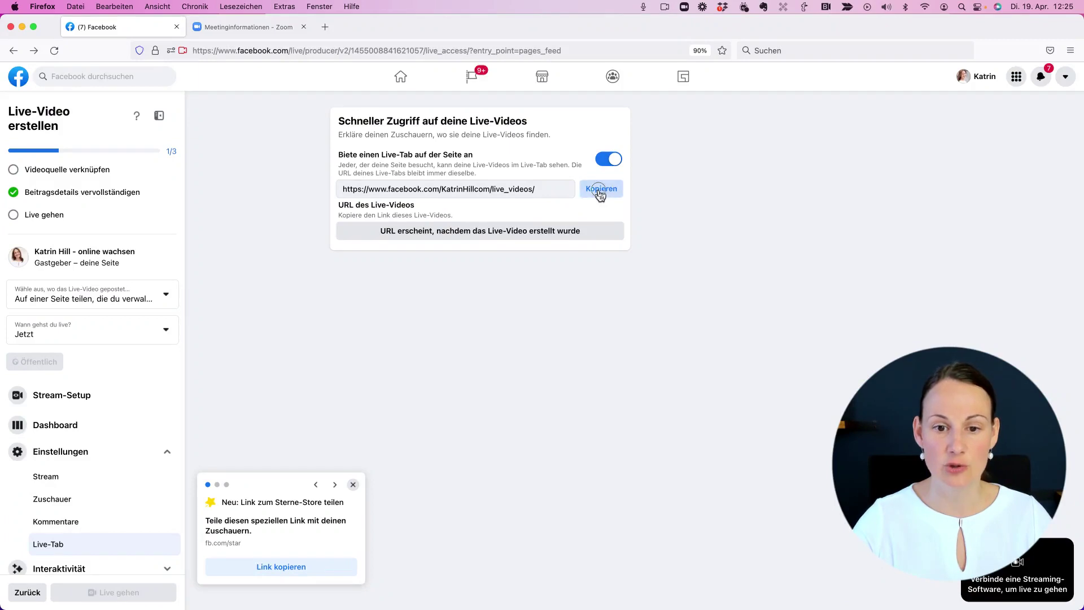
pyautogui.moveTo(536, 189); pyautogui.dragTo(503, 192)
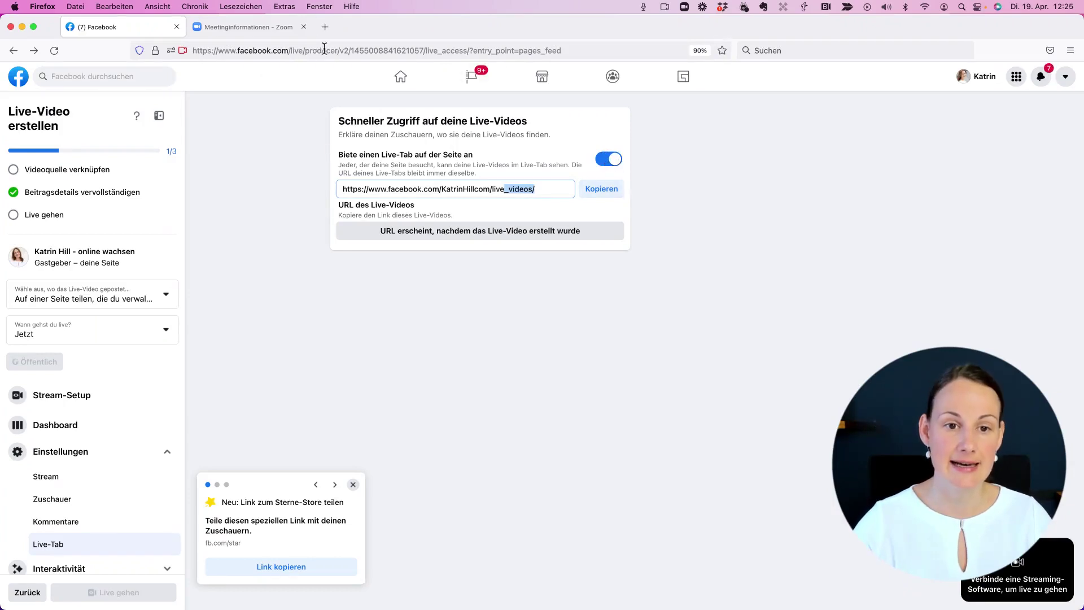
# - Open the Facebook page in a new browser tab from the link's base address and show its additional sections
pyautogui.moveTo(490, 191); pyautogui.dragTo(306, 189)
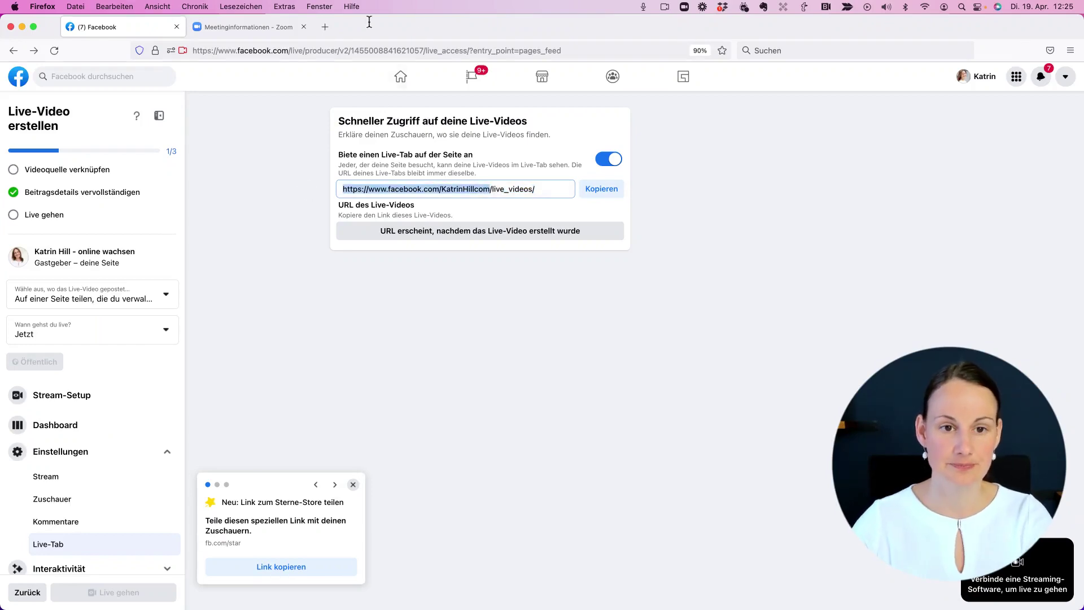
pyautogui.moveTo(370, 21); pyautogui.dragTo(330, 25)
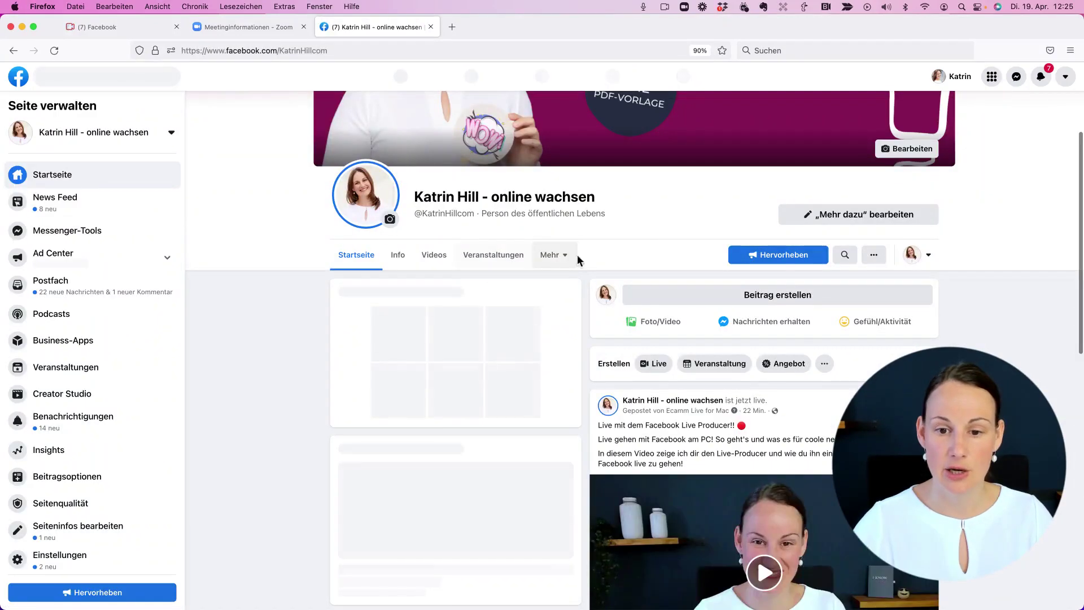
pyautogui.click(552, 254)
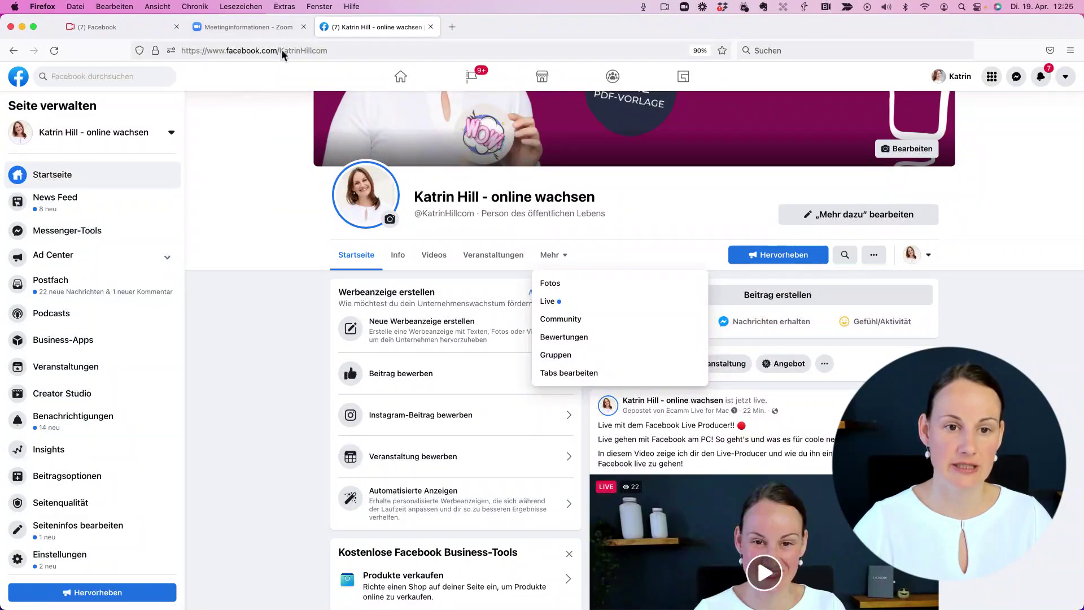
# - Load the page's live video section by adding /live_videos/ to the page address
pyautogui.click(334, 50)
pyautogui.click(355, 53)
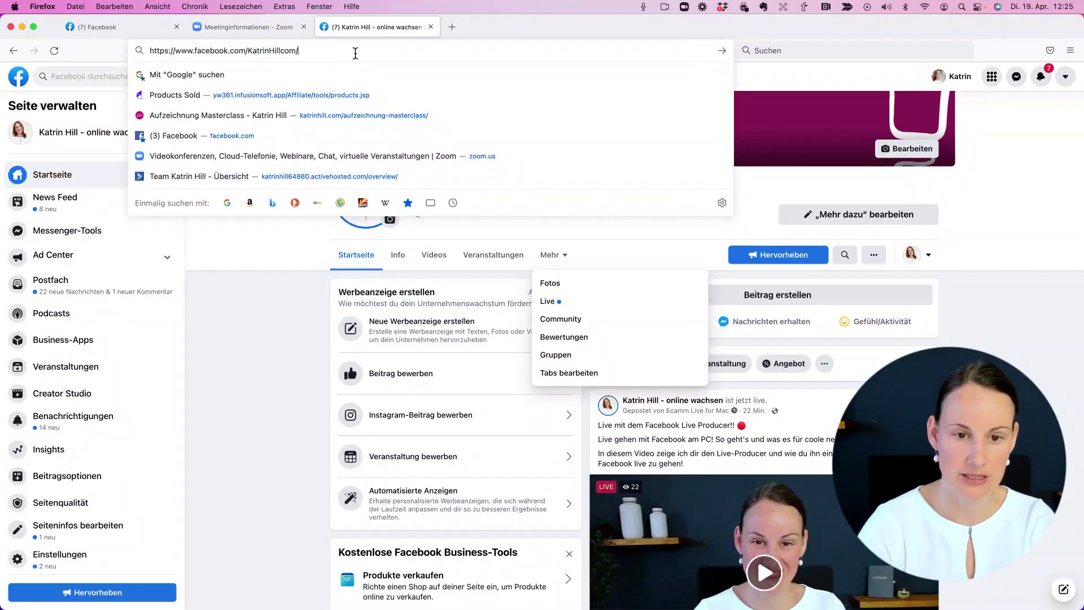
pyautogui.write('/live_videos/')
pyautogui.press('Return')
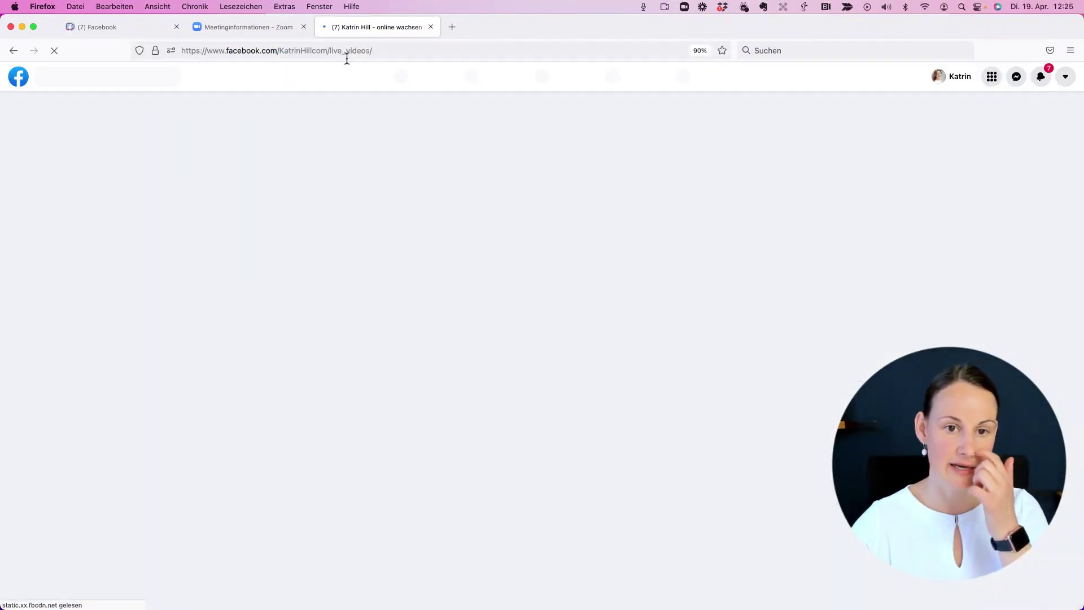
# - Shorten the ending of the page address to /live, load it, and close that browser tab
pyautogui.moveTo(339, 50); pyautogui.dragTo(405, 50)
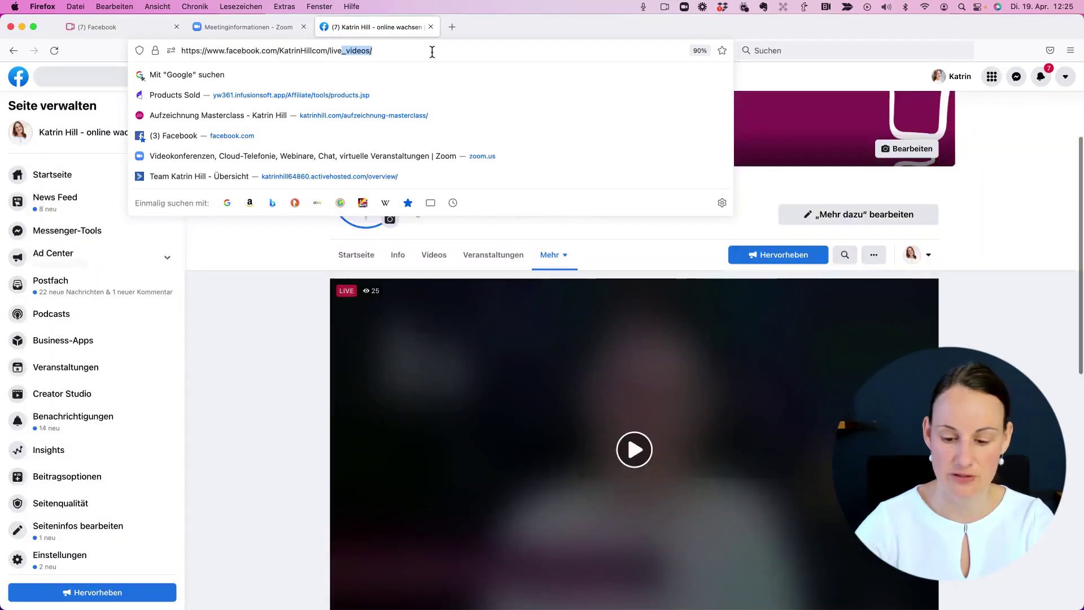
pyautogui.press('BackSpace')
pyautogui.press('Return')
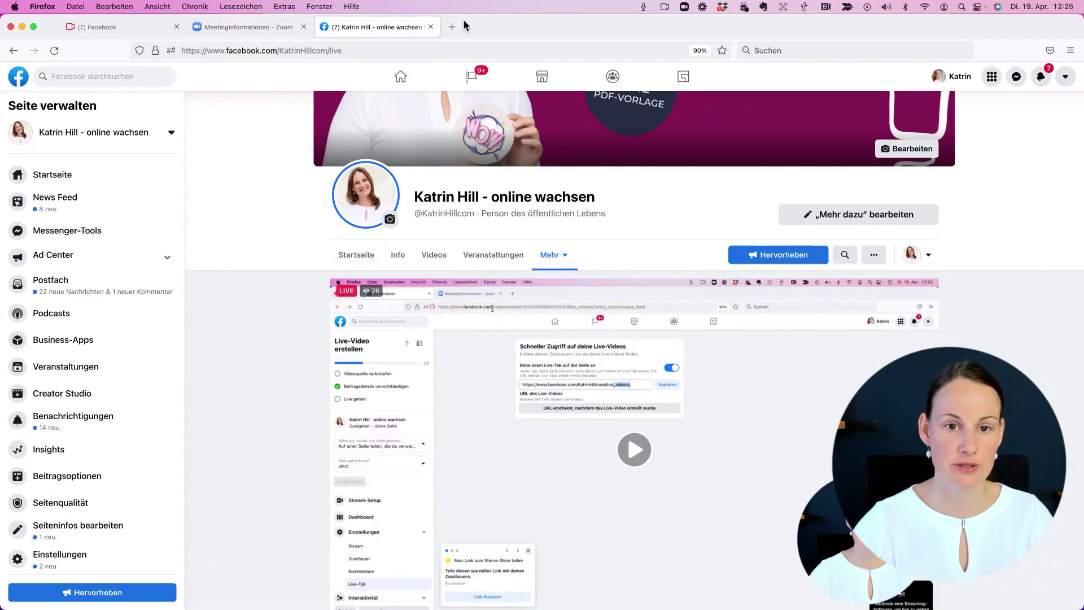
pyautogui.click(431, 27)
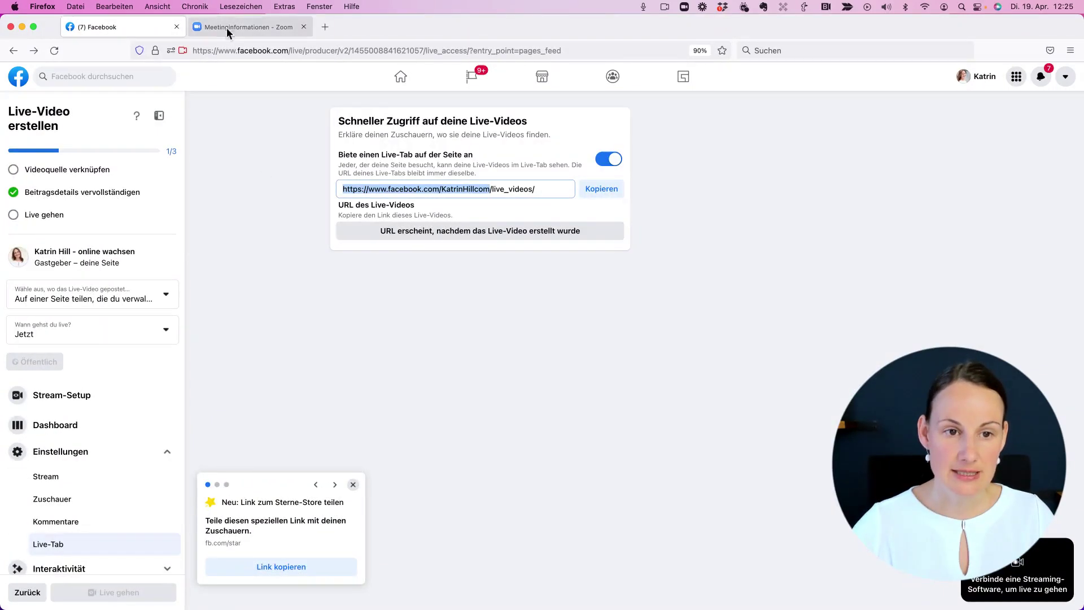
# - Review the Umfragen, Fragen and Grafiken pages in the Interaktivität section of the live video
pyautogui.scroll(-2, 68, 500)
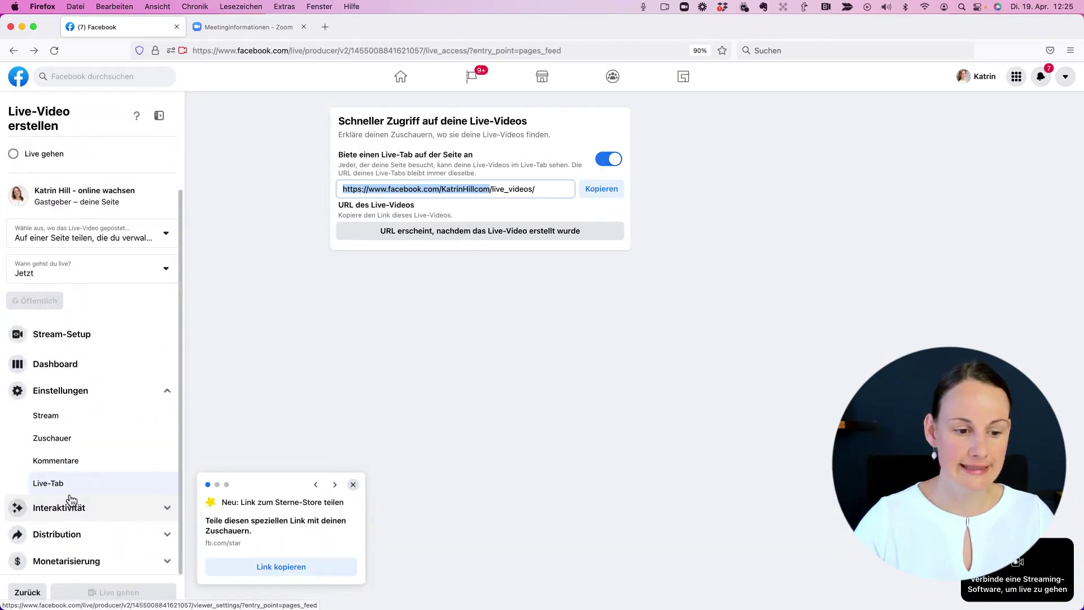
pyautogui.click(75, 506)
pyautogui.click(68, 532)
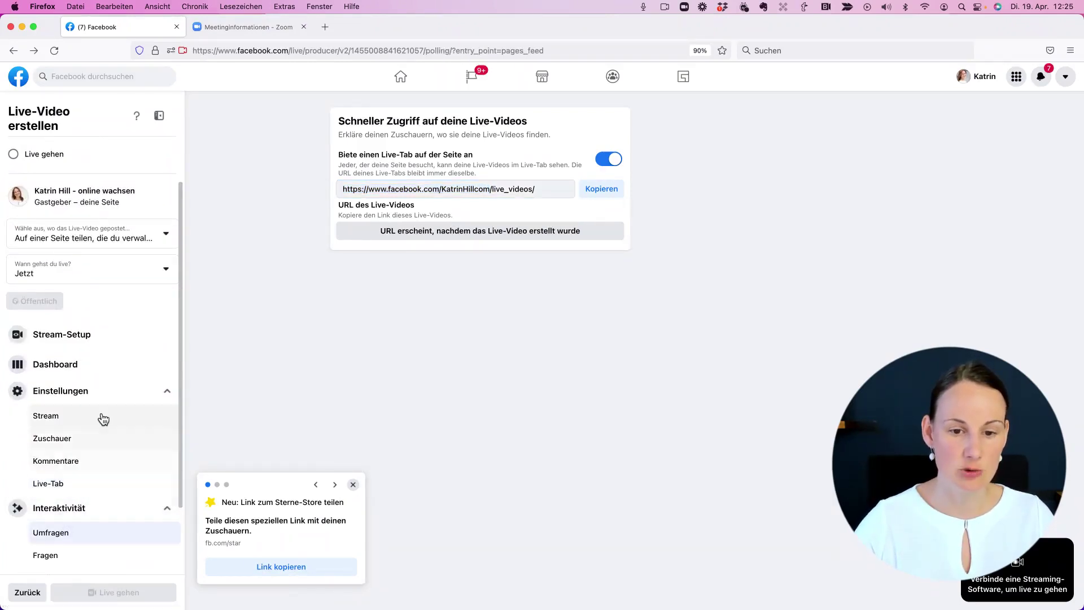
pyautogui.scroll(-3, 102, 417)
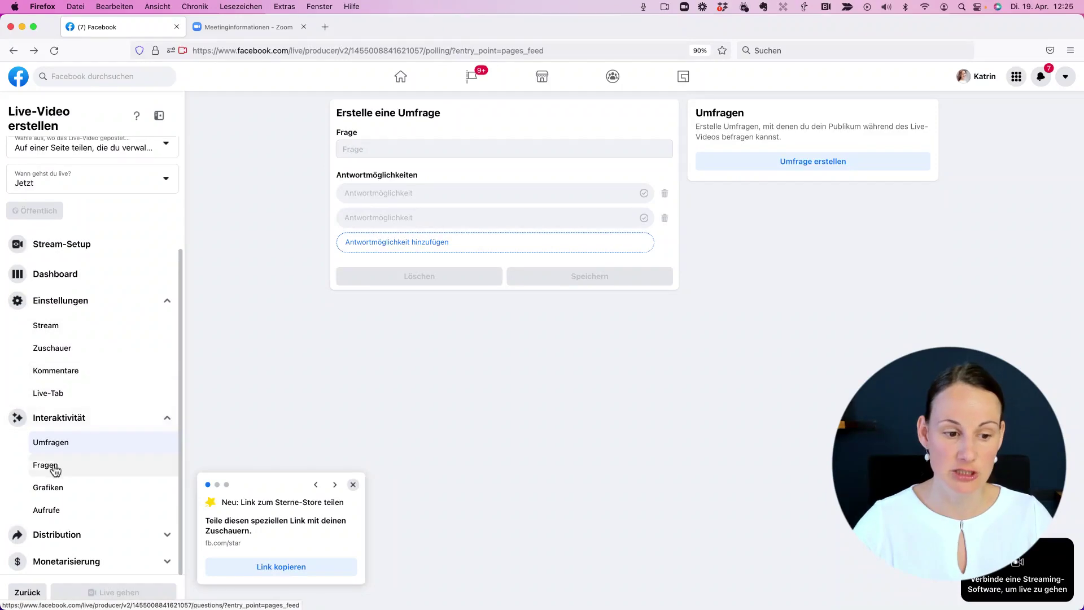
pyautogui.click(57, 467)
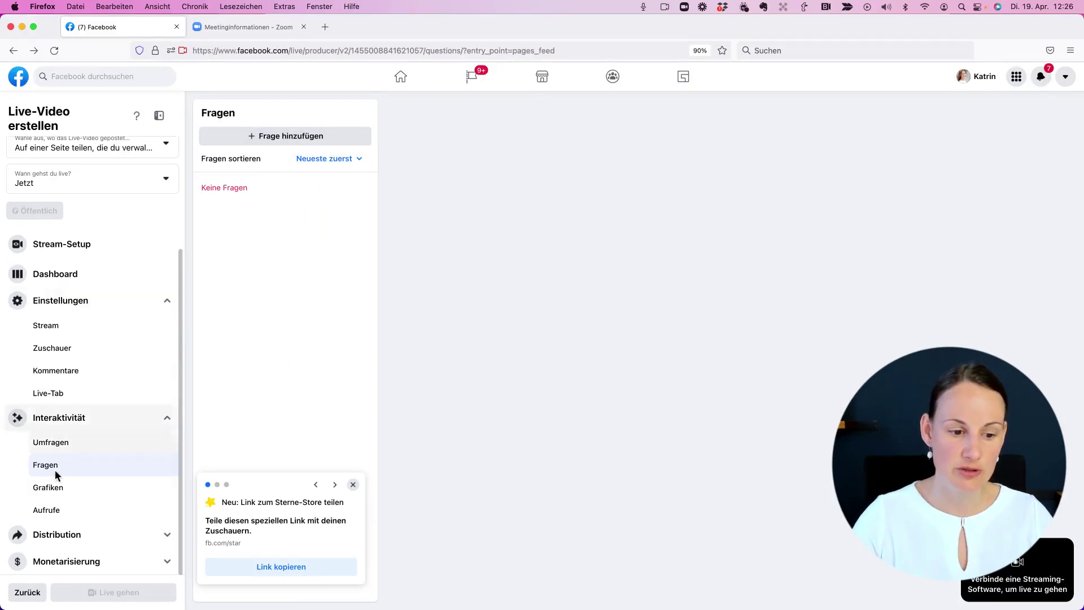
pyautogui.click(67, 493)
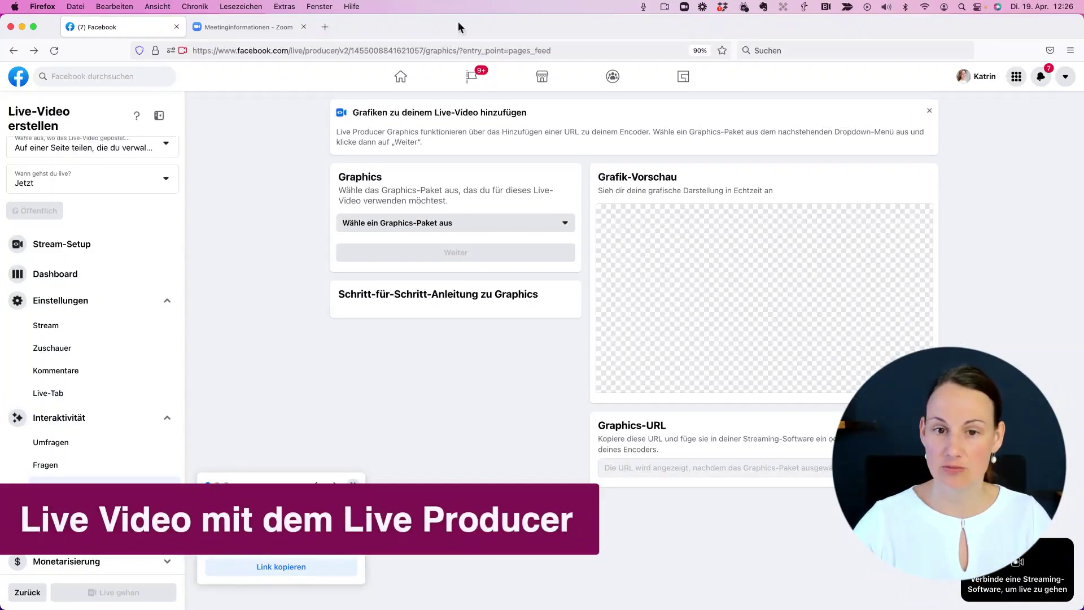
pyautogui.press('super+Tab')
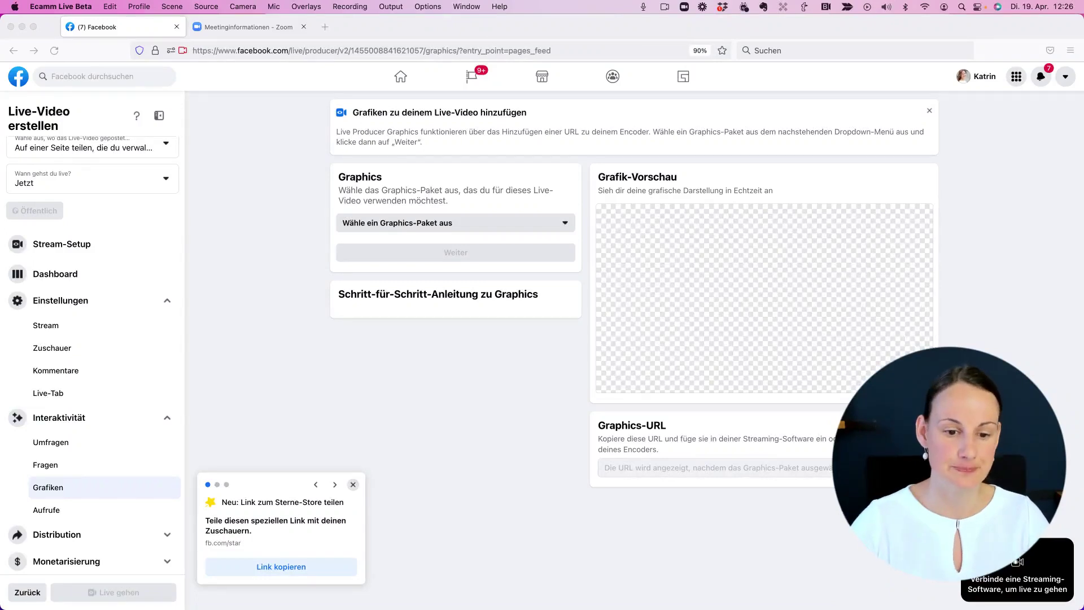
pyautogui.click(393, 386)
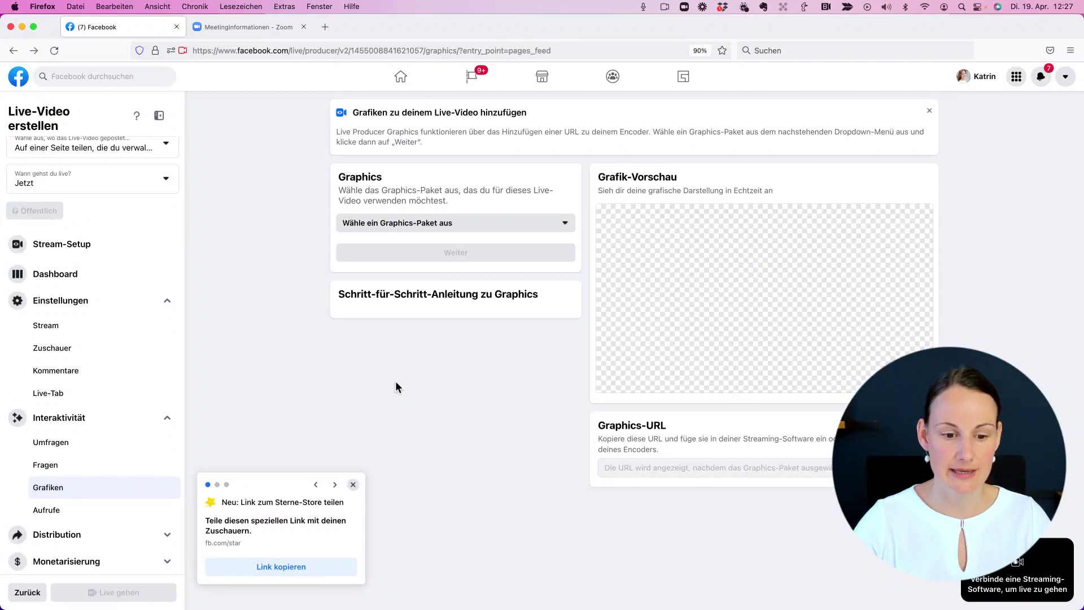
# - In Aufrufe, enter the description "Hole dir meine Beitrags-Vorlagen" and the website's www address ending in /beitrags-ideen, and try to save the link
pyautogui.click(60, 515)
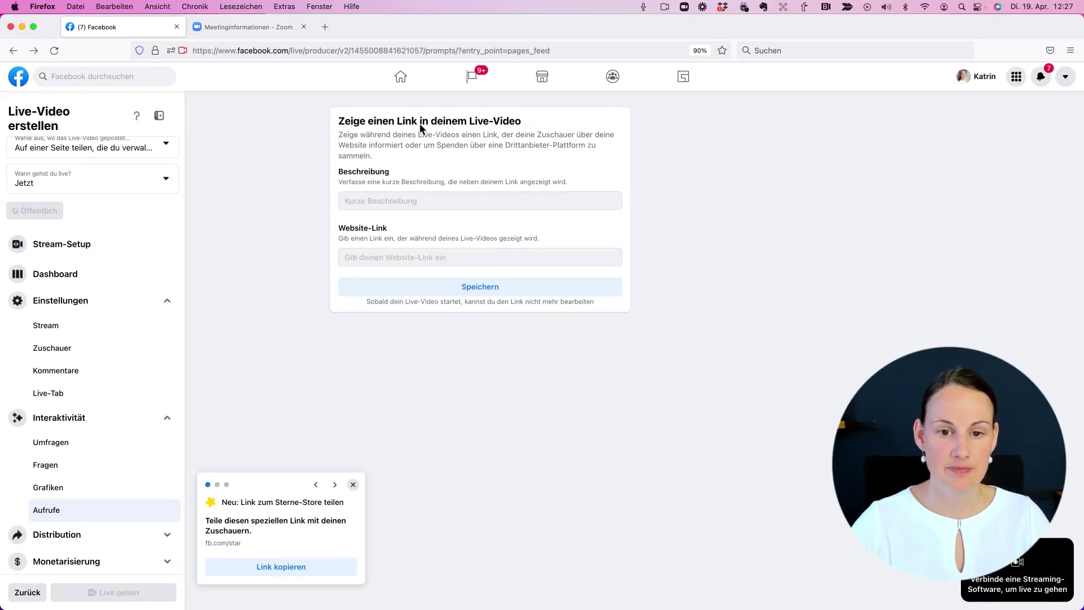
pyautogui.click(372, 202)
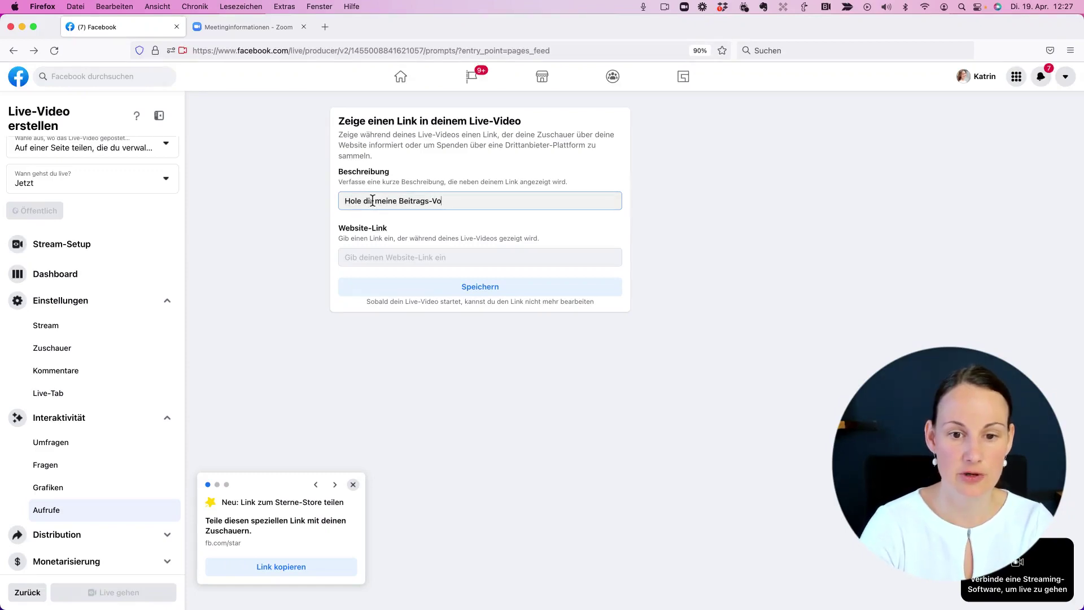
pyautogui.click(368, 255)
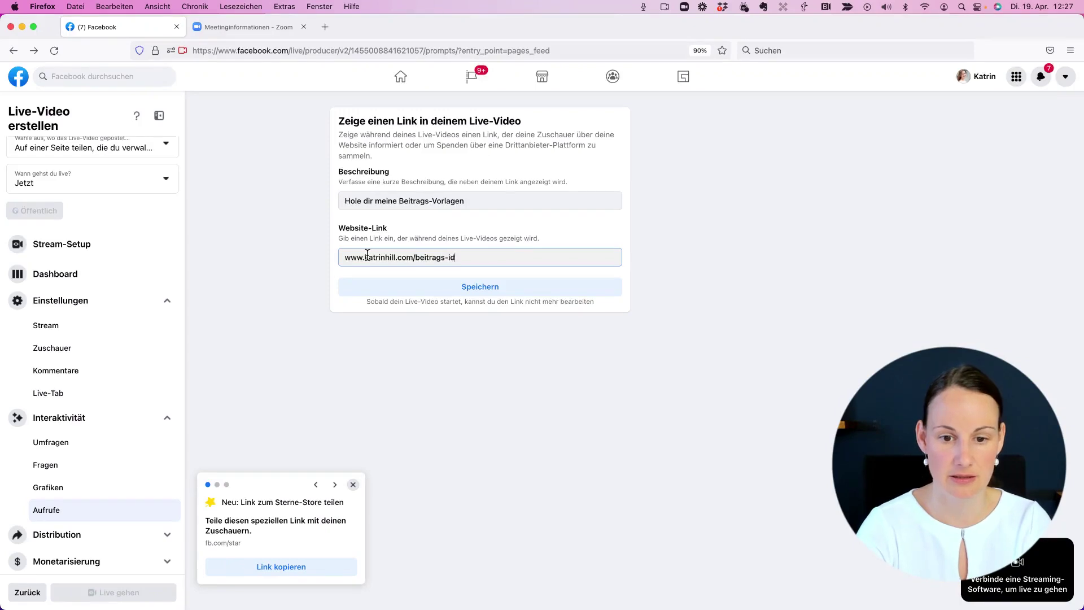
pyautogui.click(477, 286)
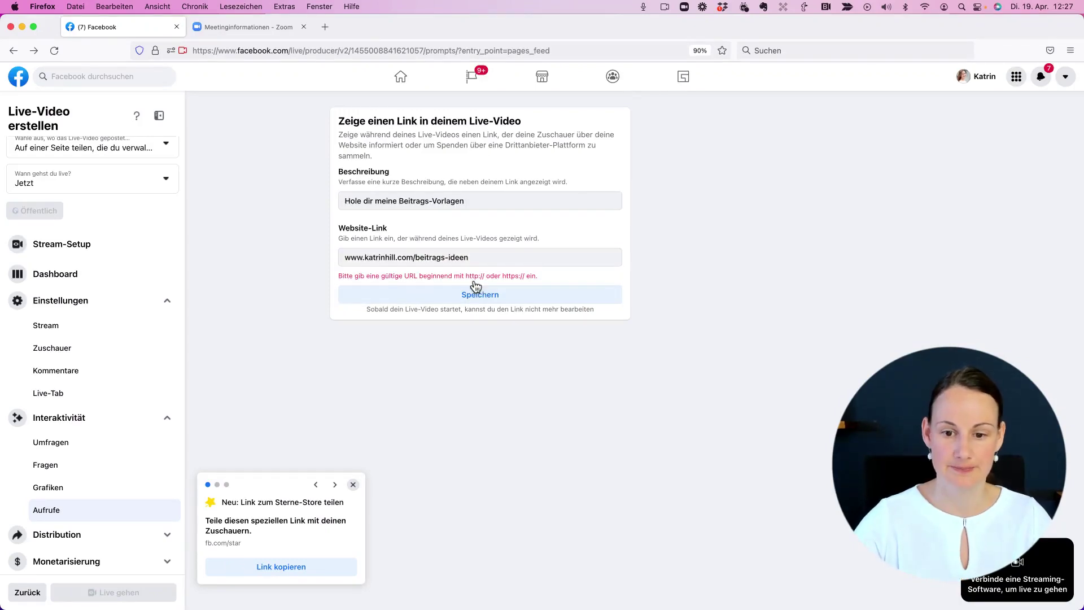
pyautogui.click(346, 259)
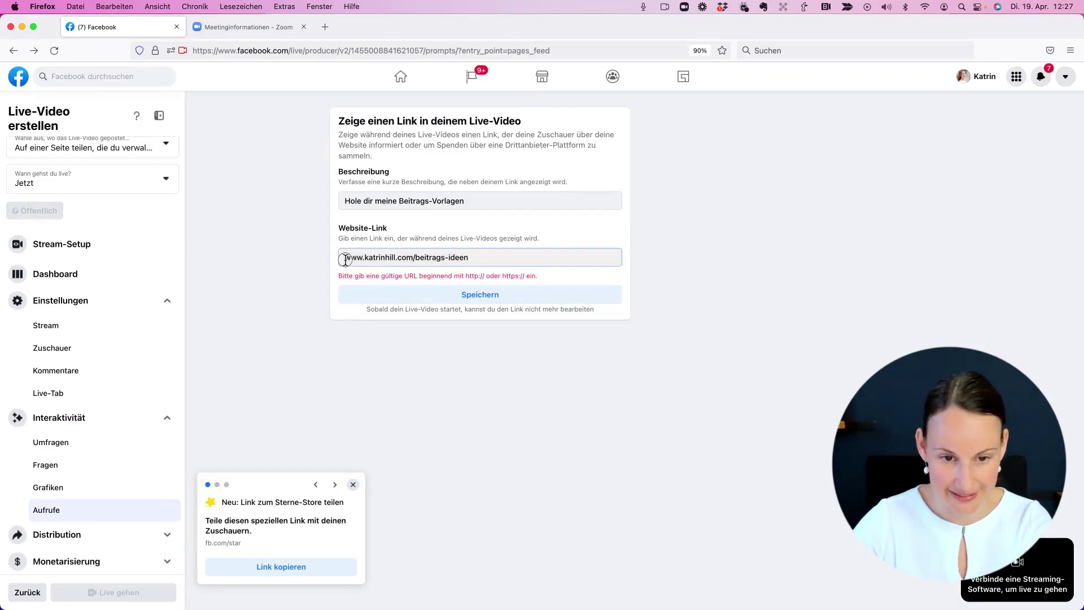
pyautogui.write('https')
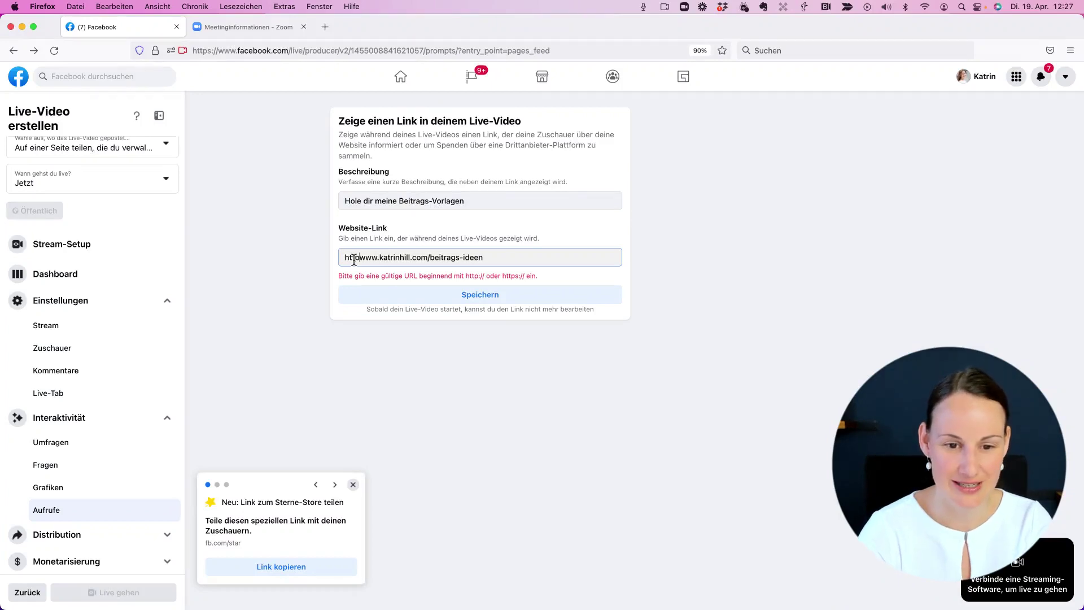
pyautogui.write('://')
pyautogui.click(467, 292)
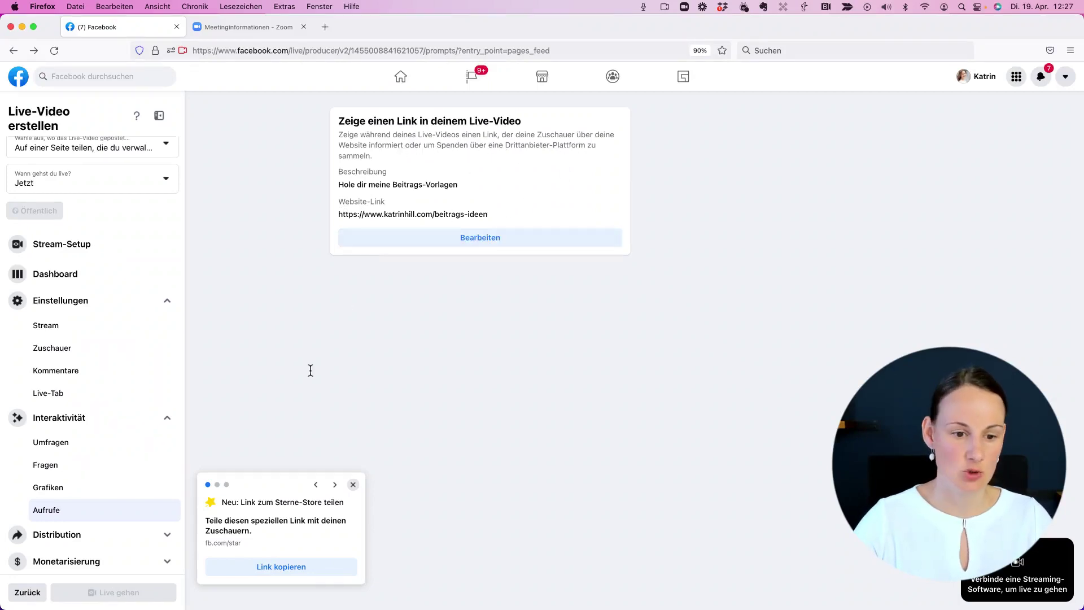
# - Expand the Distribution and Monetarisierung sections to view their entries, and open the Dashboard page
pyautogui.click(103, 537)
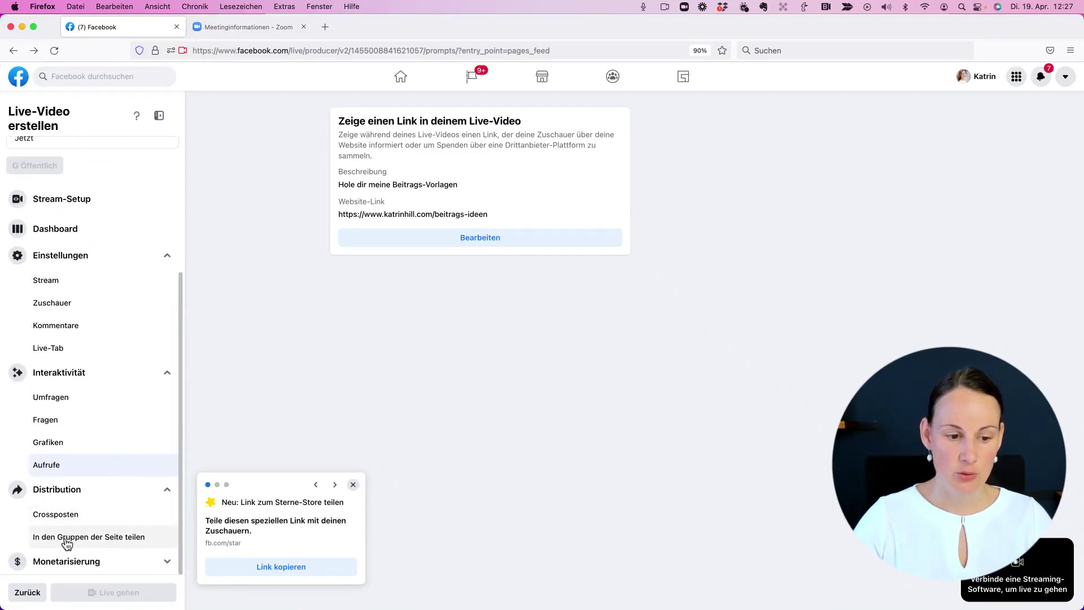
pyautogui.click(98, 562)
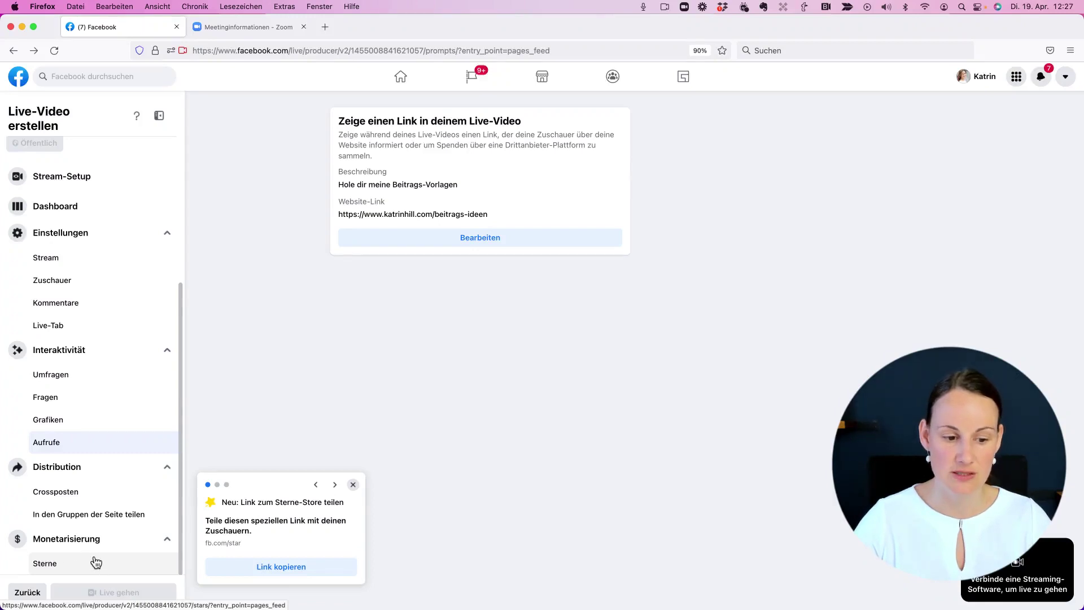
pyautogui.click(64, 214)
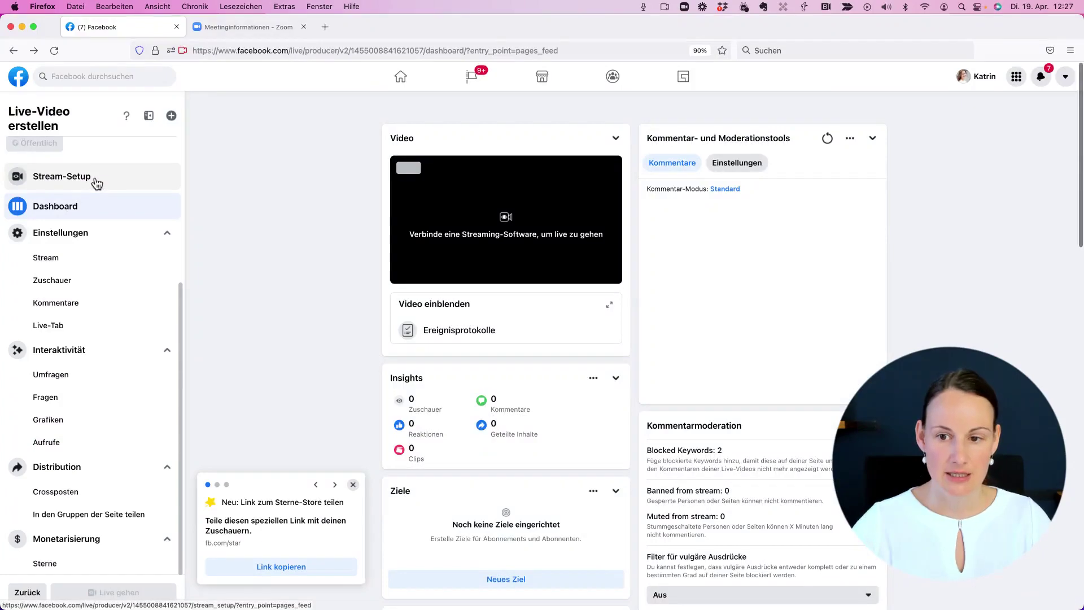
# - Return to the Stream-Setup page and dismiss the tip about sharing the Sterne-Store link
pyautogui.click(95, 181)
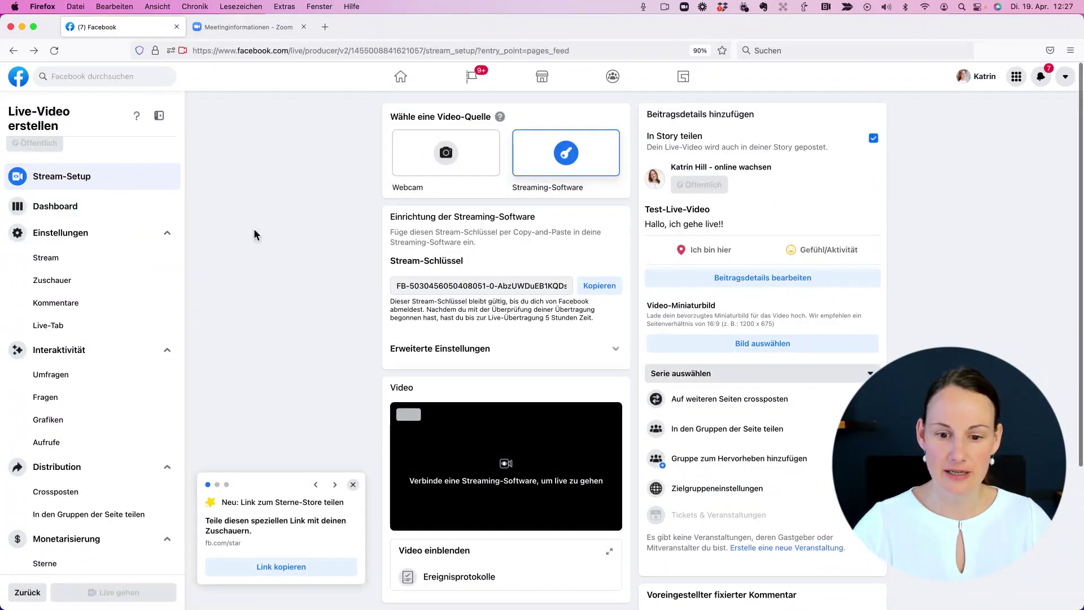
pyautogui.scroll(-1, 247, 237)
pyautogui.scroll(-2, 247, 237)
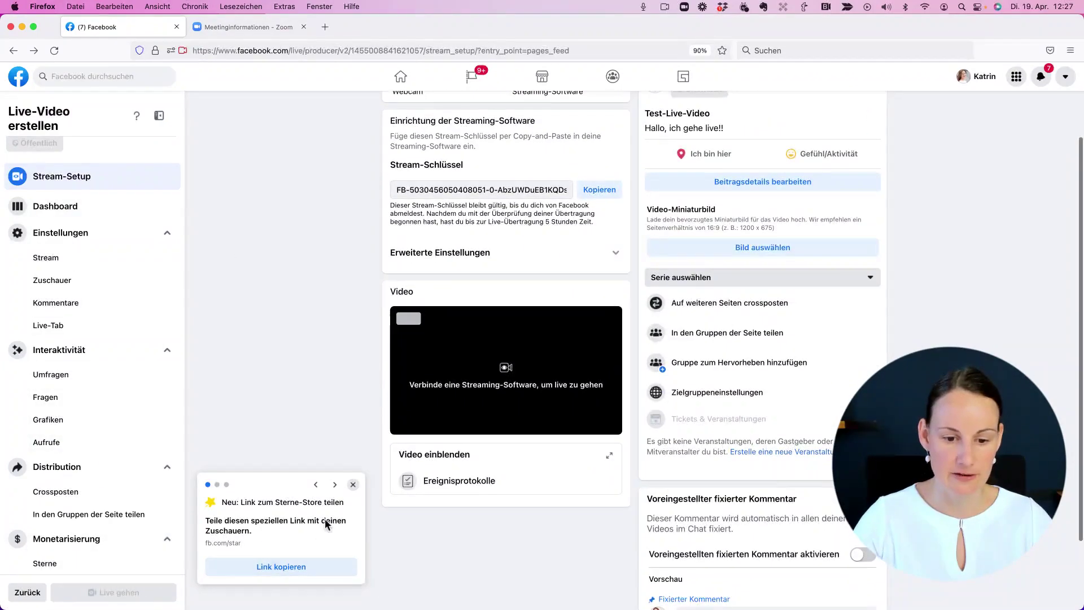
pyautogui.click(354, 486)
pyautogui.scroll(2, 294, 310)
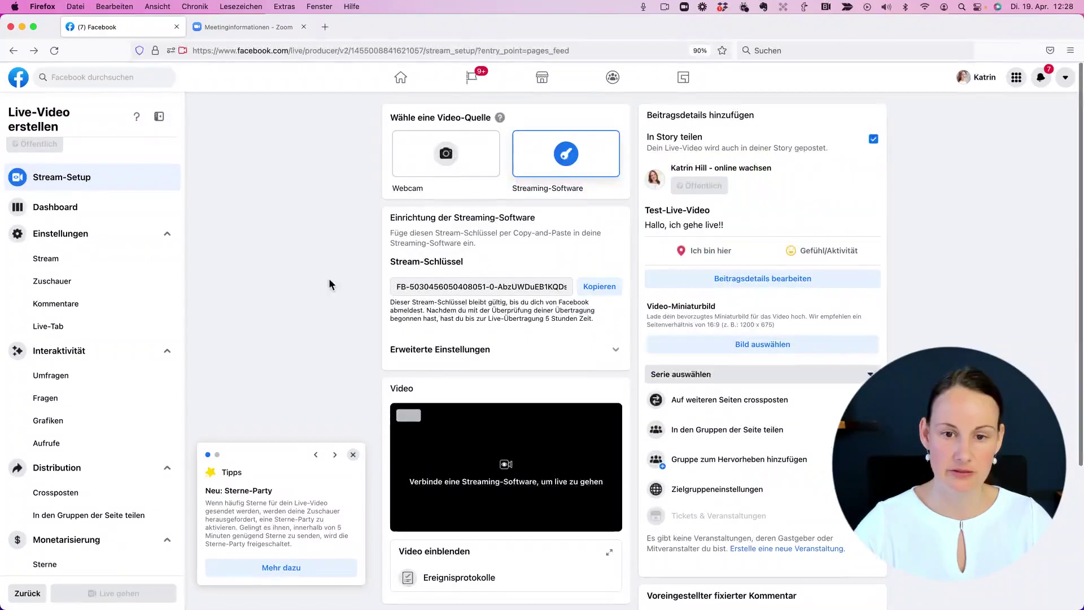
# - Switch the video source to Webcam and select BRIO 4K Stream Edition as the camera
pyautogui.click(452, 162)
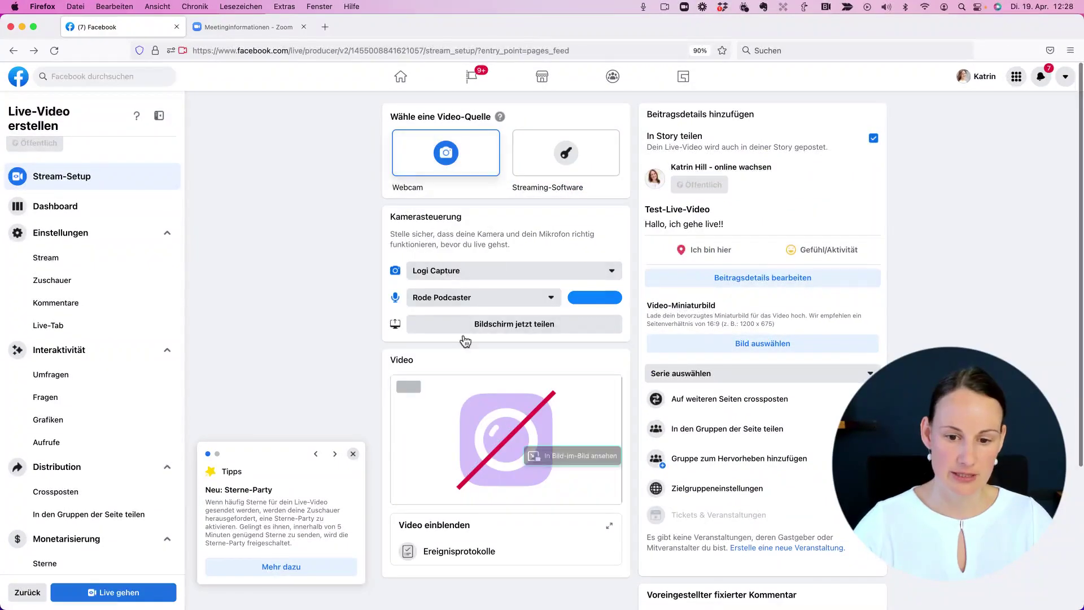
pyautogui.click(471, 276)
pyautogui.click(457, 316)
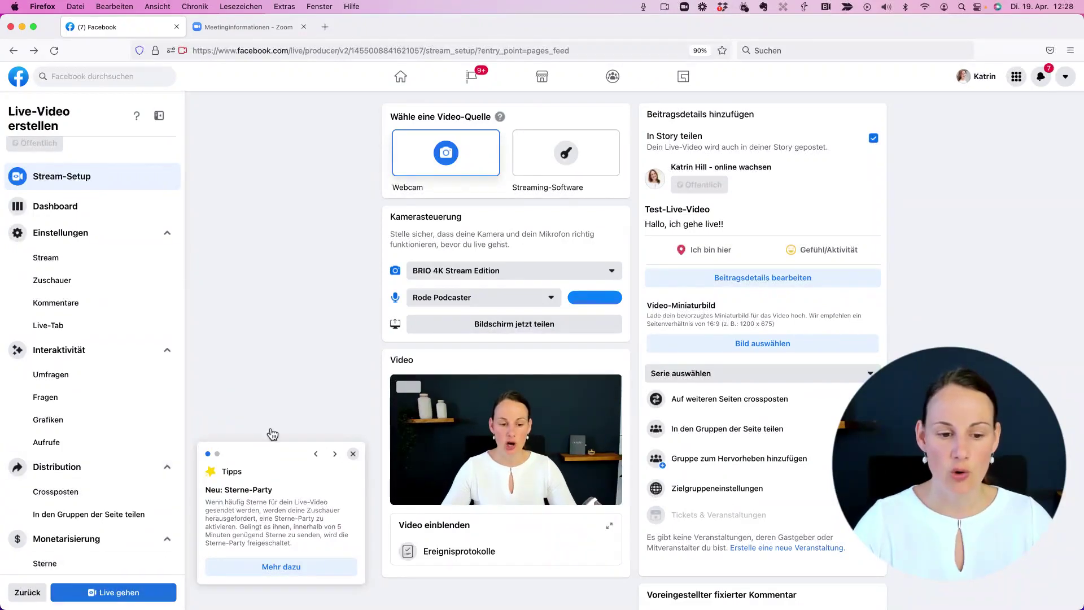
# - Dismiss the remaining tips and show the preset pinned comment settings of the stream setup
pyautogui.click(335, 454)
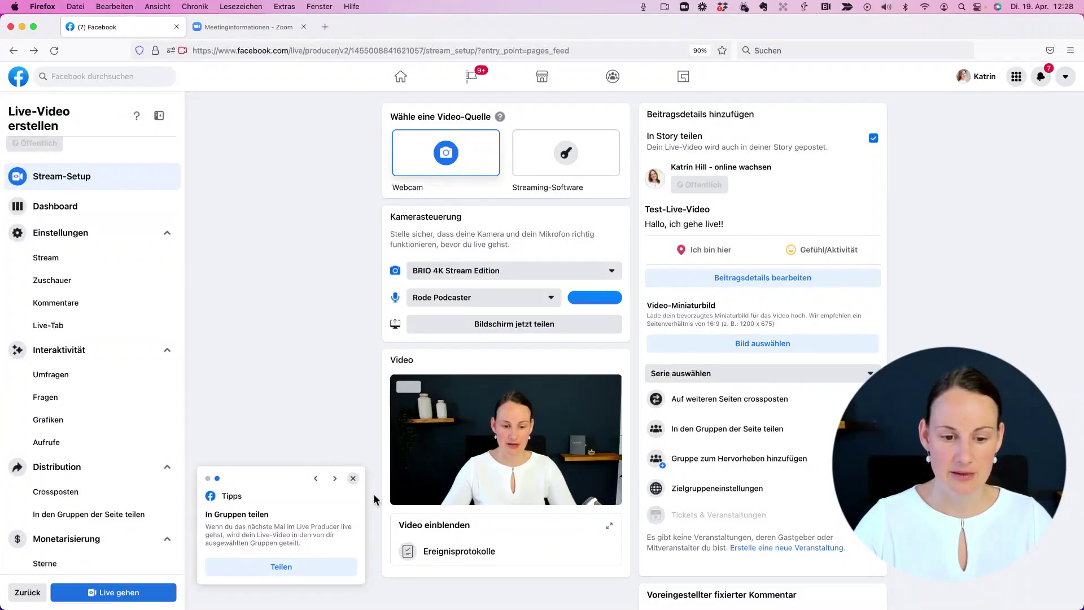
pyautogui.click(354, 475)
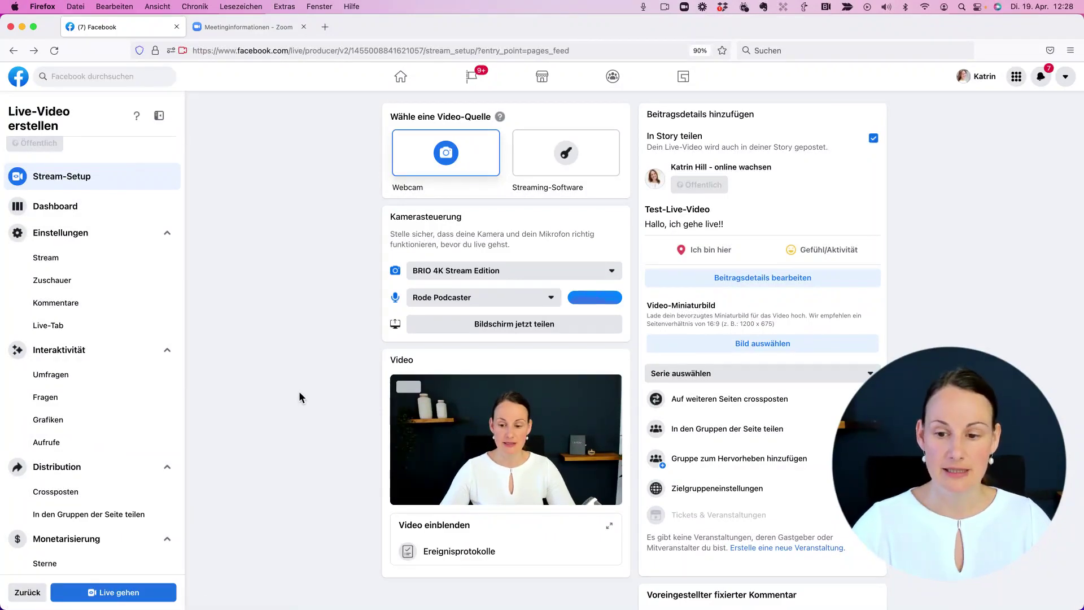
pyautogui.scroll(-5, 304, 346)
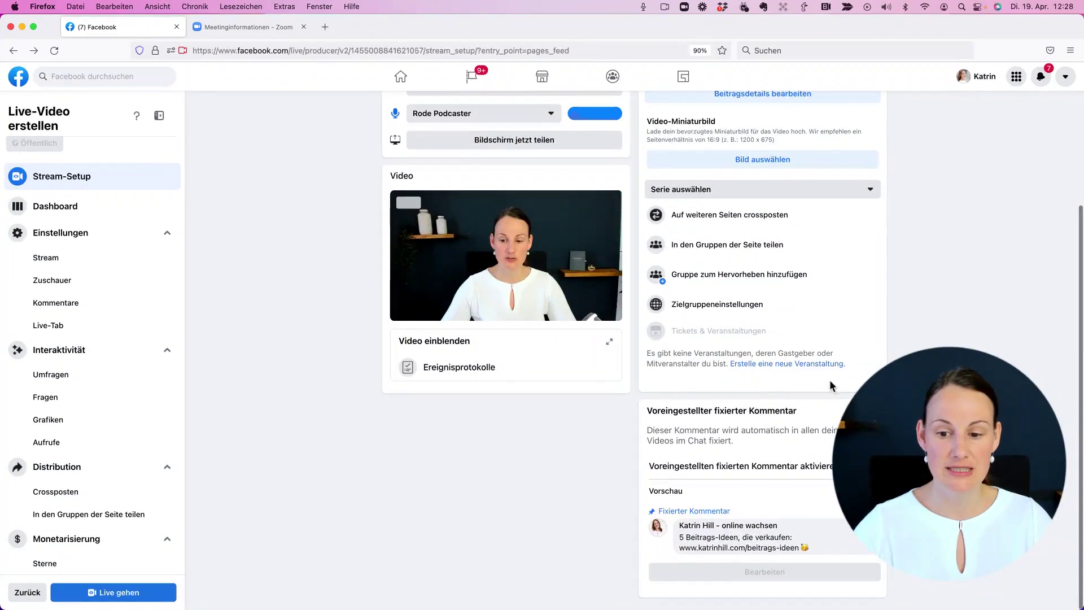